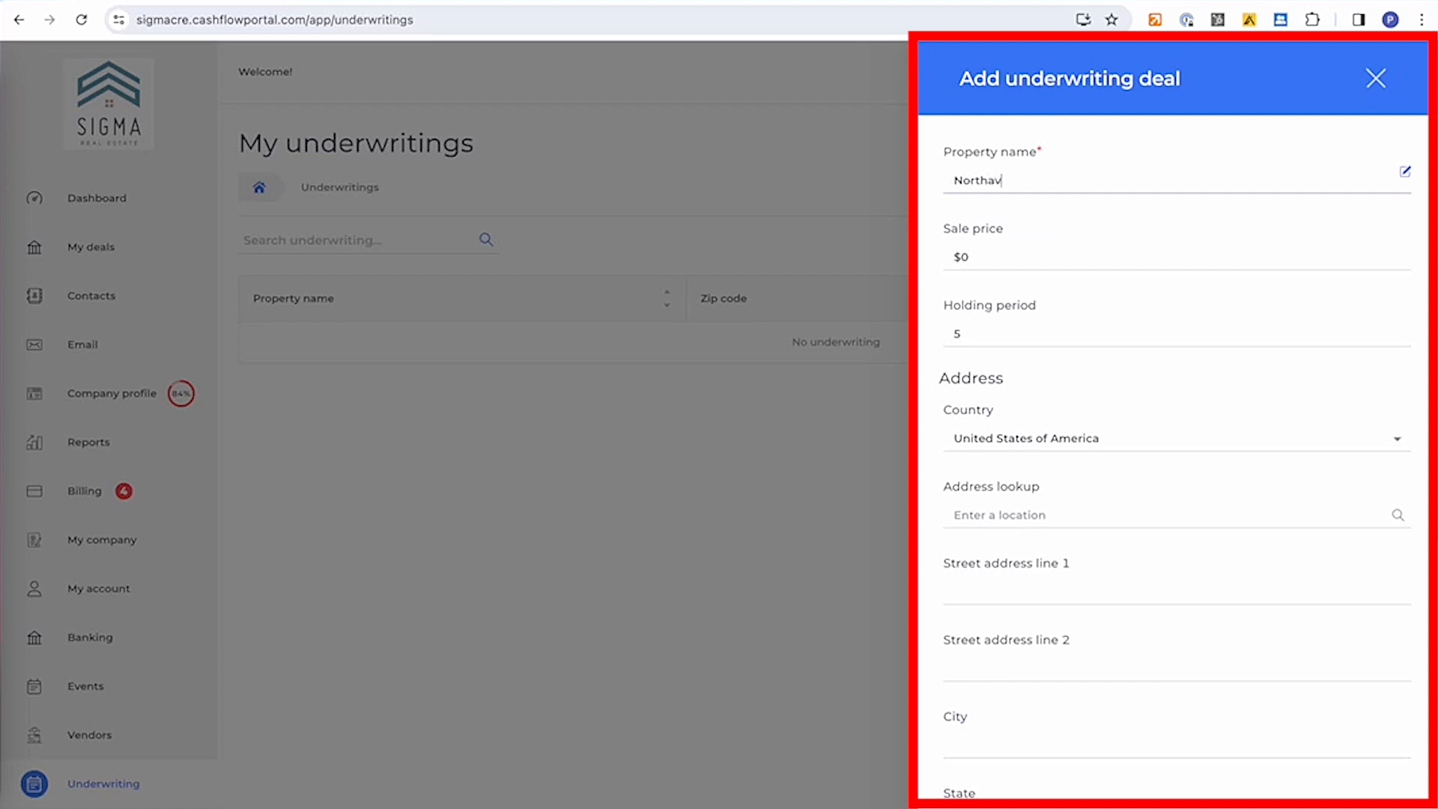
Step: Enter the $32,000,000 sale price, pick the suggested Dallas, TX 75229 address, and set year built 1968
text(0000)
click(1031, 517)
text(2800 jerride)
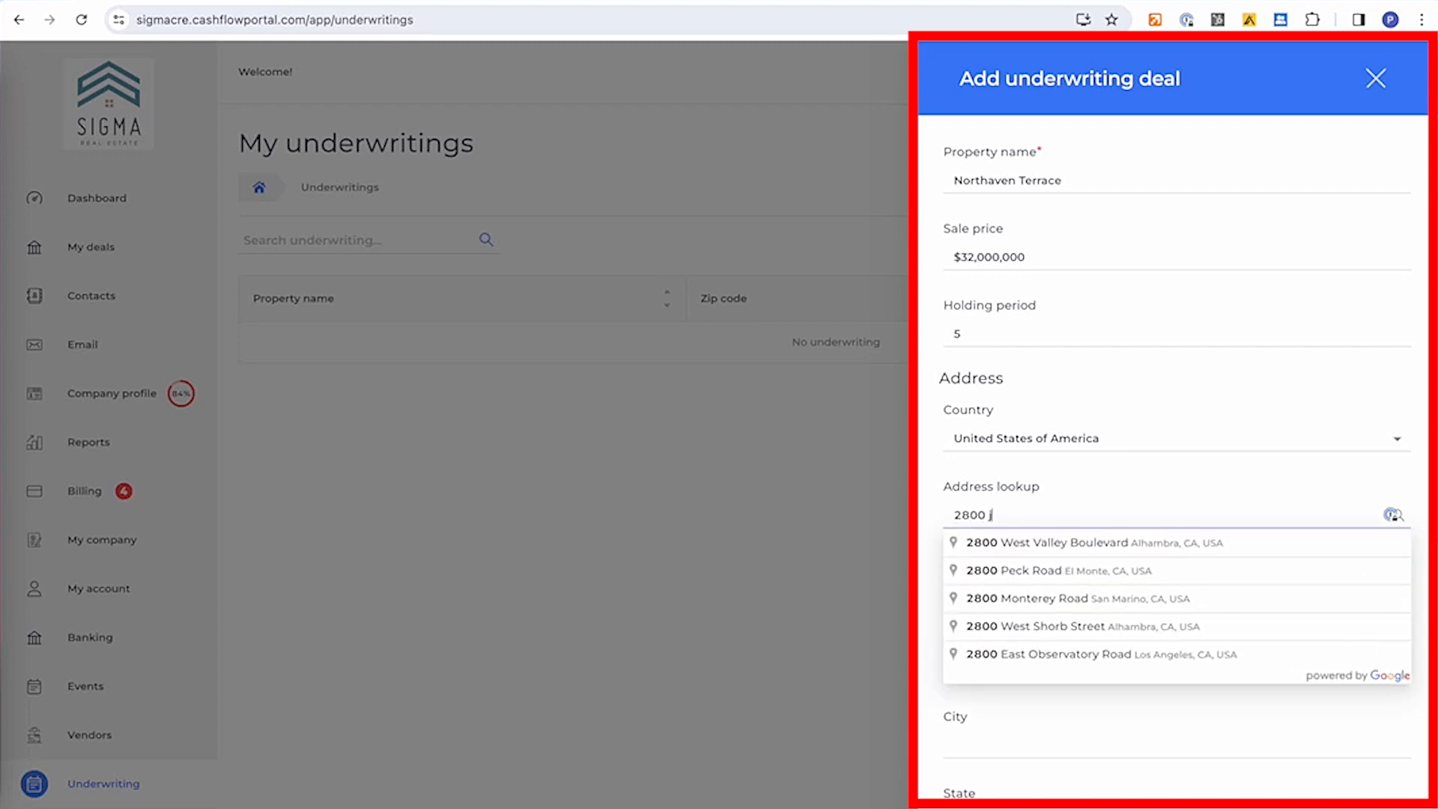
click(1036, 553)
scroll(1034, 546, down, 6)
click(1007, 487)
text(1968)
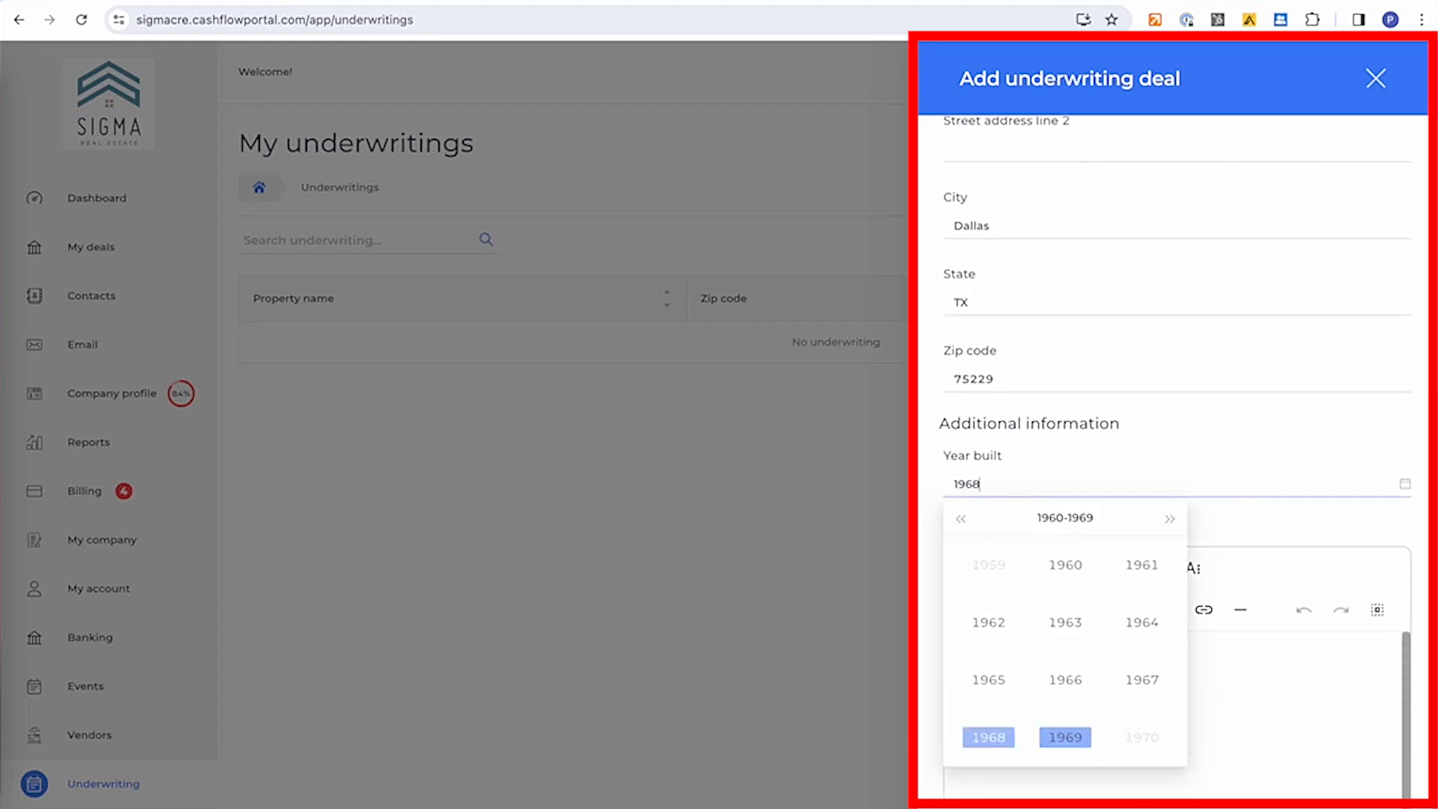
key(Return)
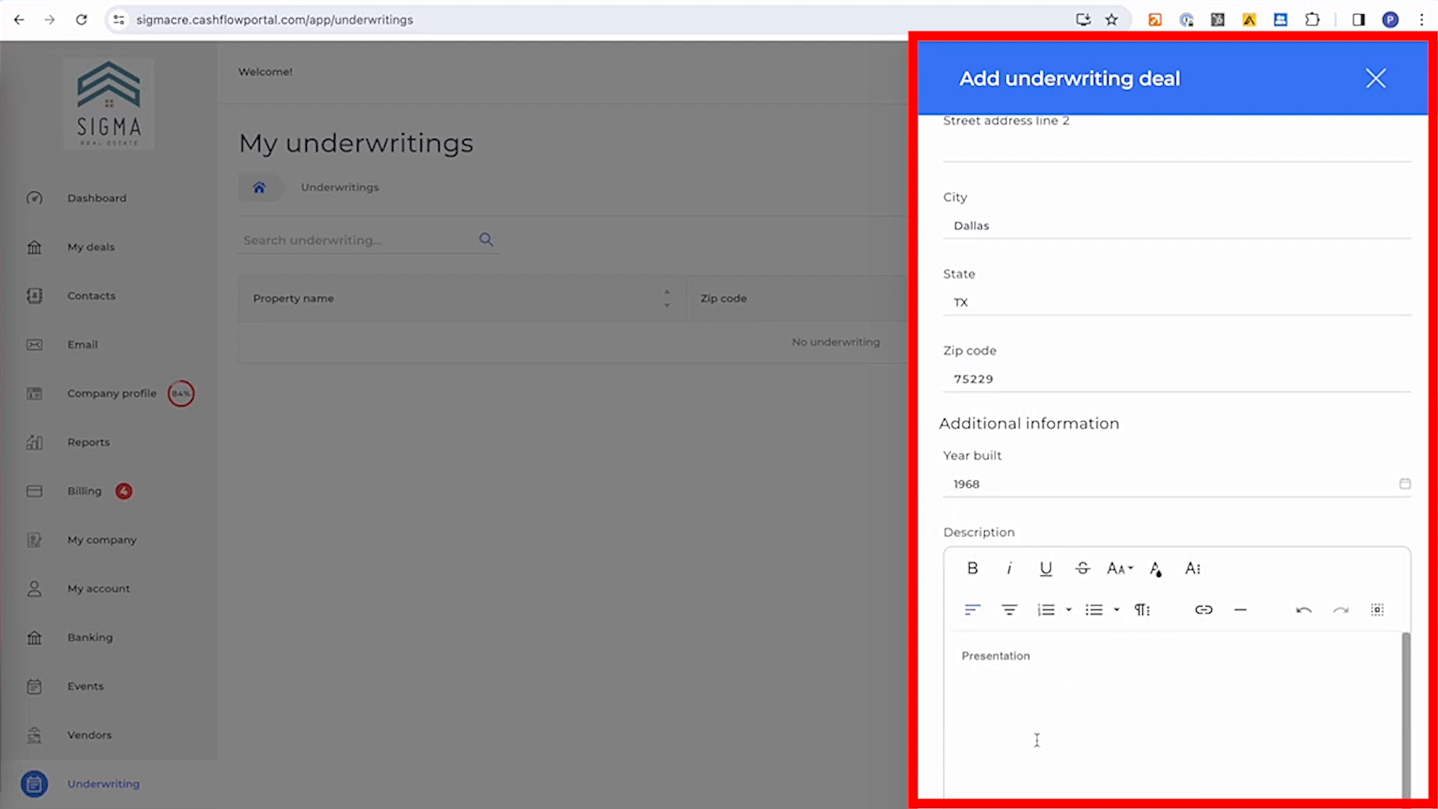
scroll(1049, 712, down, 3)
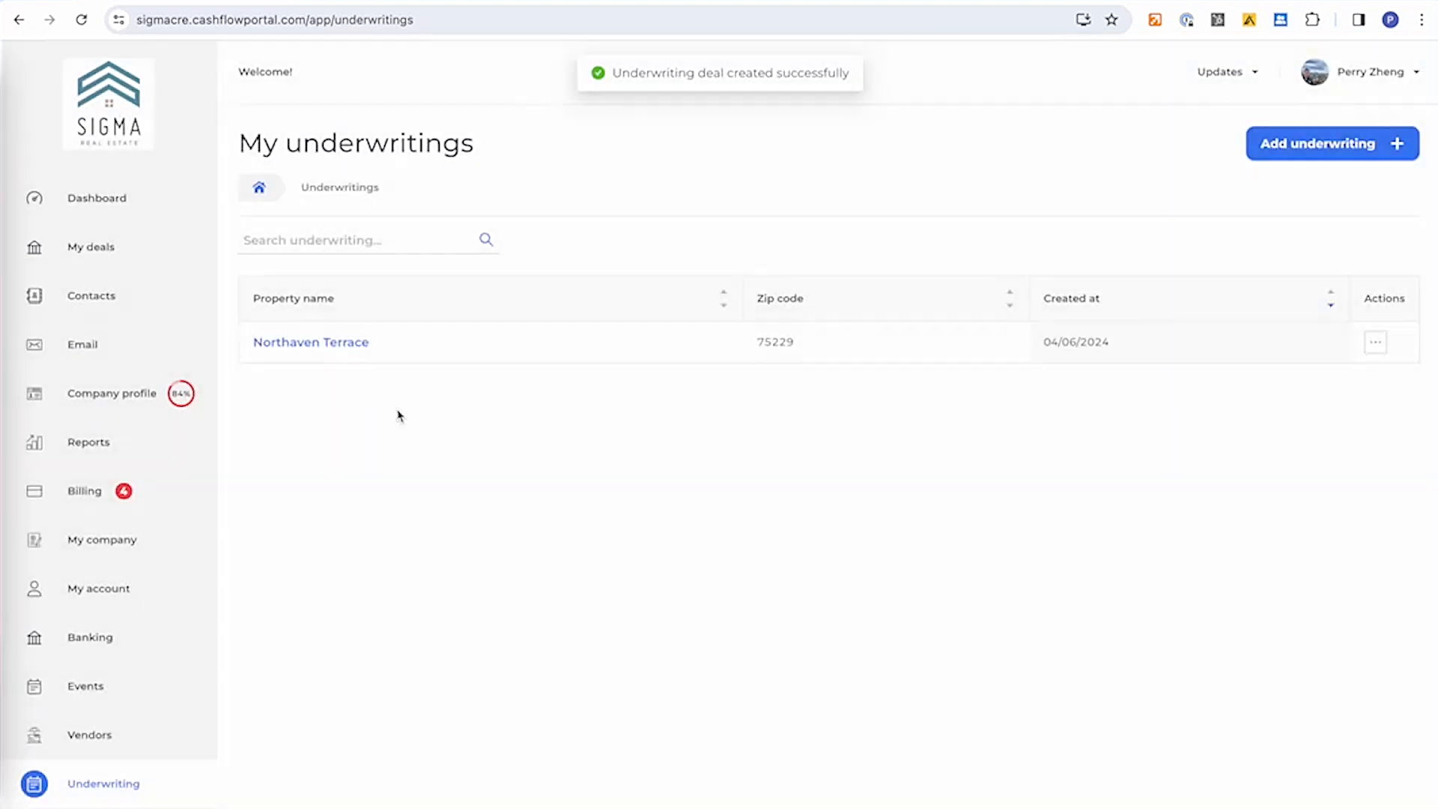
Step: Open the new Northaven Terrace underwriting and look over its top summary figures
click(303, 346)
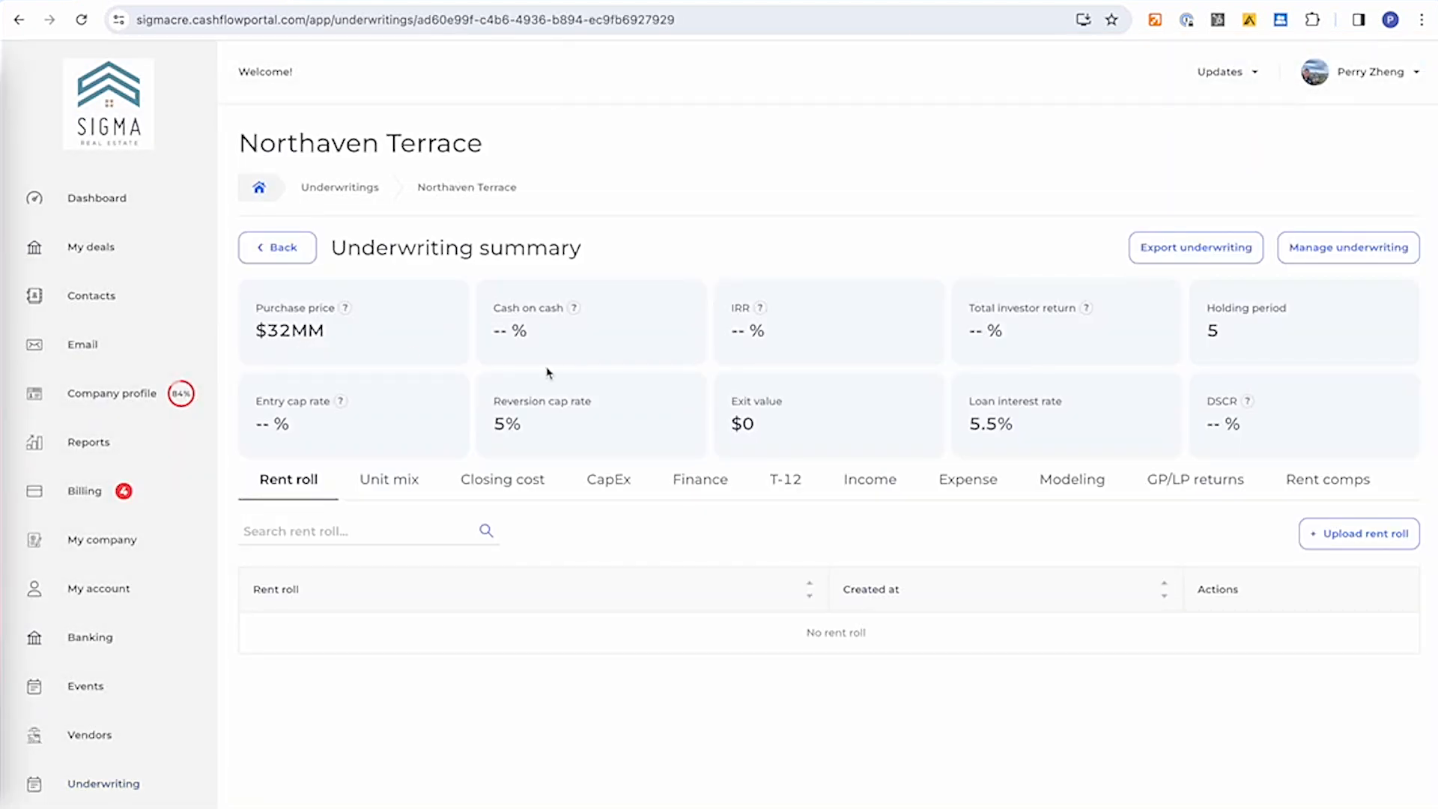
drag(259, 319, 368, 372)
click(315, 349)
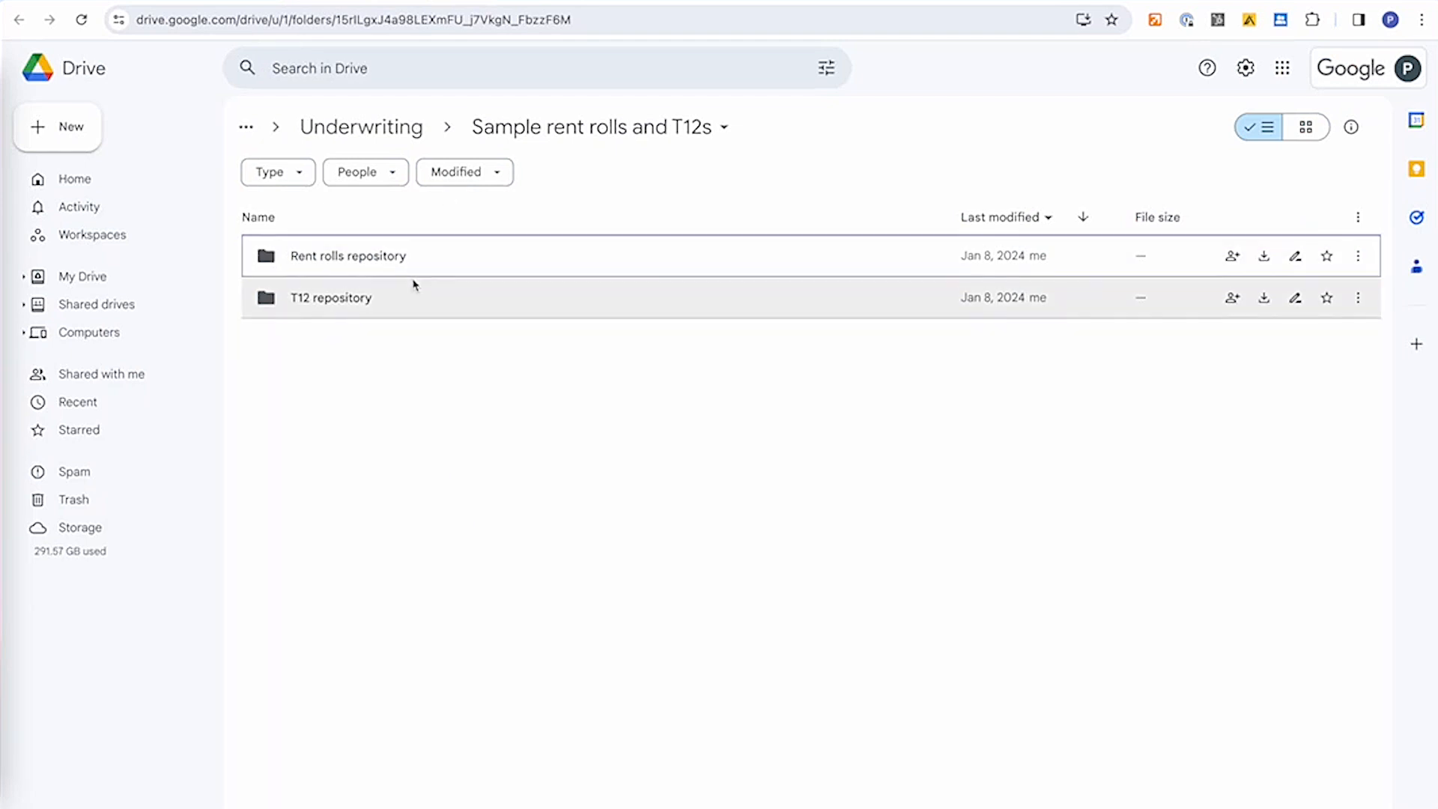
Step: In Rent rolls repository > Resman, rename the file to 'Loom video - Northaven Terrace - Resman.xlsx'
double_click(401, 259)
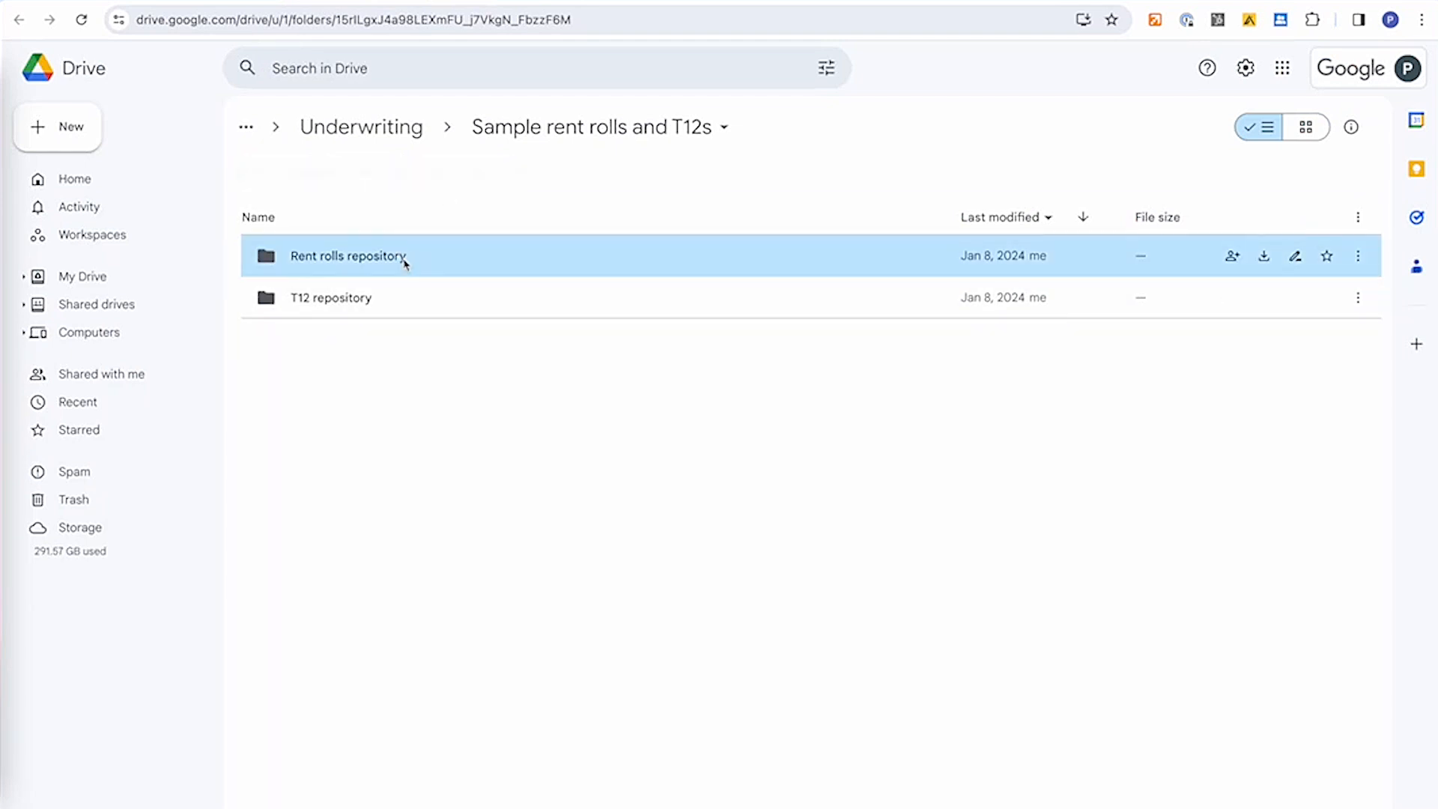
double_click(373, 341)
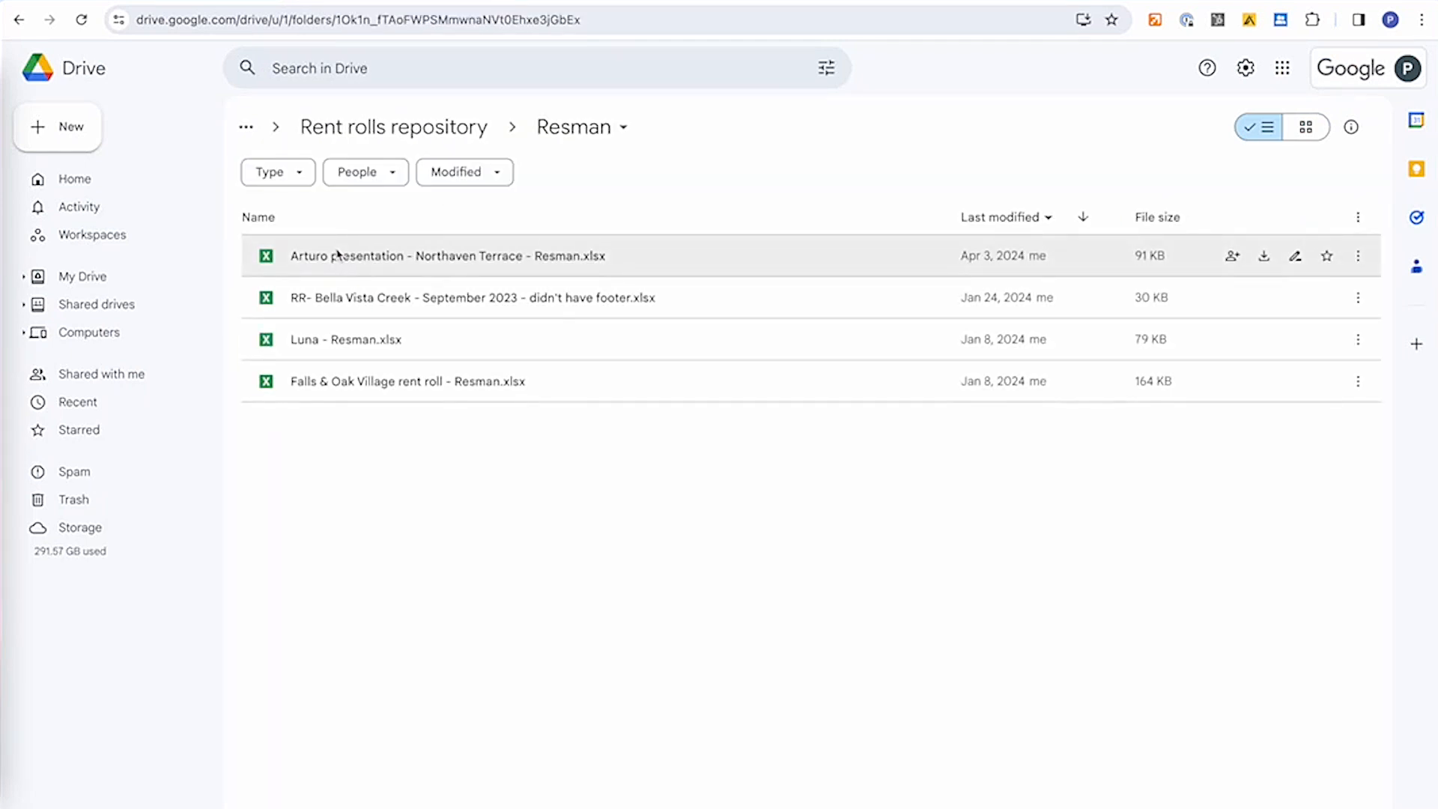
right_click(337, 255)
click(390, 338)
drag(577, 470, 684, 470)
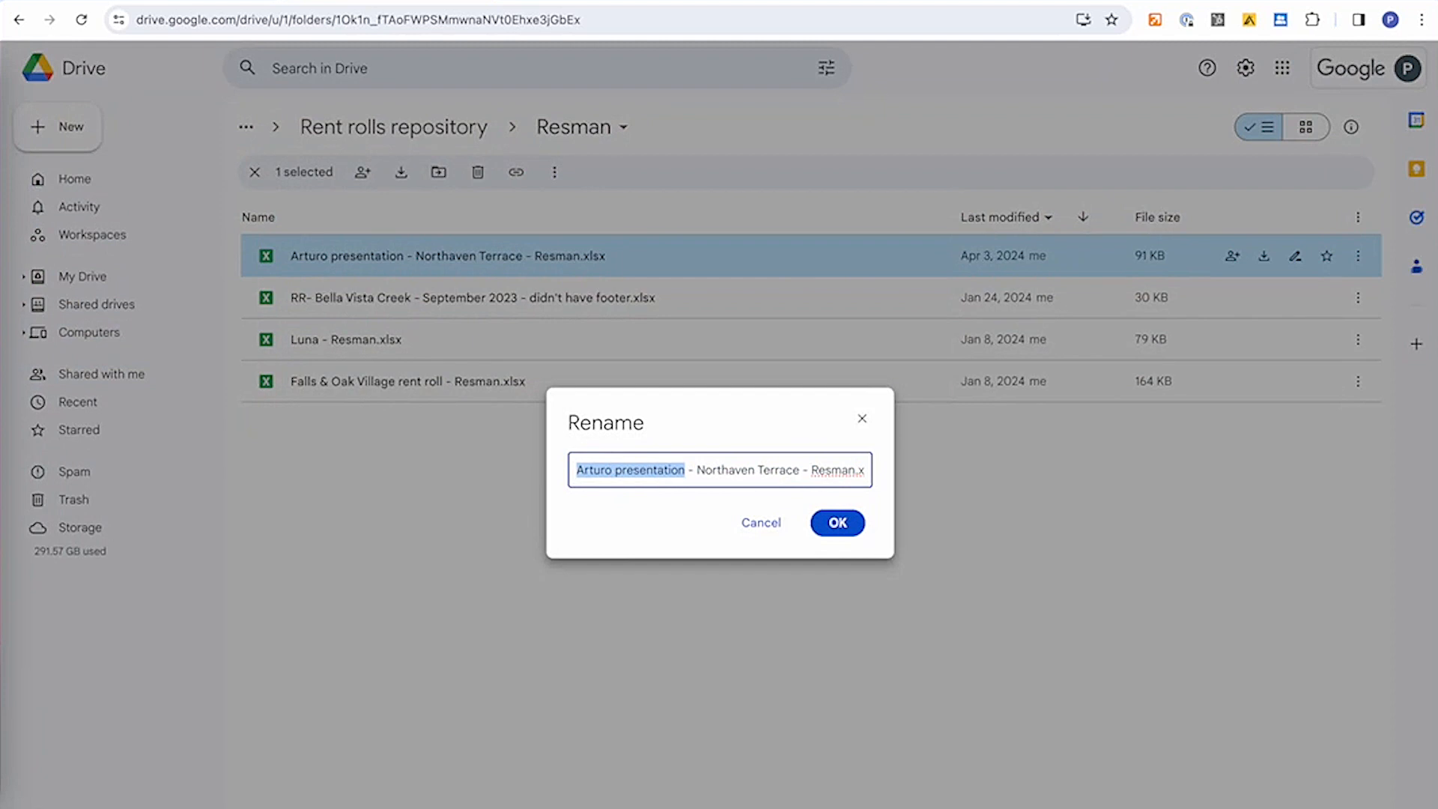
text(Loom vide)
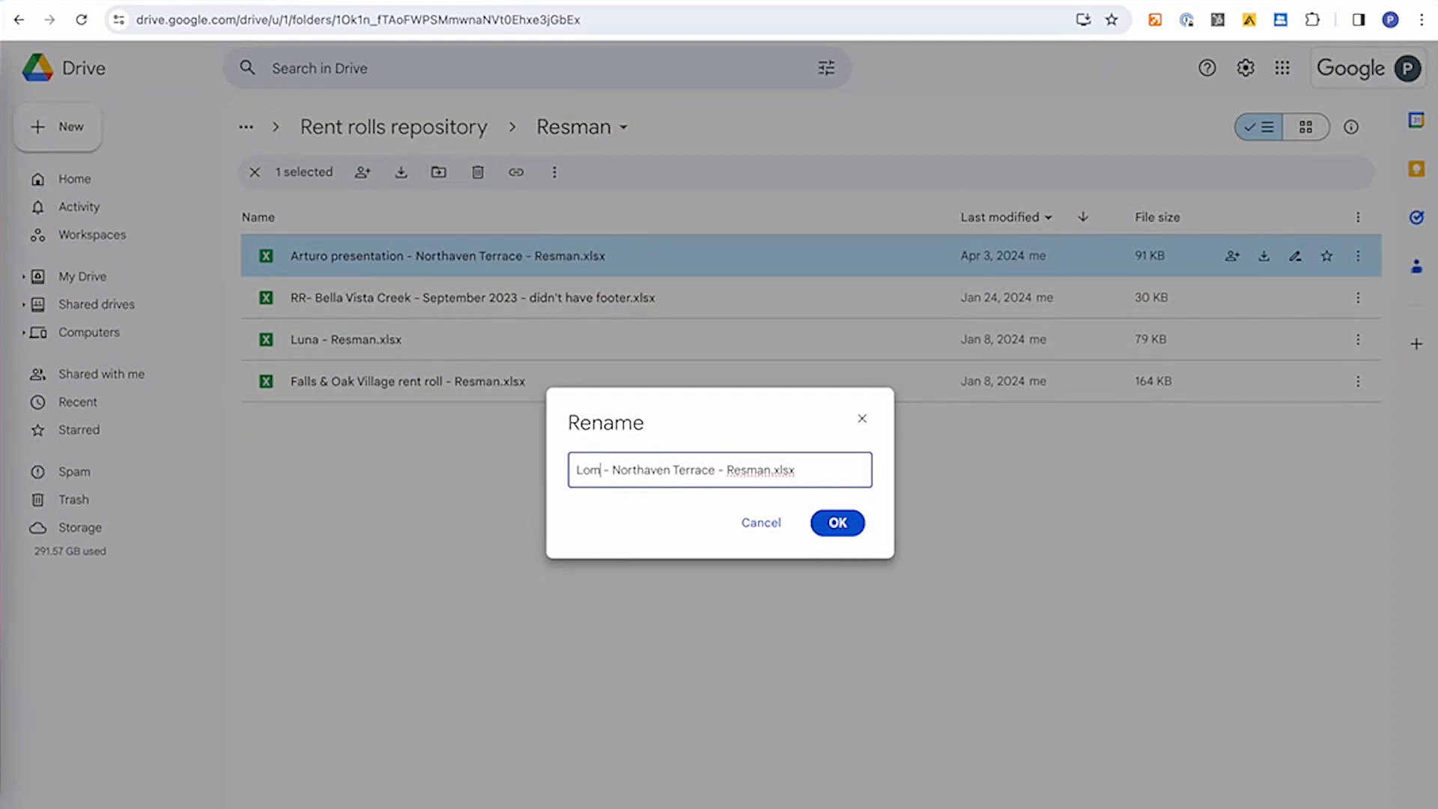
text(o)
key(Return)
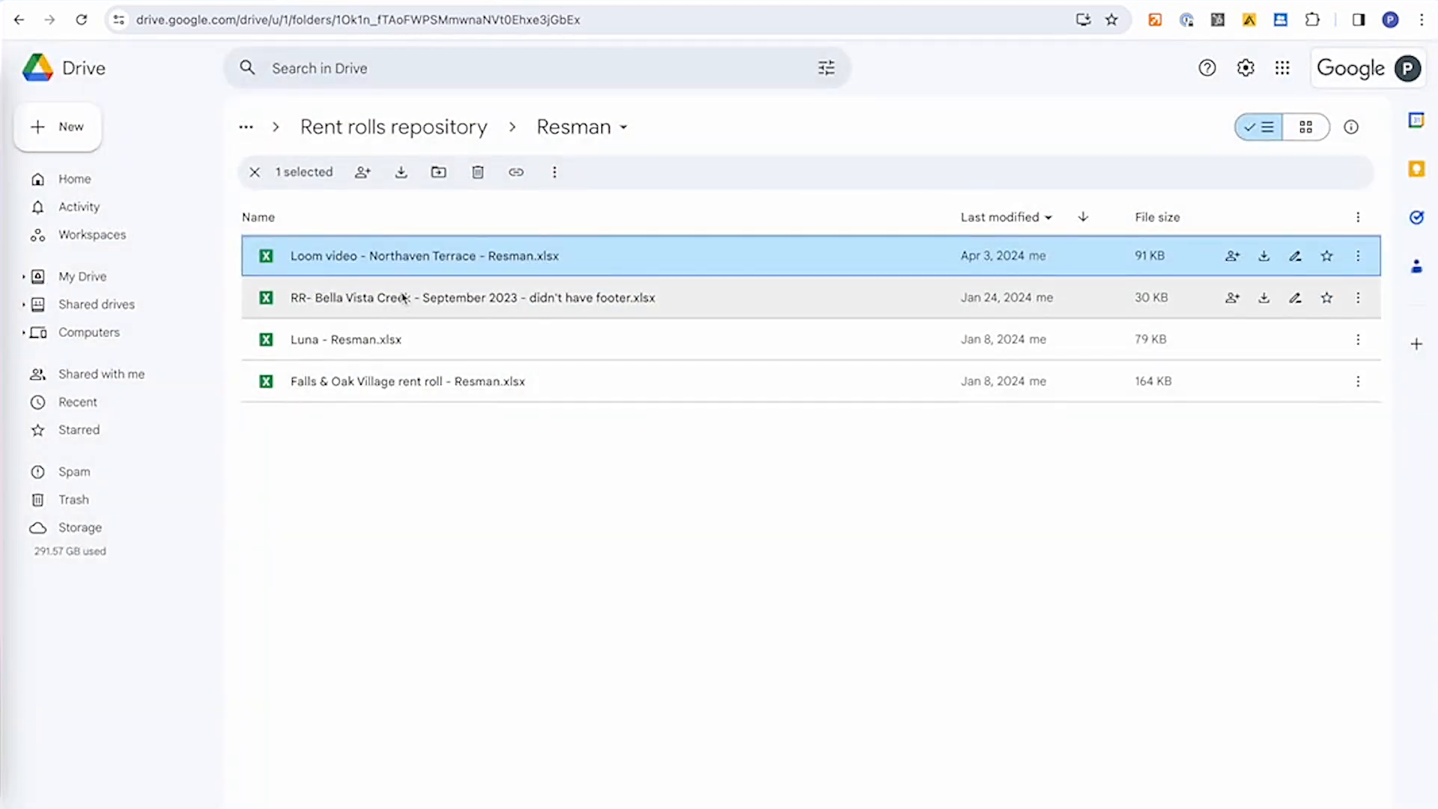
Step: Download the renamed Northaven Terrace rent roll file
right_click(386, 256)
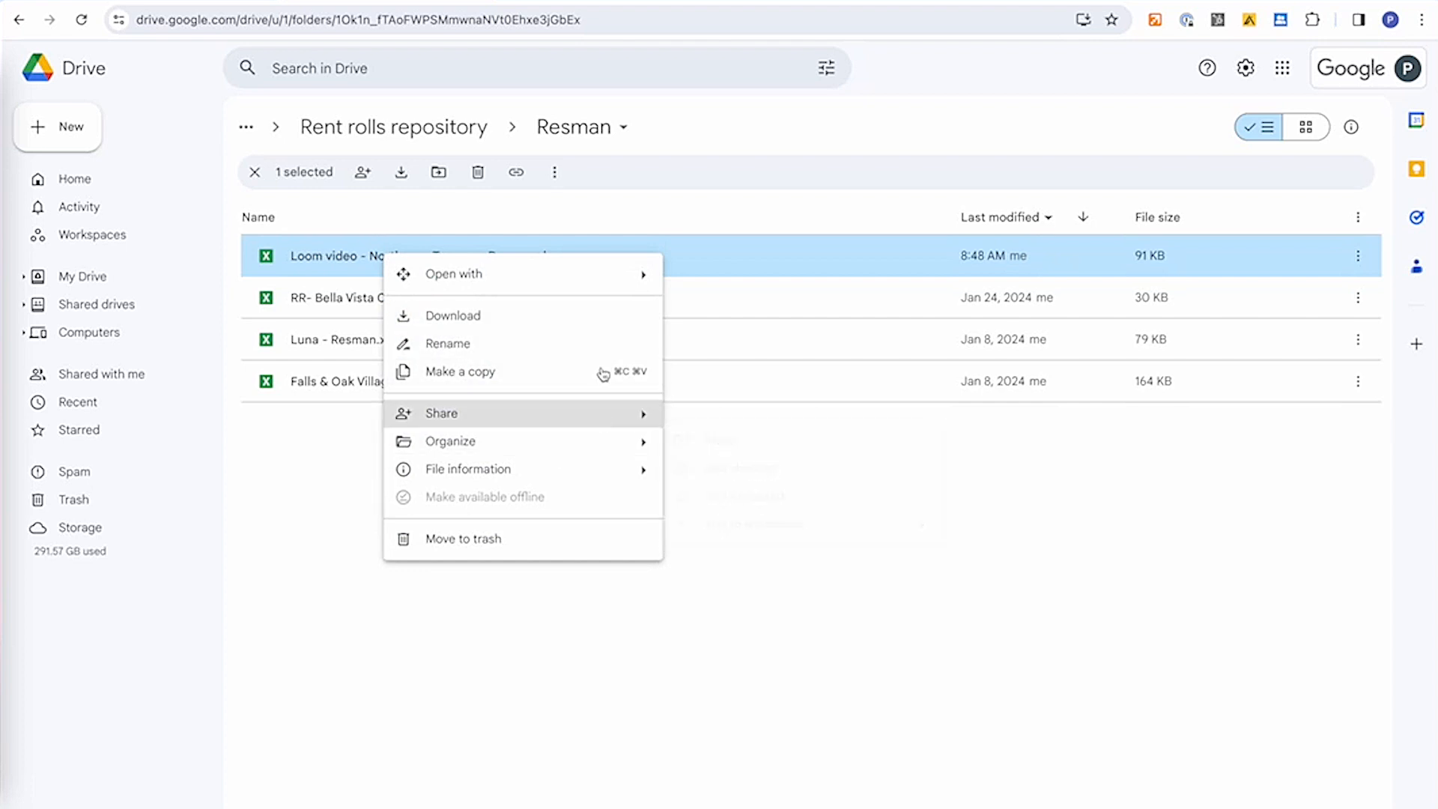
click(609, 322)
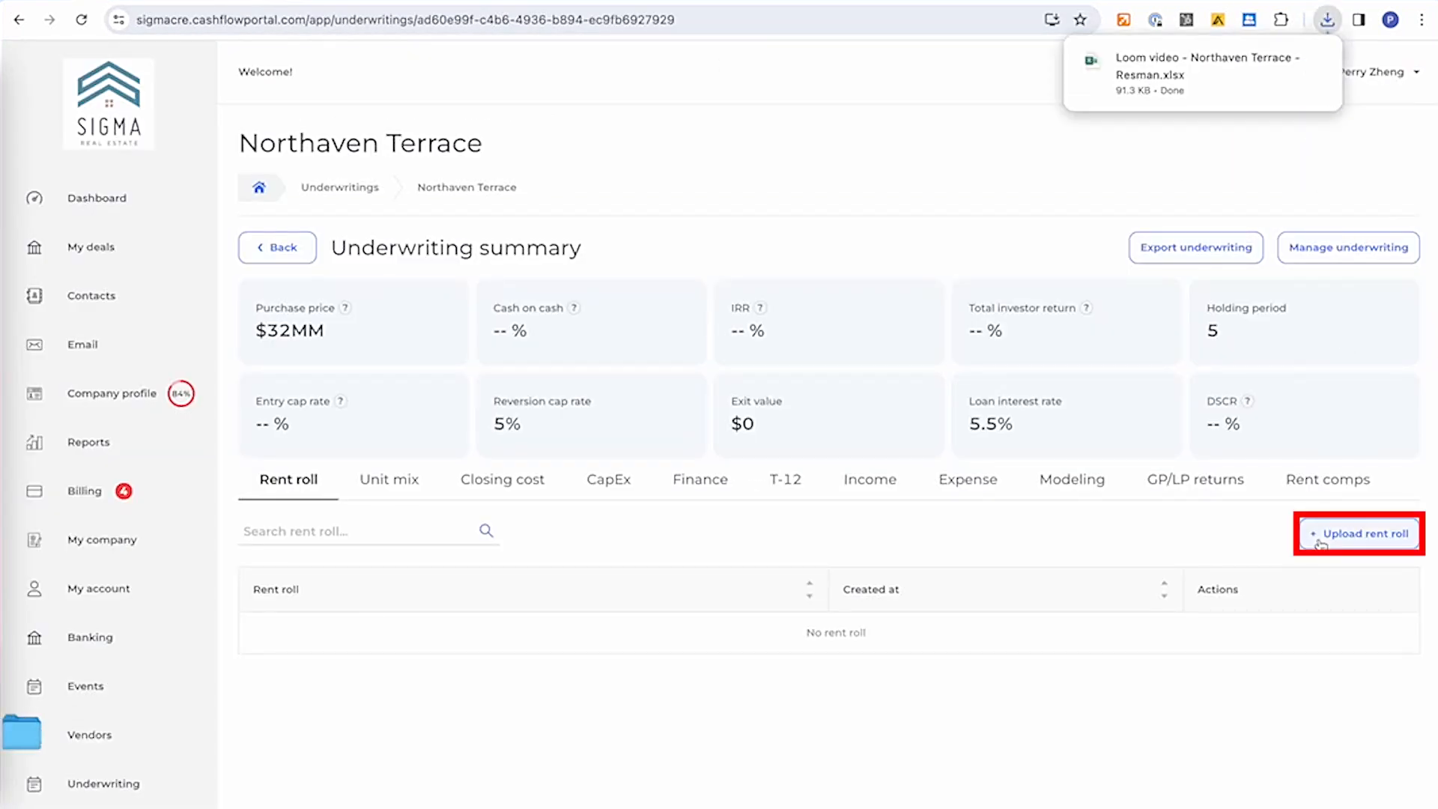
click(1321, 541)
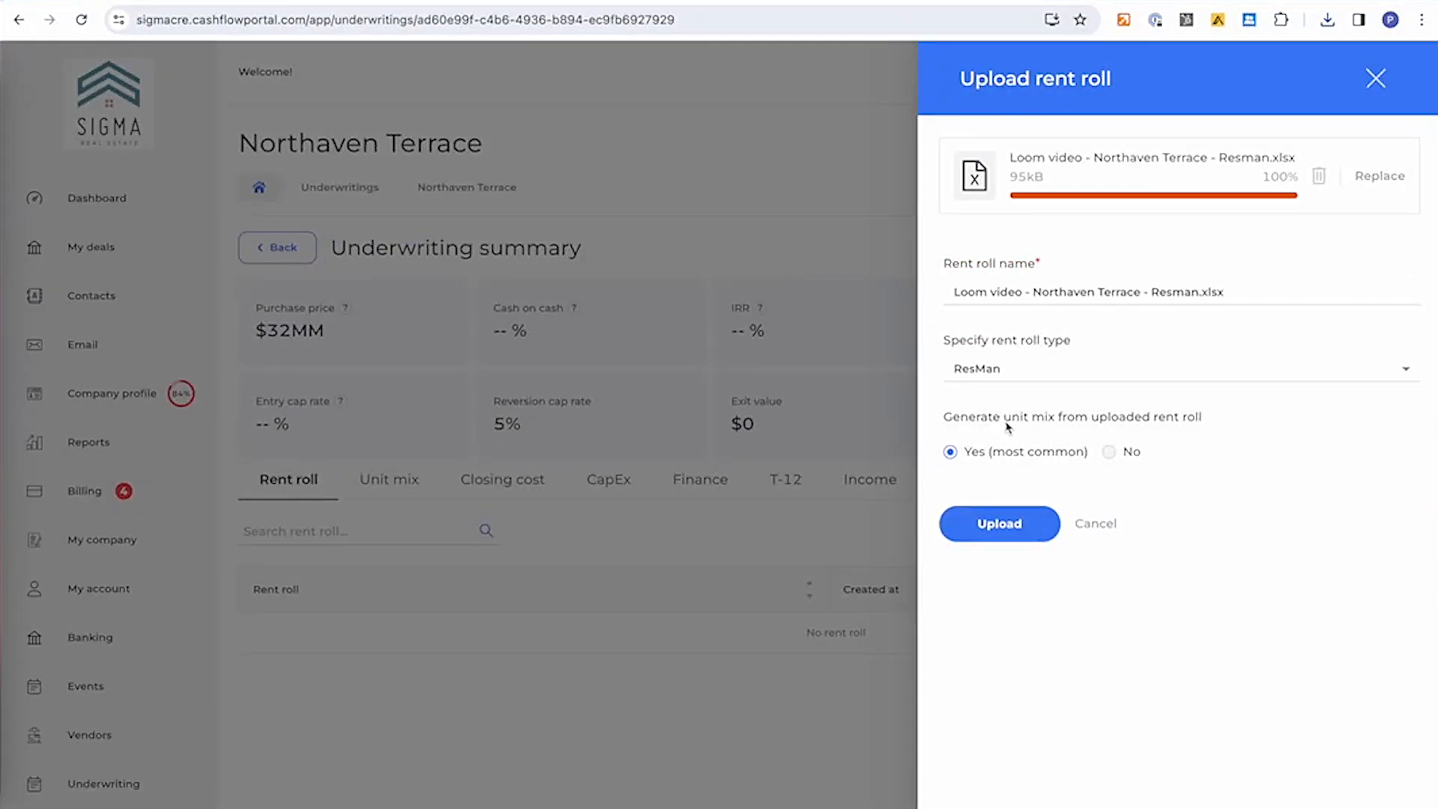
Step: Upload the ResMan rent roll, bringing IRR to 54.25%, and review its individual units list
click(1007, 526)
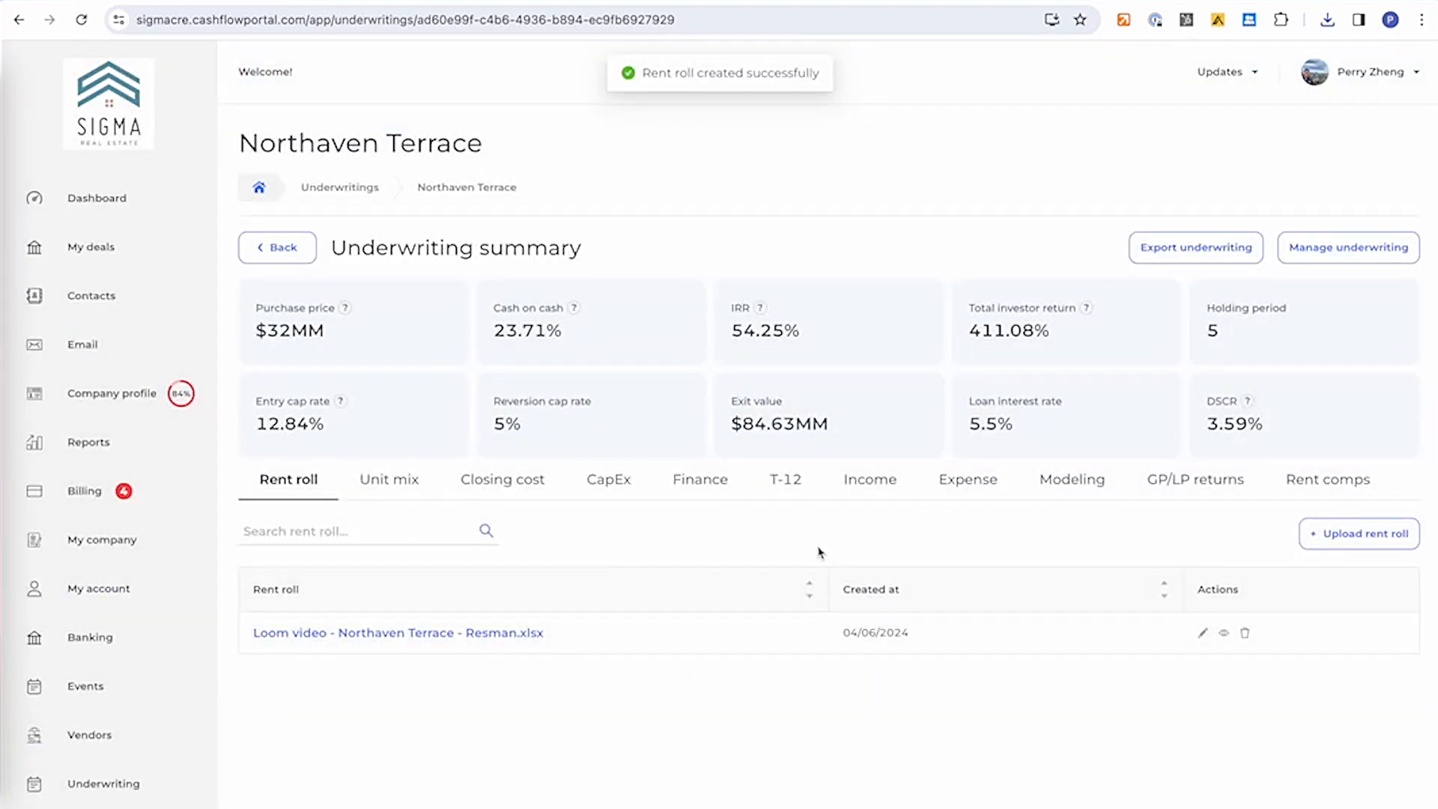
click(501, 635)
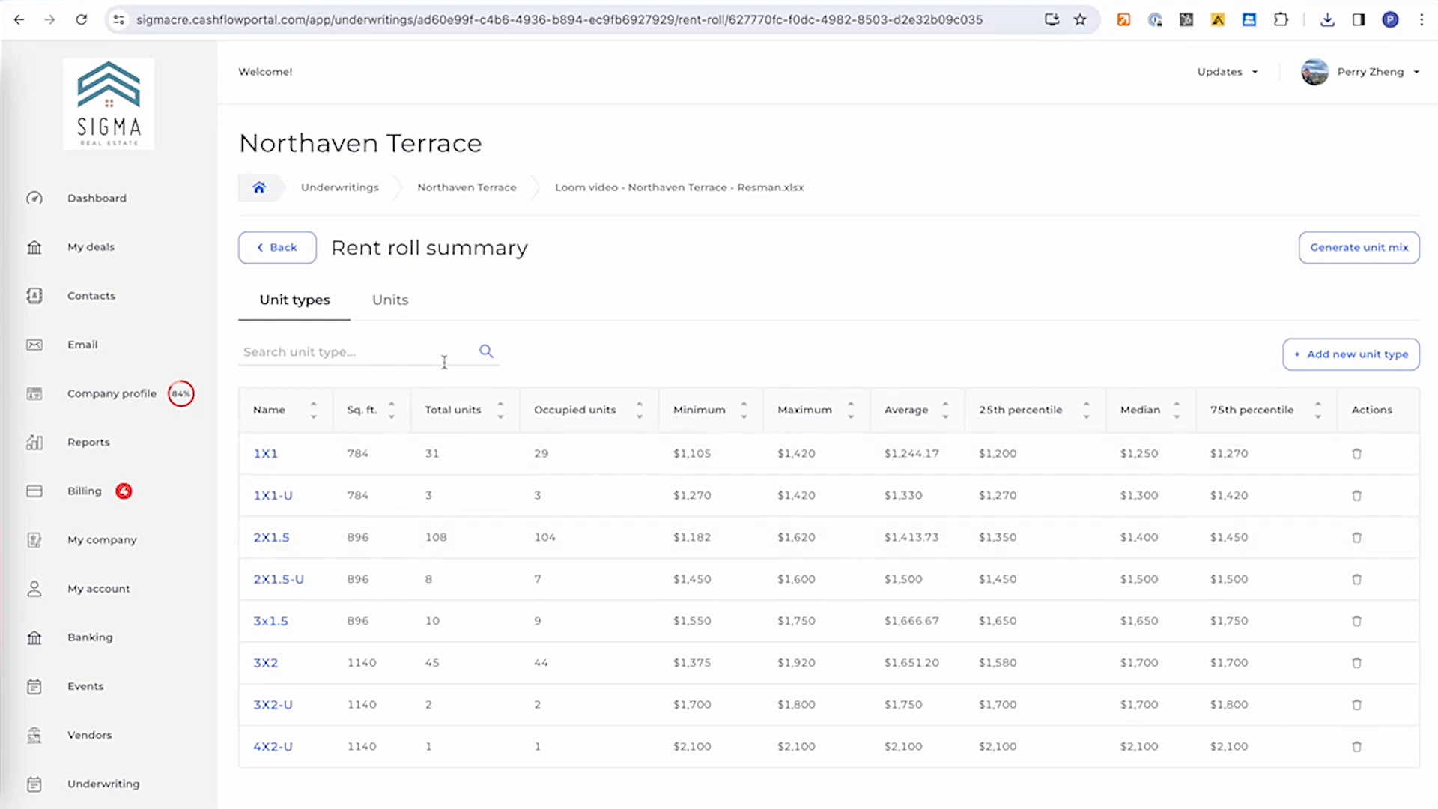
click(397, 301)
scroll(674, 420, down, 1)
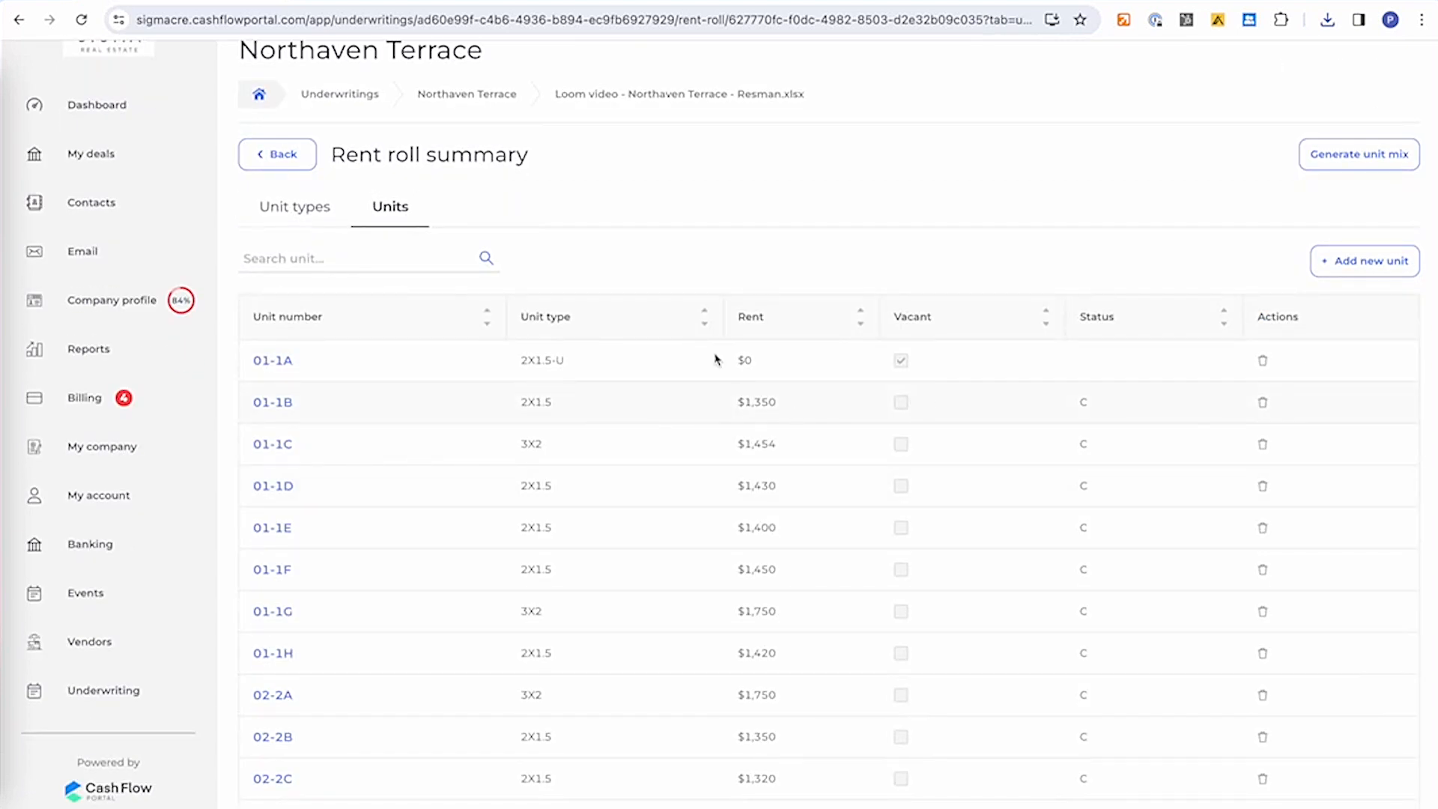
click(453, 3)
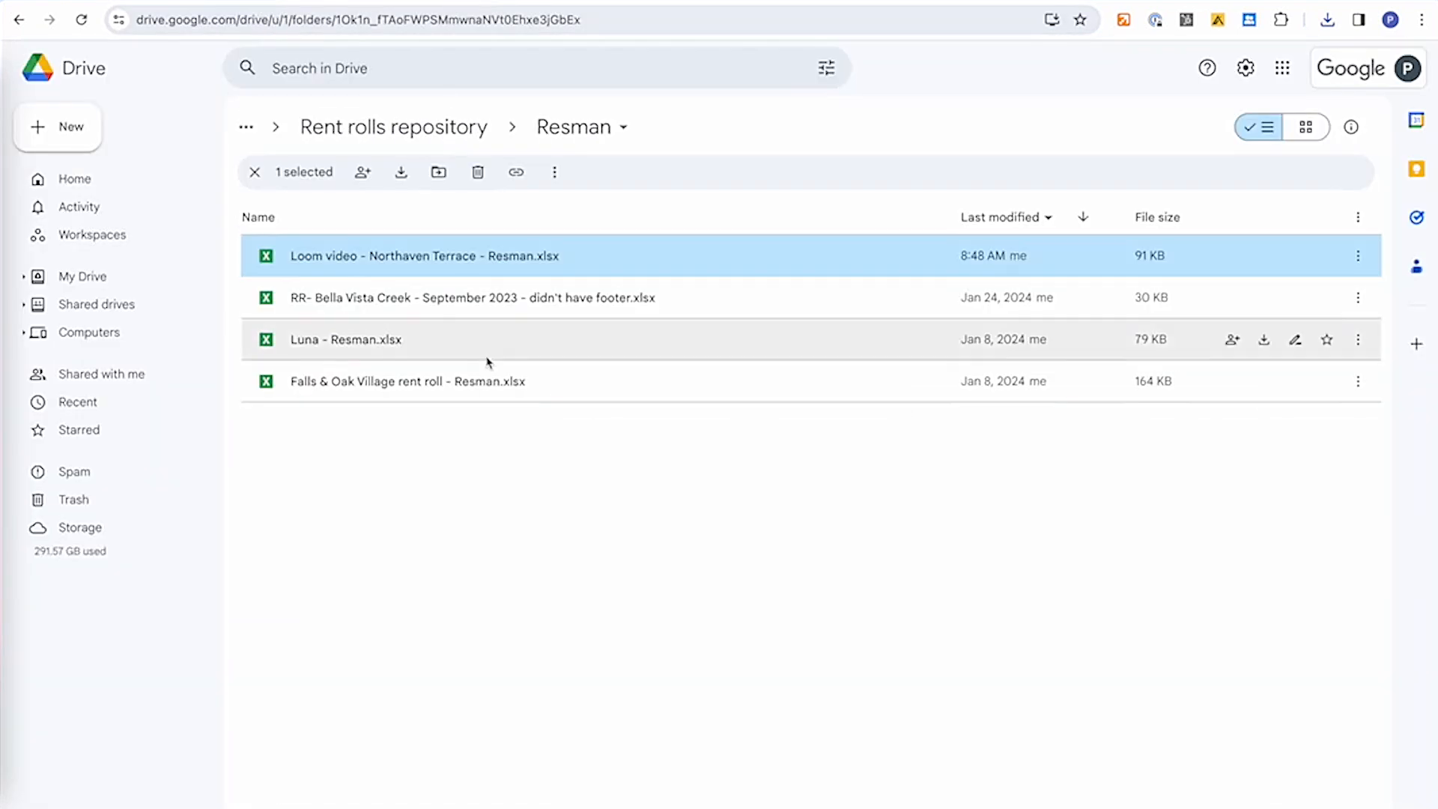
Step: Open the rent roll in Google Sheets, locate vacant unit 04-4G, and return to the portal's units list
double_click(472, 258)
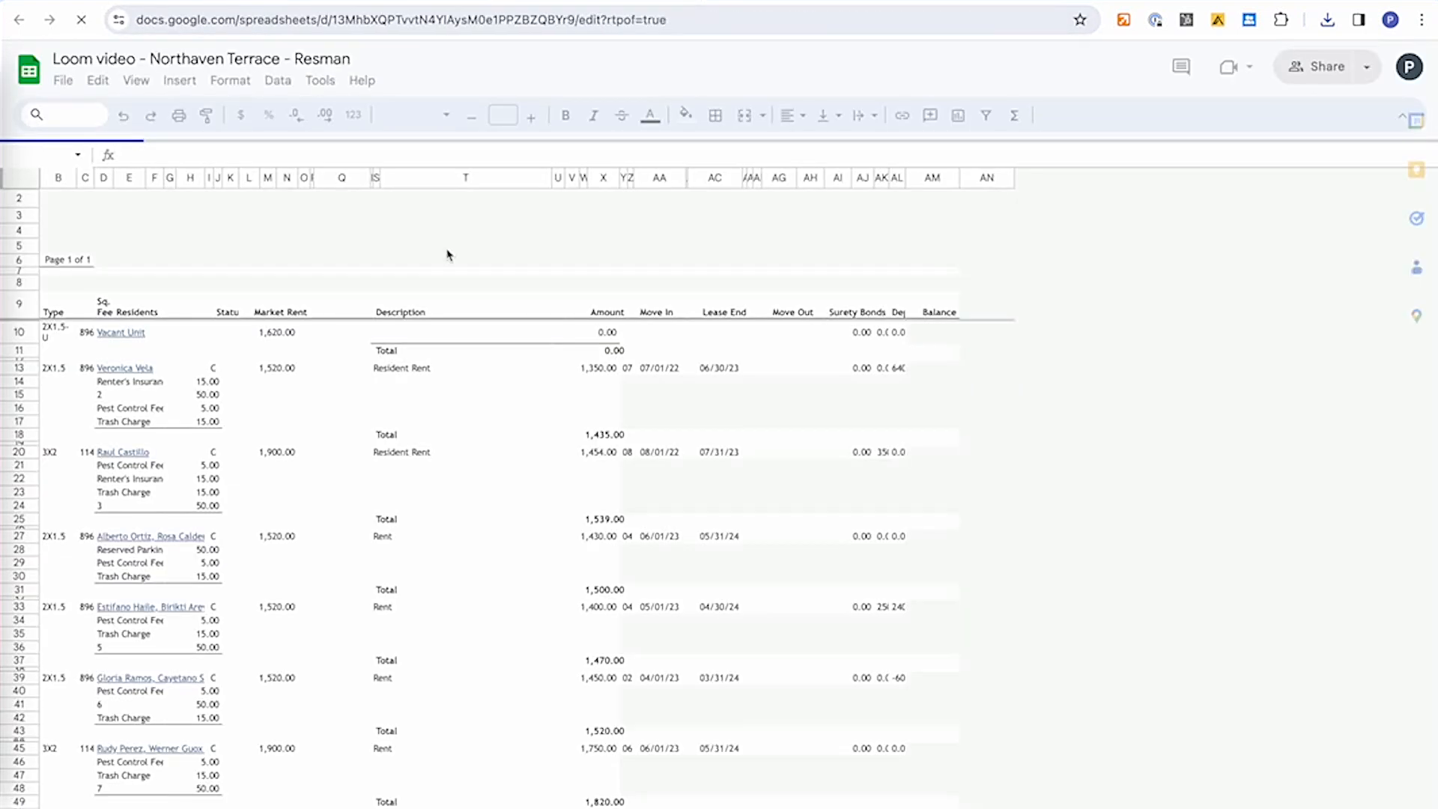
click(60, 327)
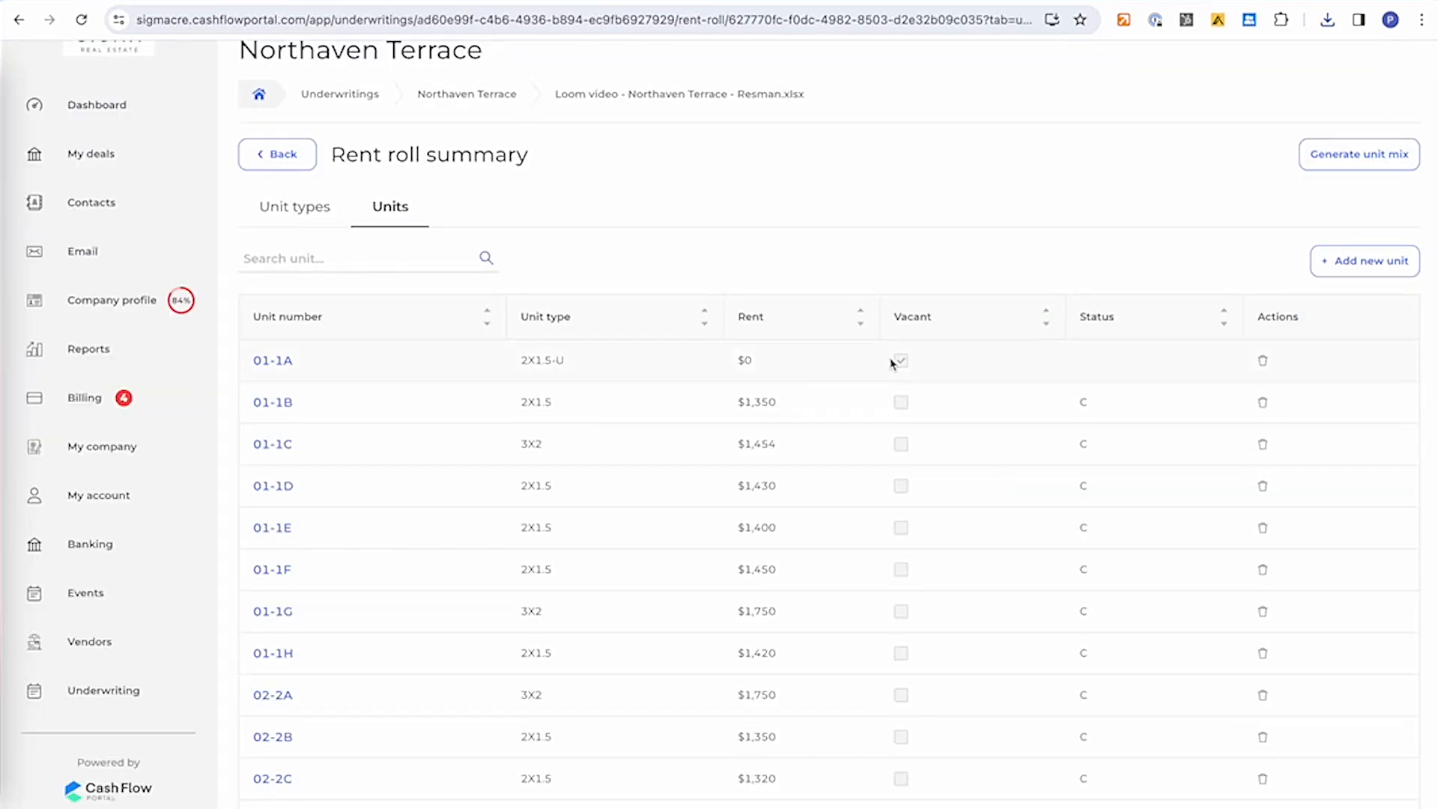
scroll(860, 493, down, 15)
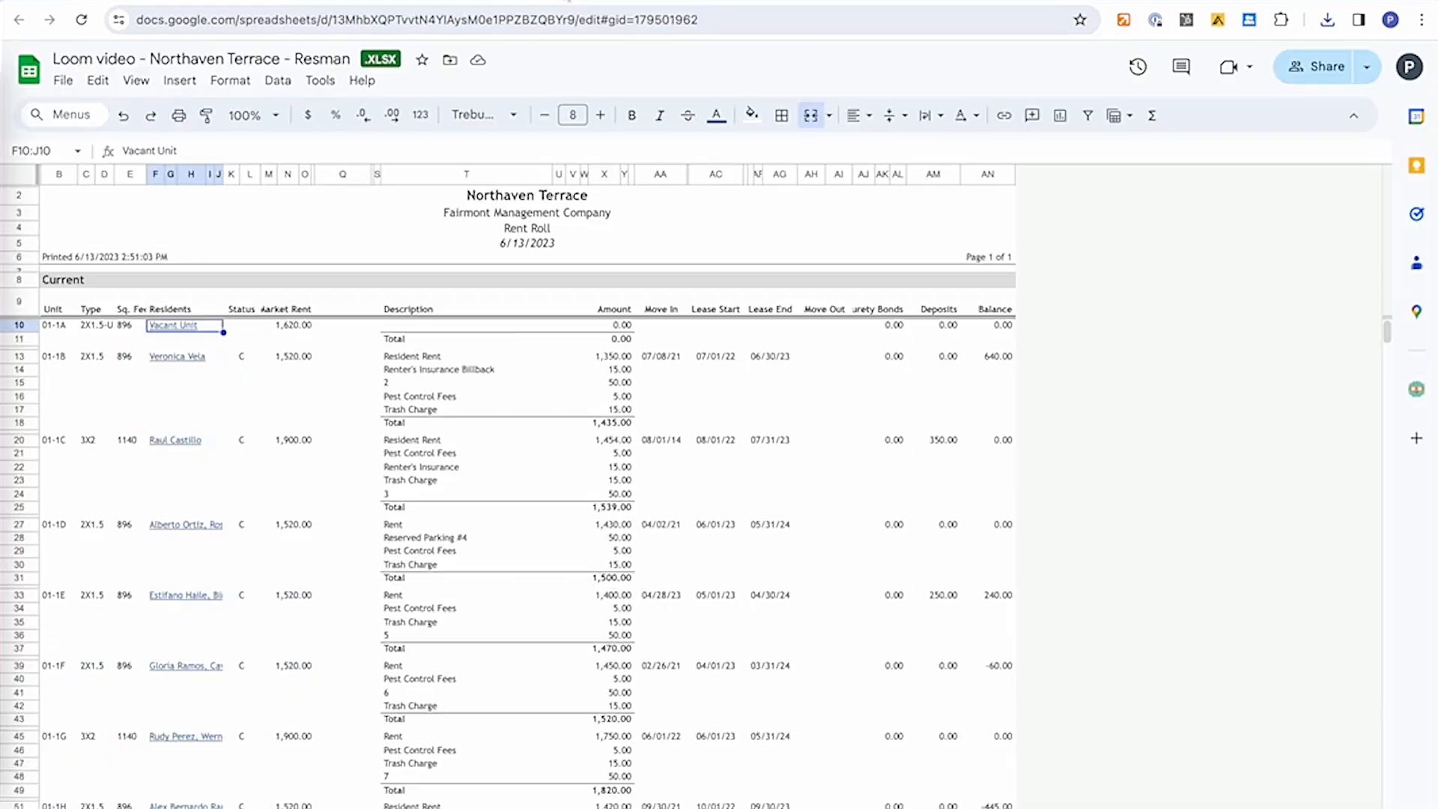
scroll(124, 609, down, 5)
scroll(124, 609, down, 5)
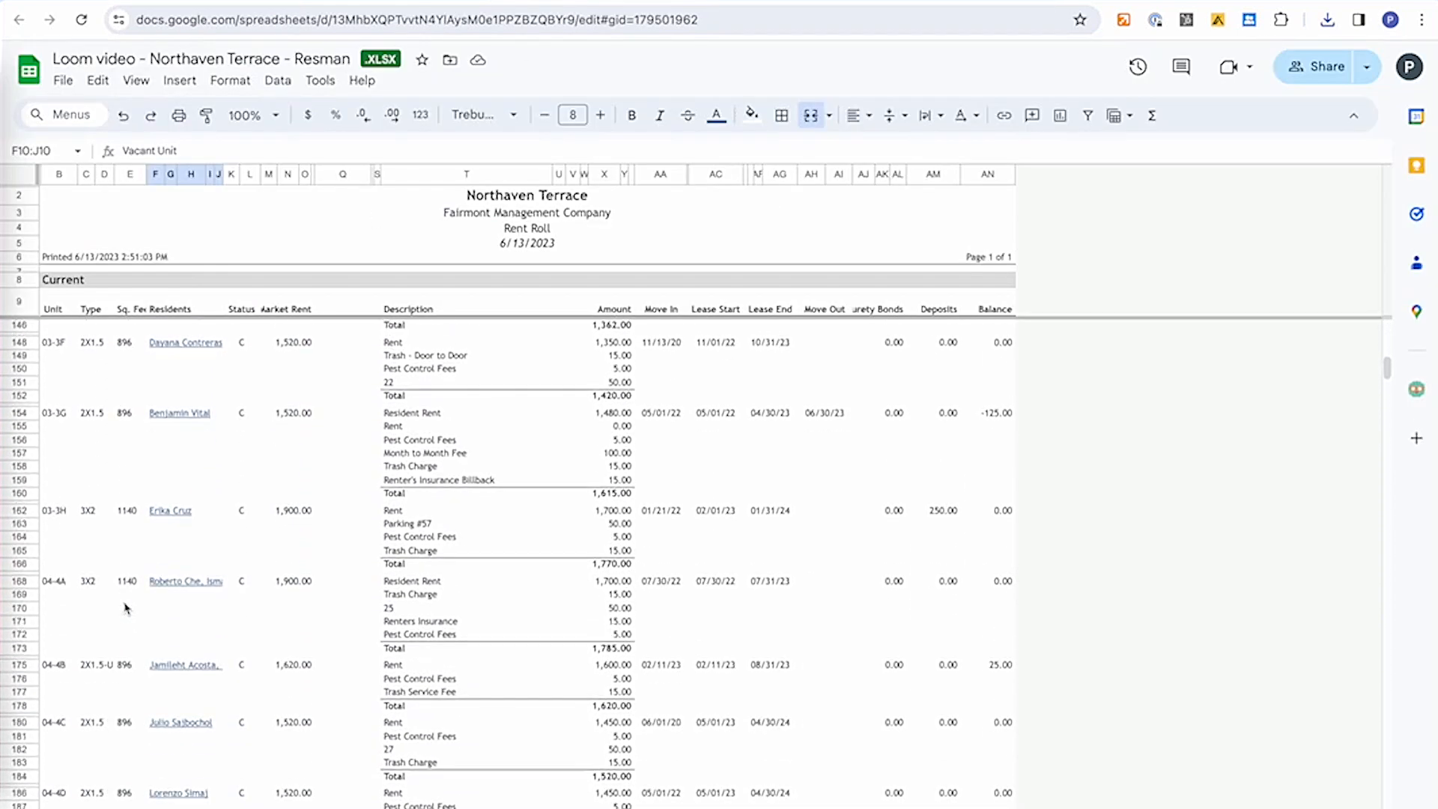
scroll(89, 774, down, 3)
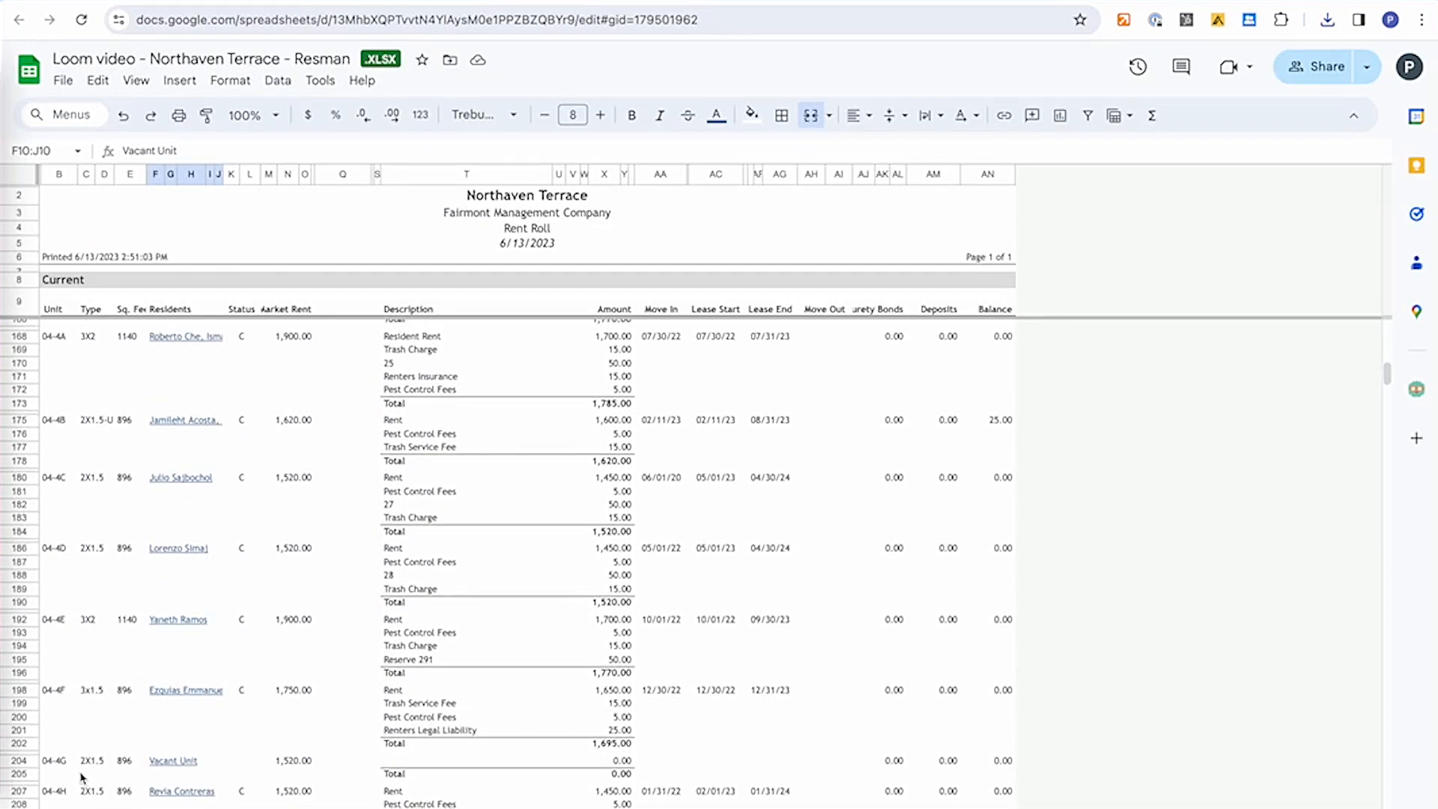
click(228, 762)
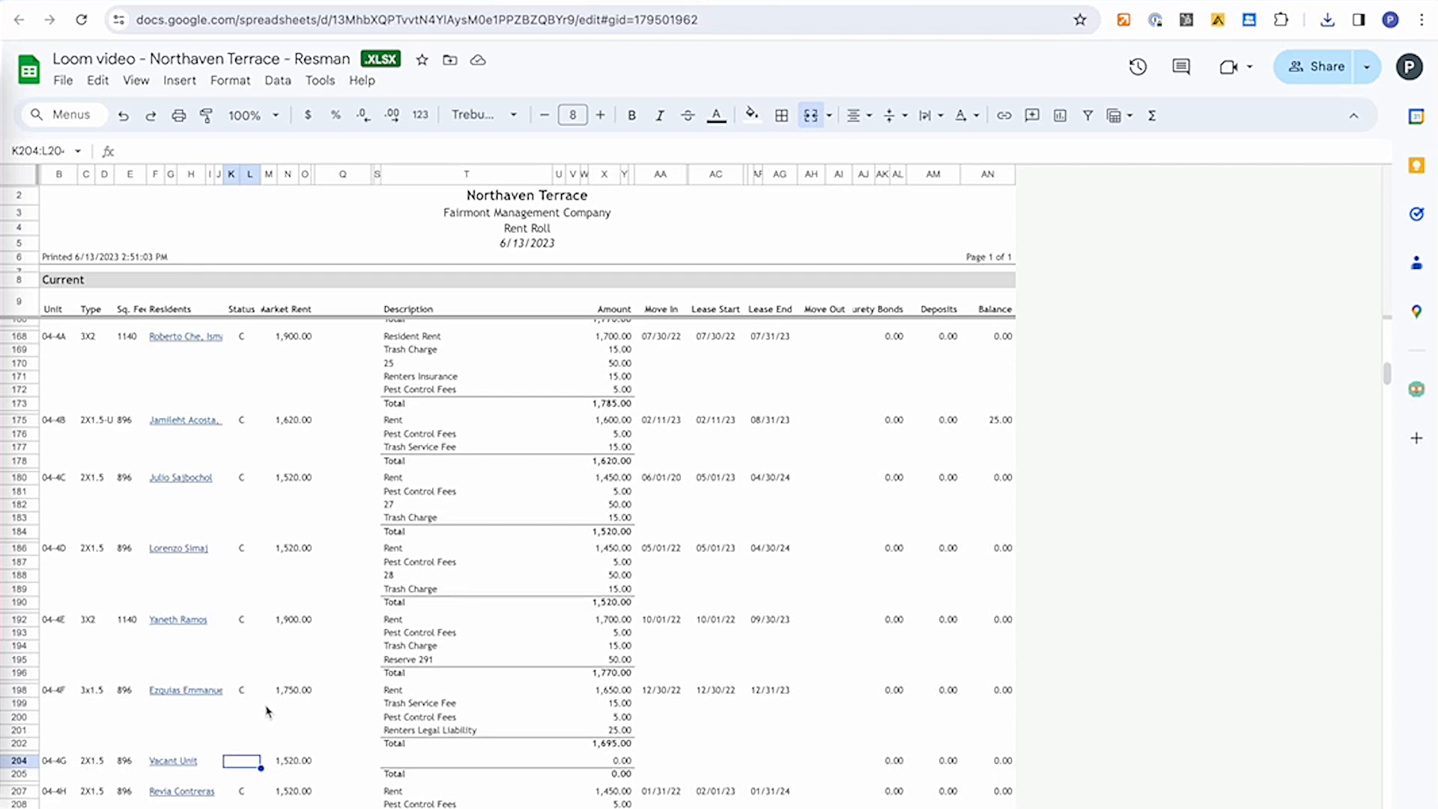
click(640, 1)
scroll(619, 330, up, 15)
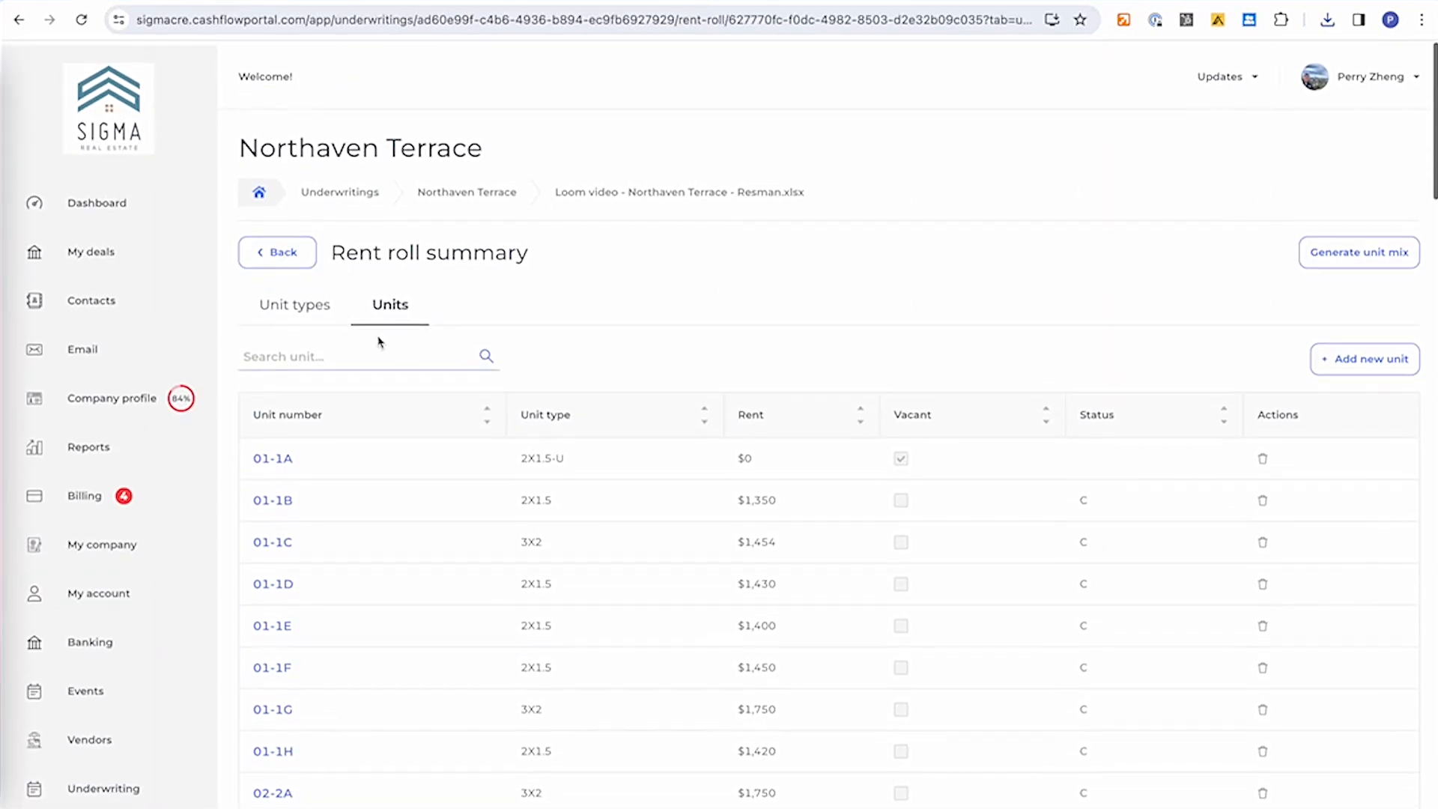
Step: Check the 1X1 and 2X1.5 rents in the unit mix (108 units at $1,400) and copy the Rent column
click(281, 249)
click(382, 480)
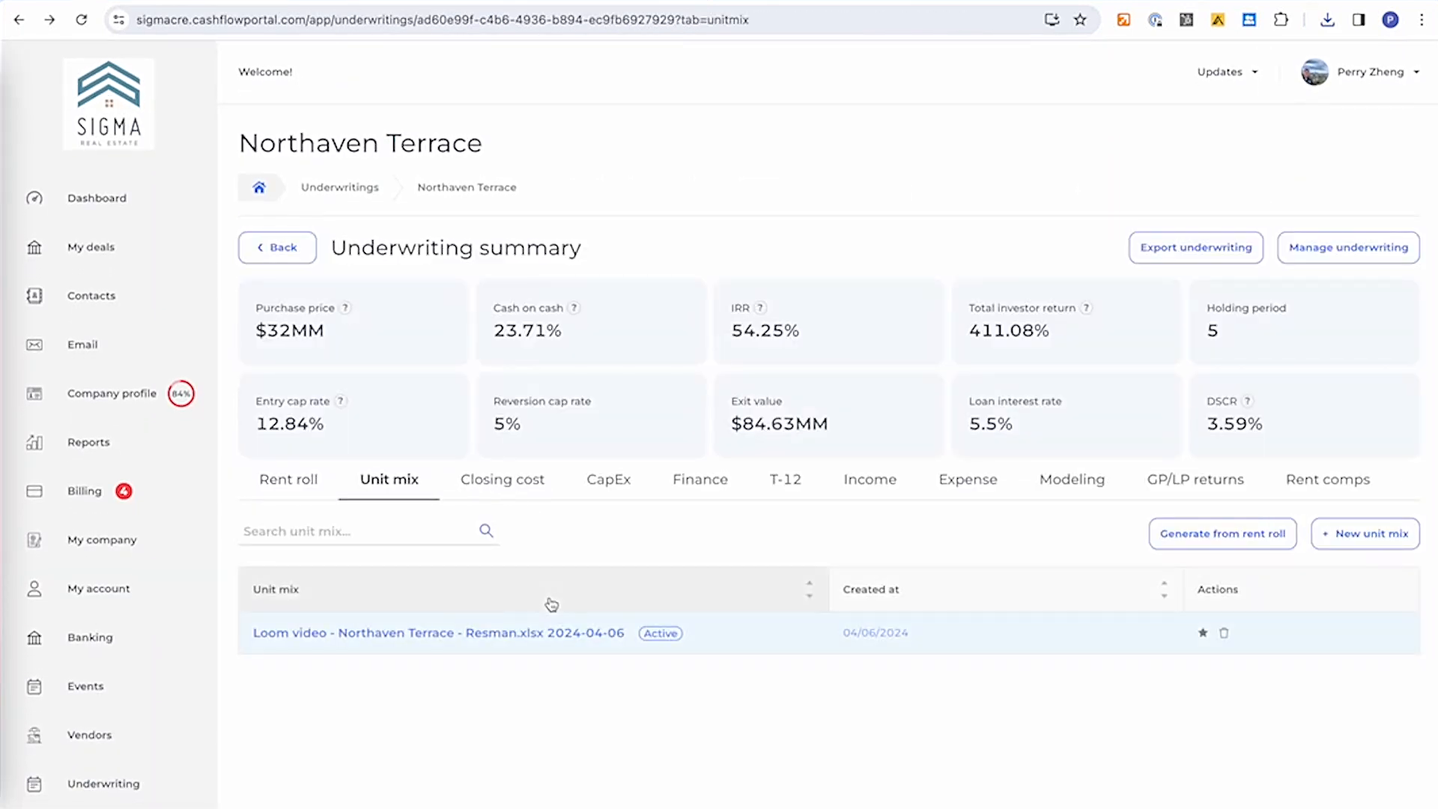
click(464, 637)
scroll(571, 642, down, 3)
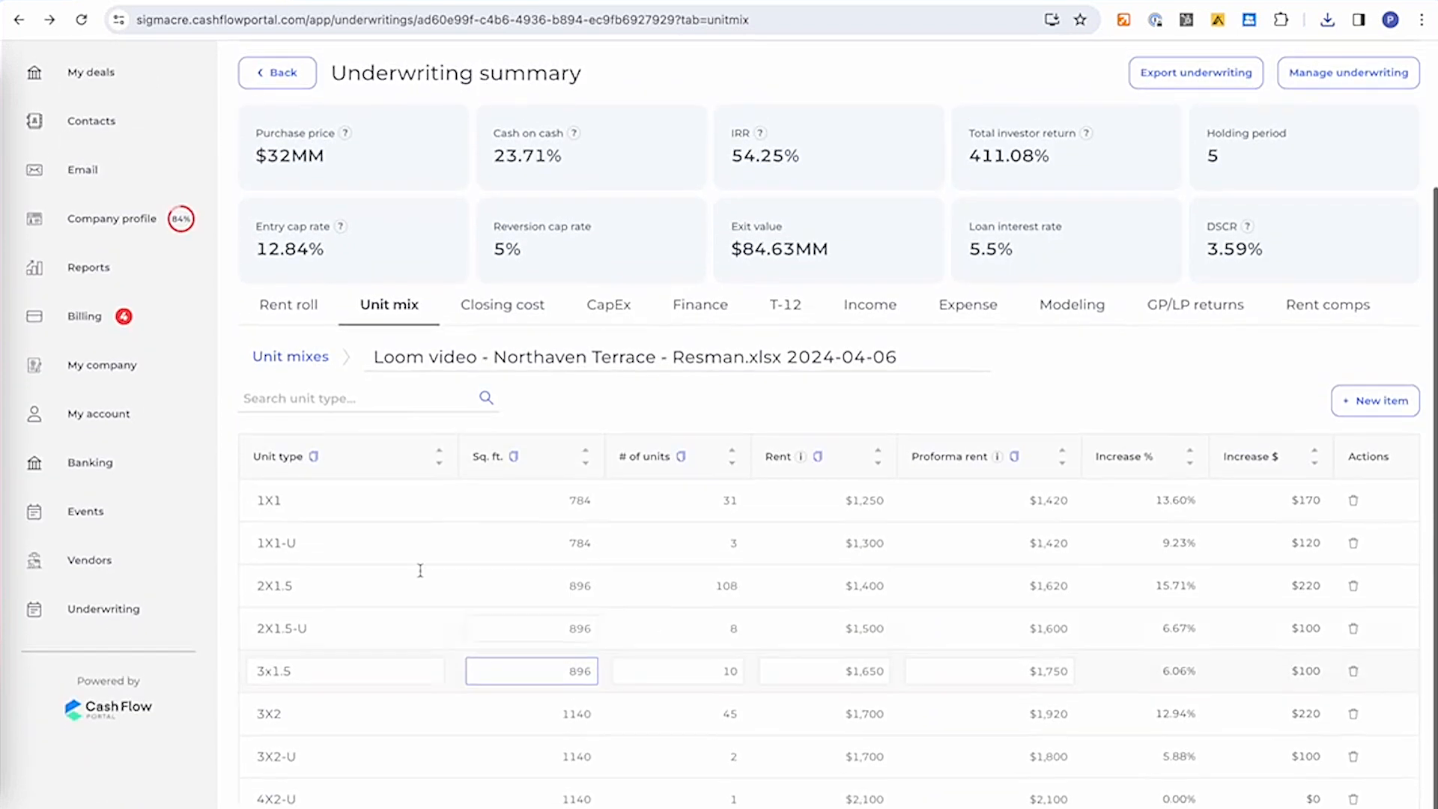
click(296, 511)
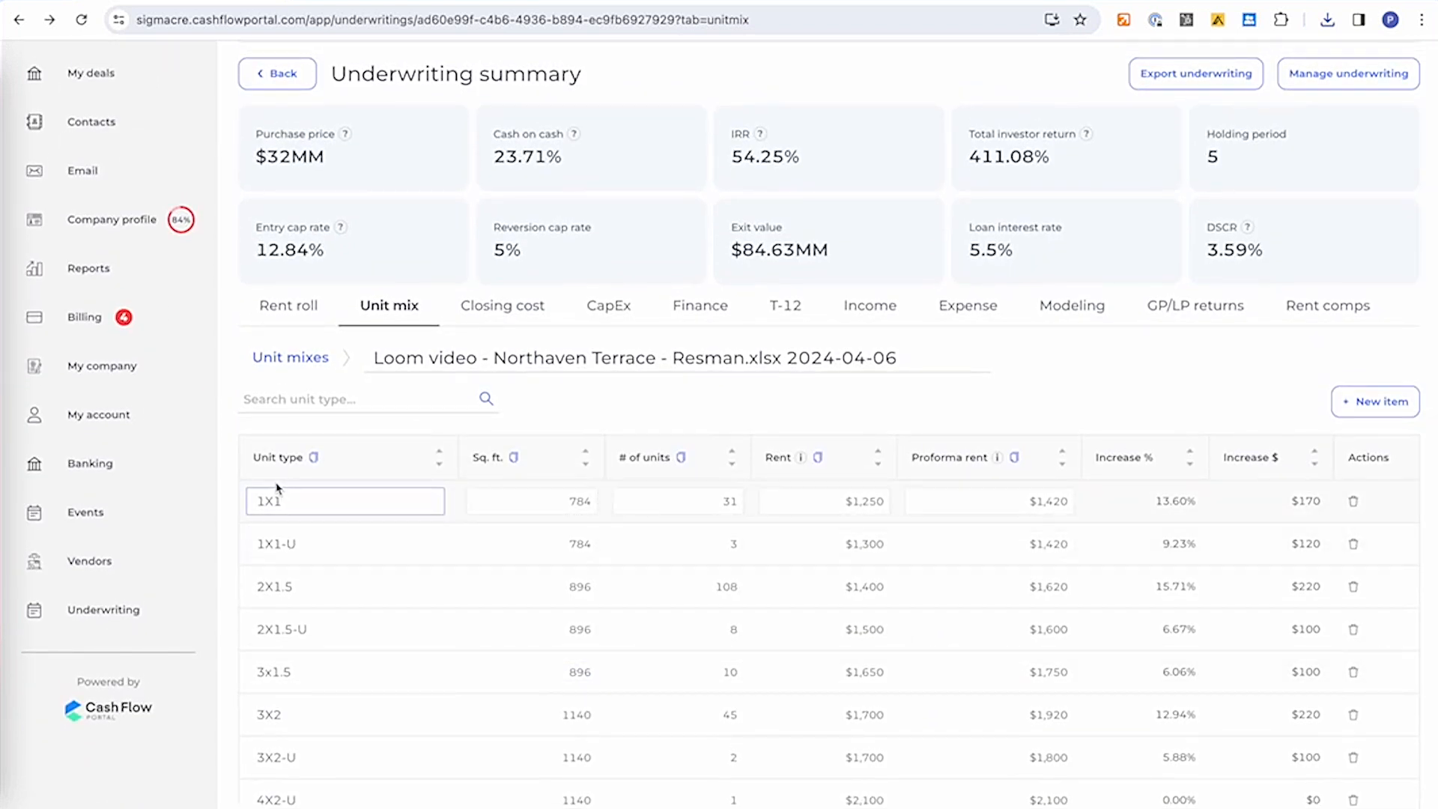
click(813, 512)
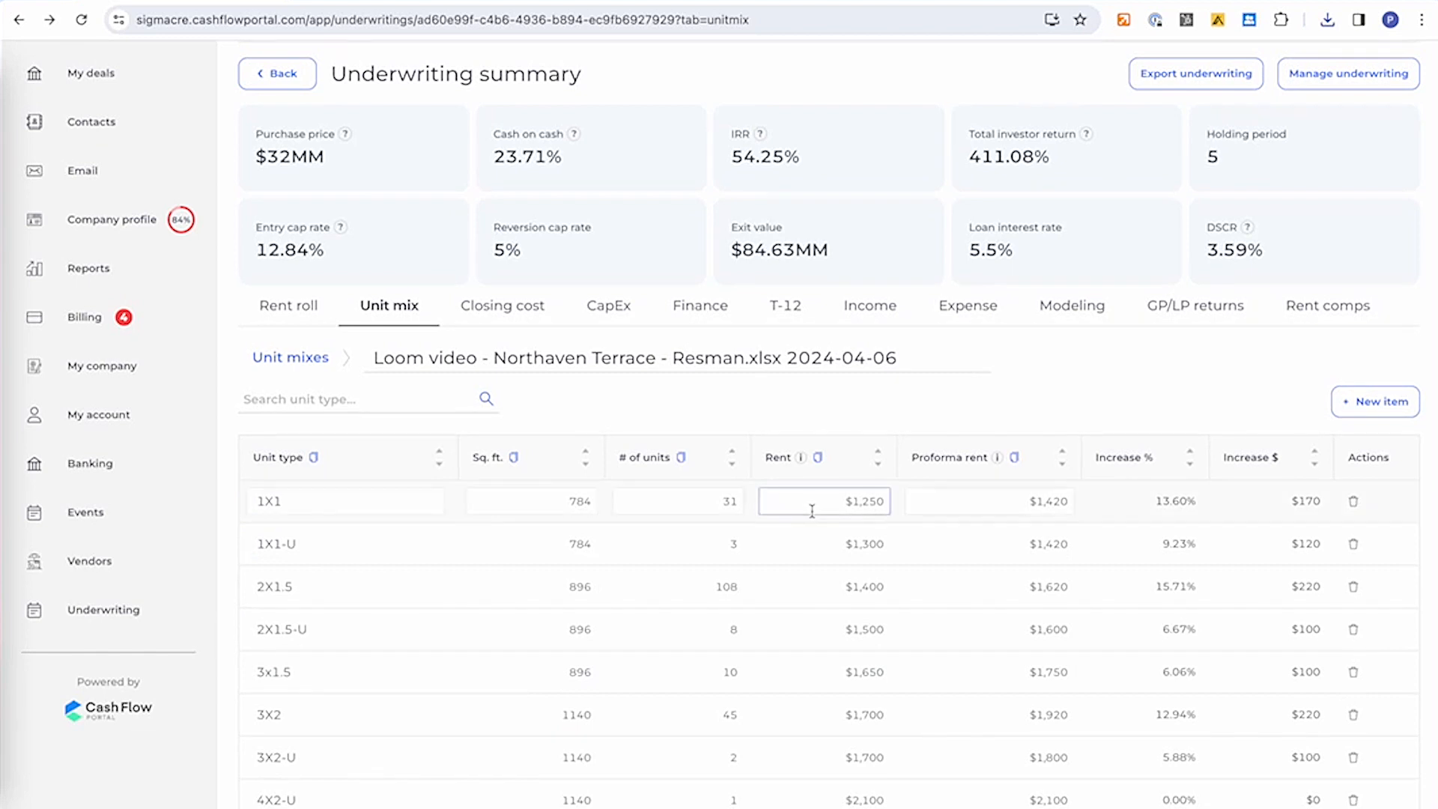
click(855, 589)
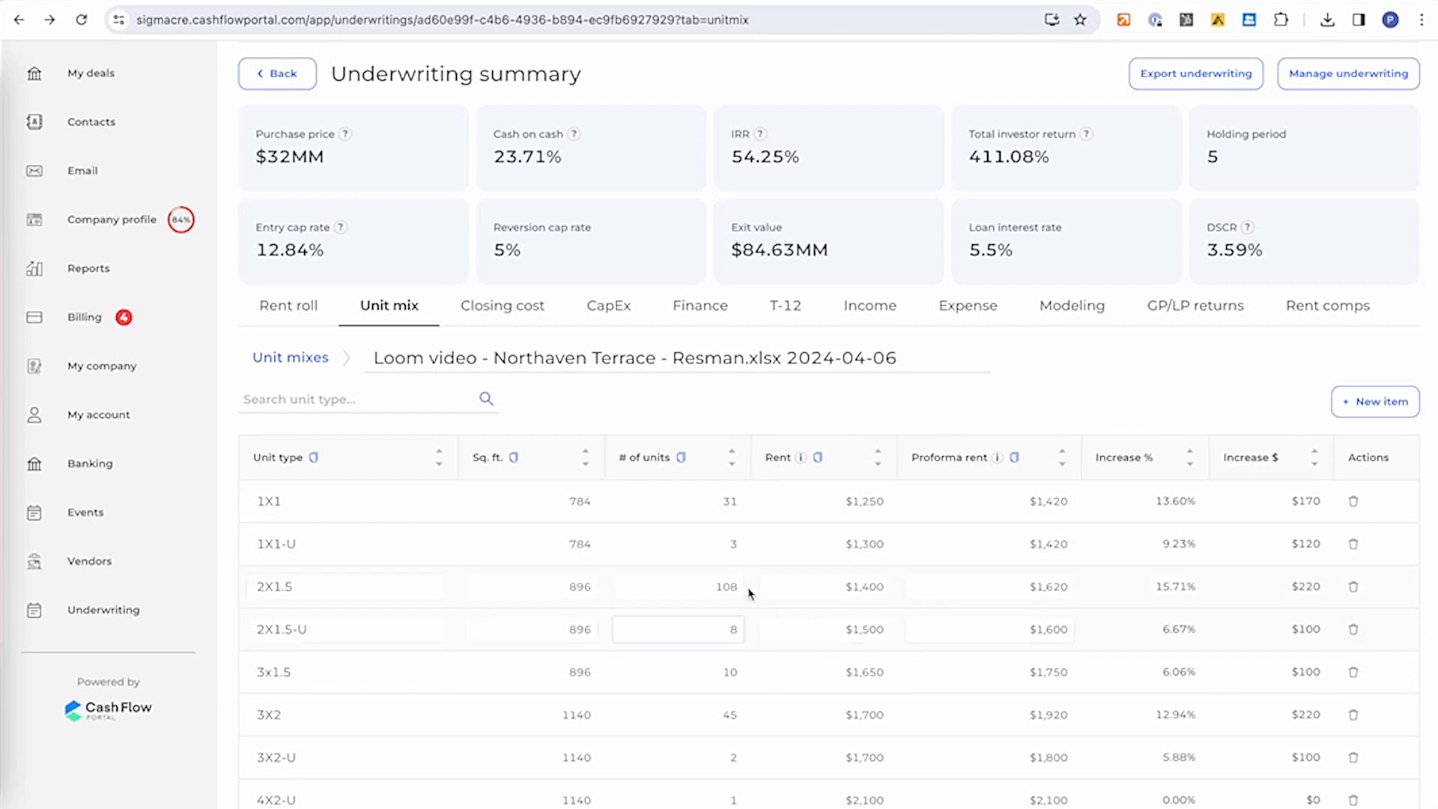
click(819, 458)
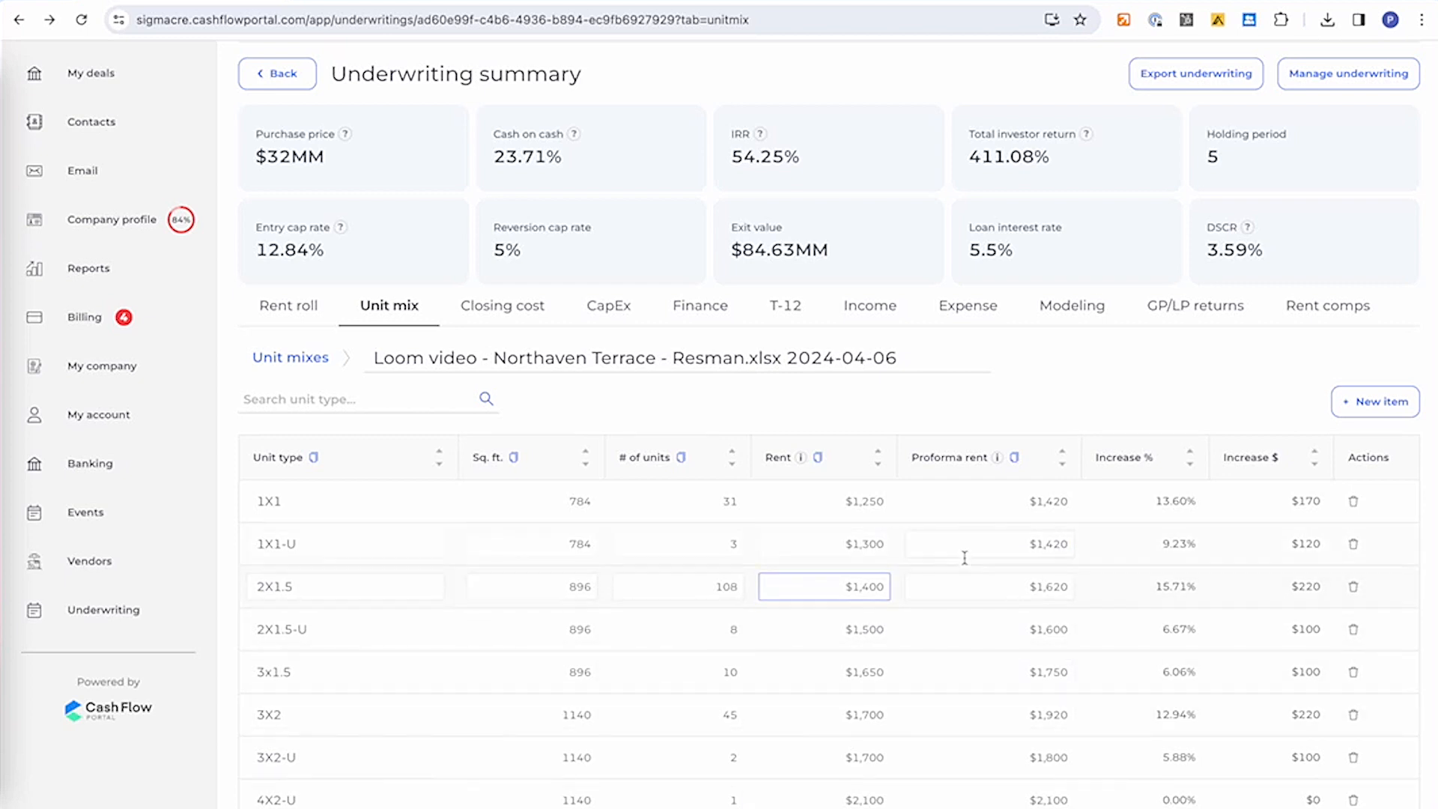
Step: In Template closing cost, set the buyer broker fee to 0.25% of sale price
click(476, 310)
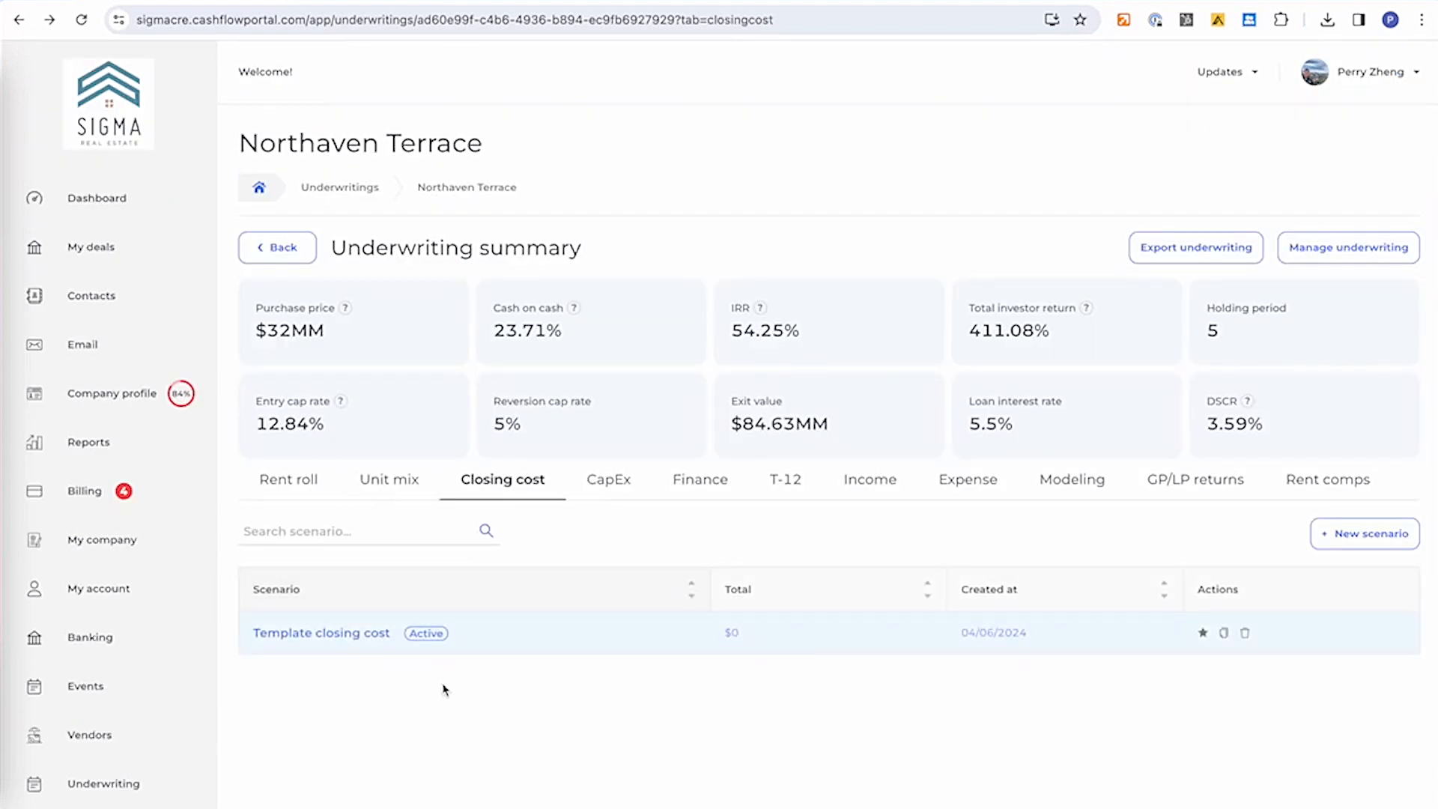
click(331, 635)
scroll(609, 680, down, 3)
scroll(609, 680, down, 3)
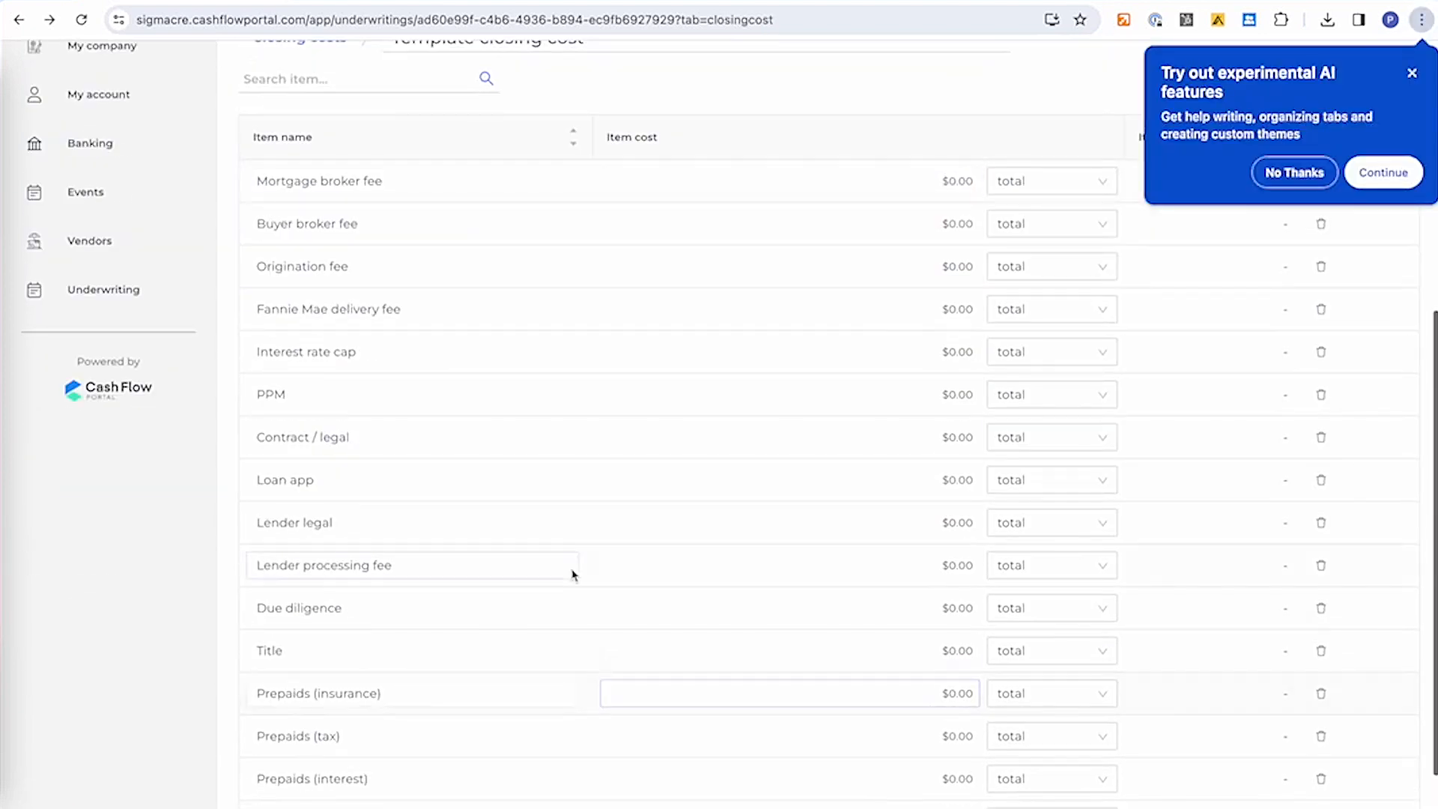
scroll(572, 573, up, 2)
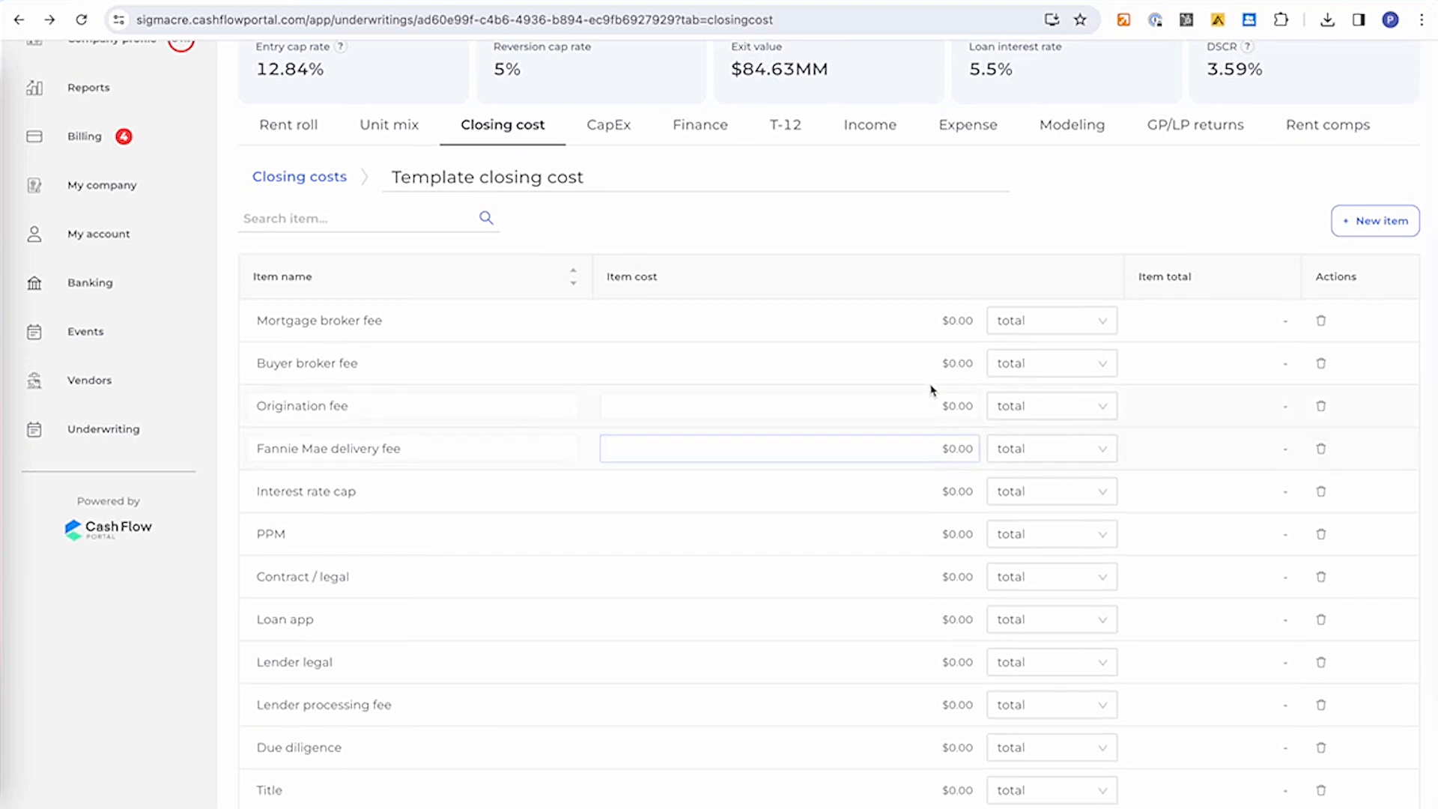
double_click(957, 363)
text(0)
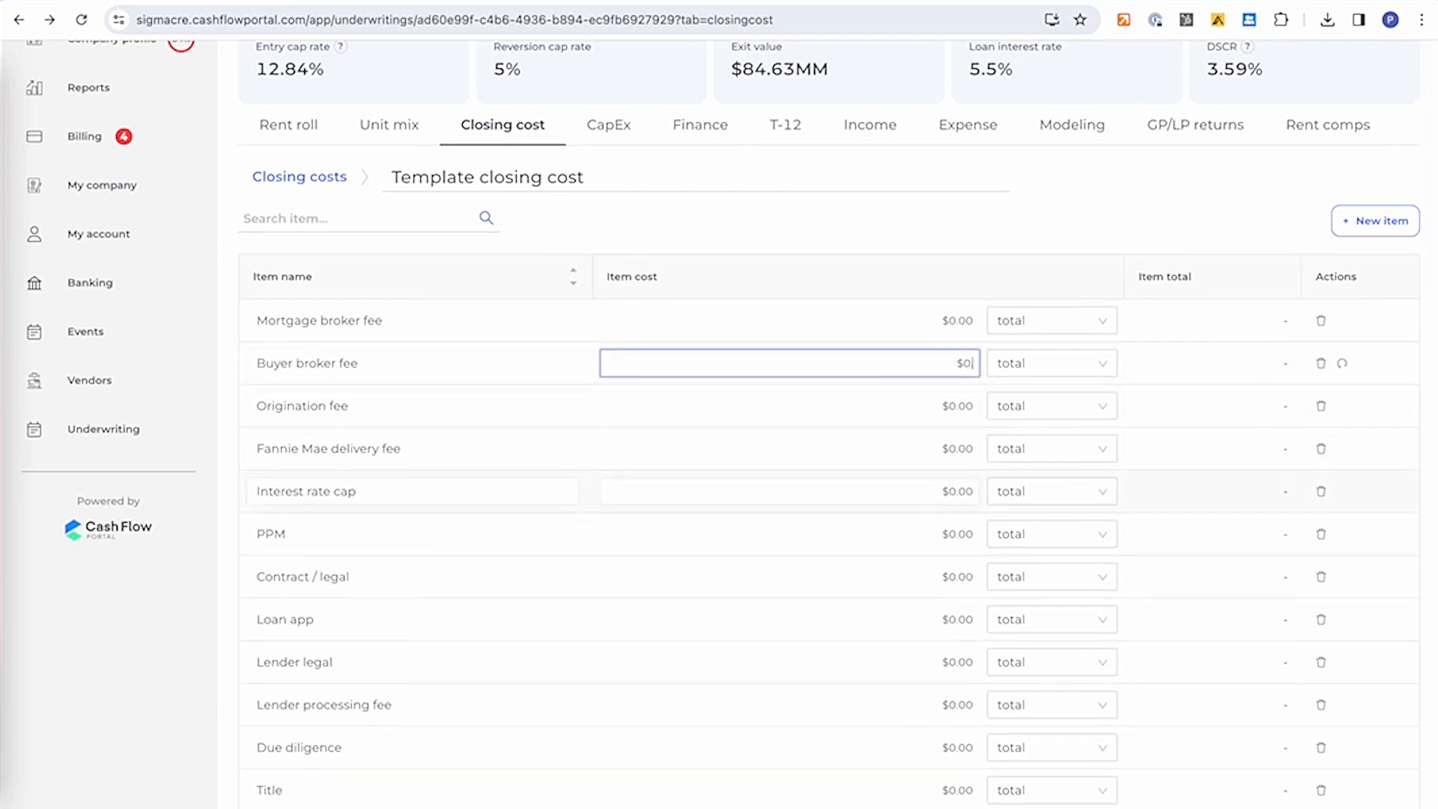
text(.25)
click(1036, 363)
click(1037, 469)
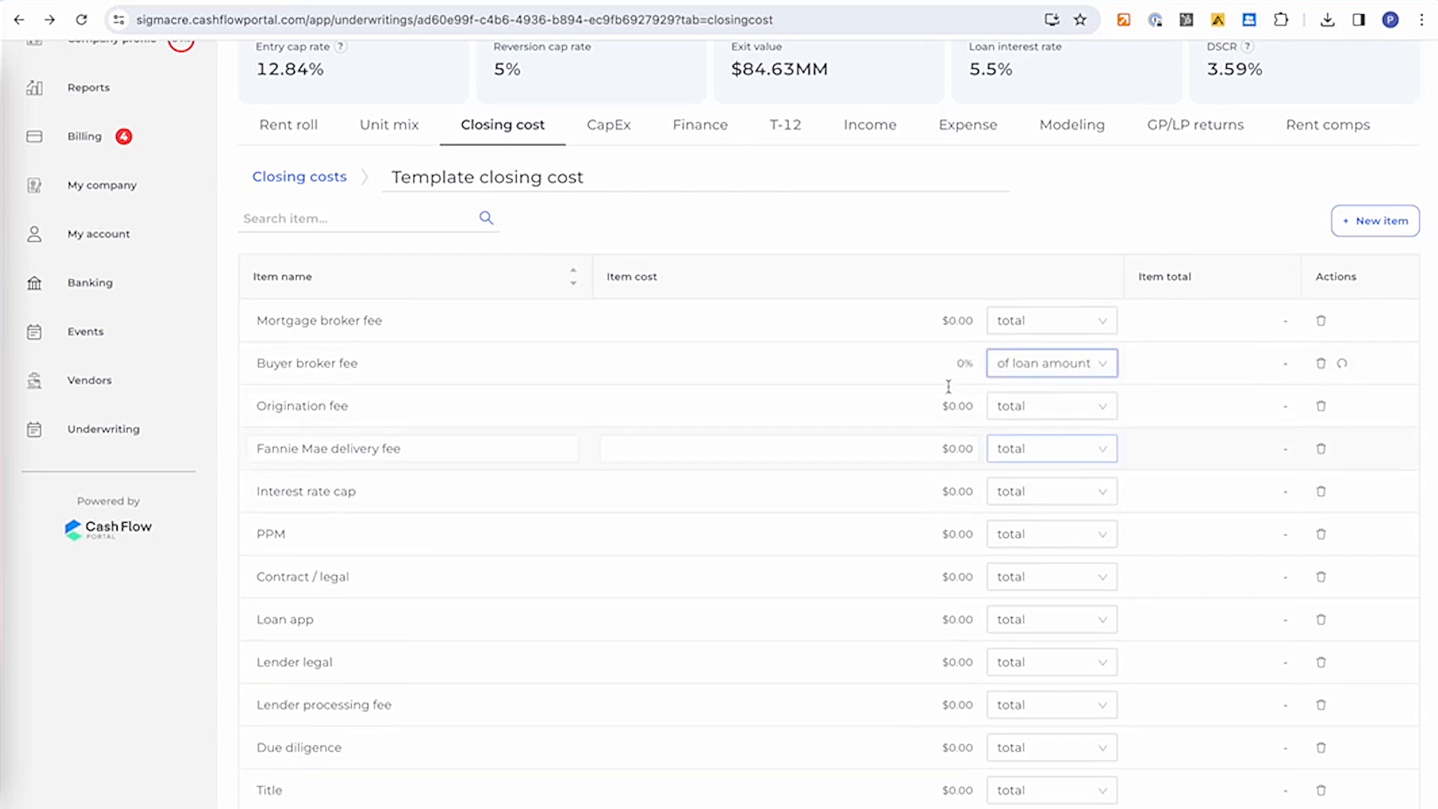
click(934, 367)
text(25)
key(BackSpace)
key(BackSpace)
text(.25)
click(1064, 367)
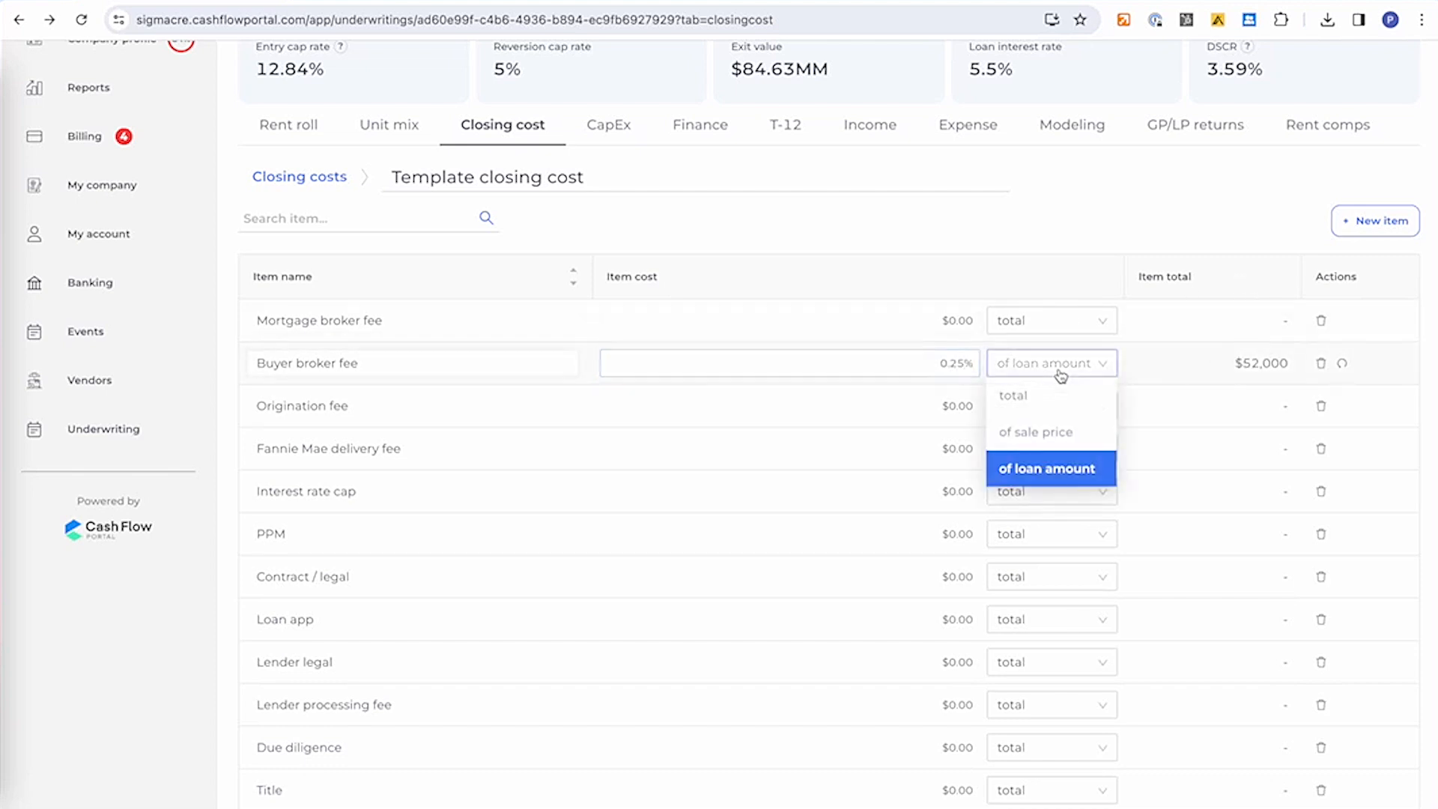
click(1060, 430)
Step: Set the origination fee to 1% of loan amount
click(948, 407)
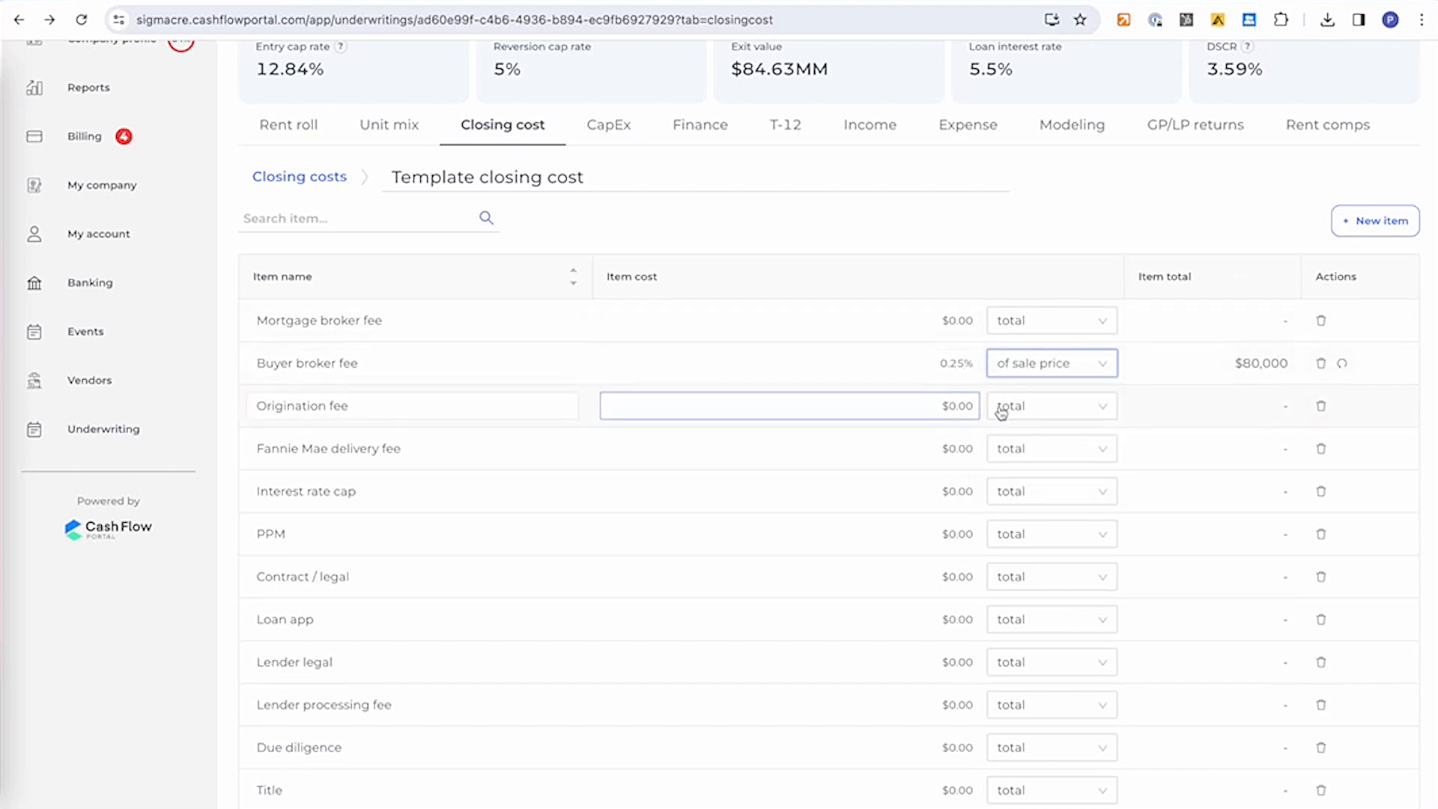
click(1033, 409)
click(1036, 509)
click(954, 405)
text(1)
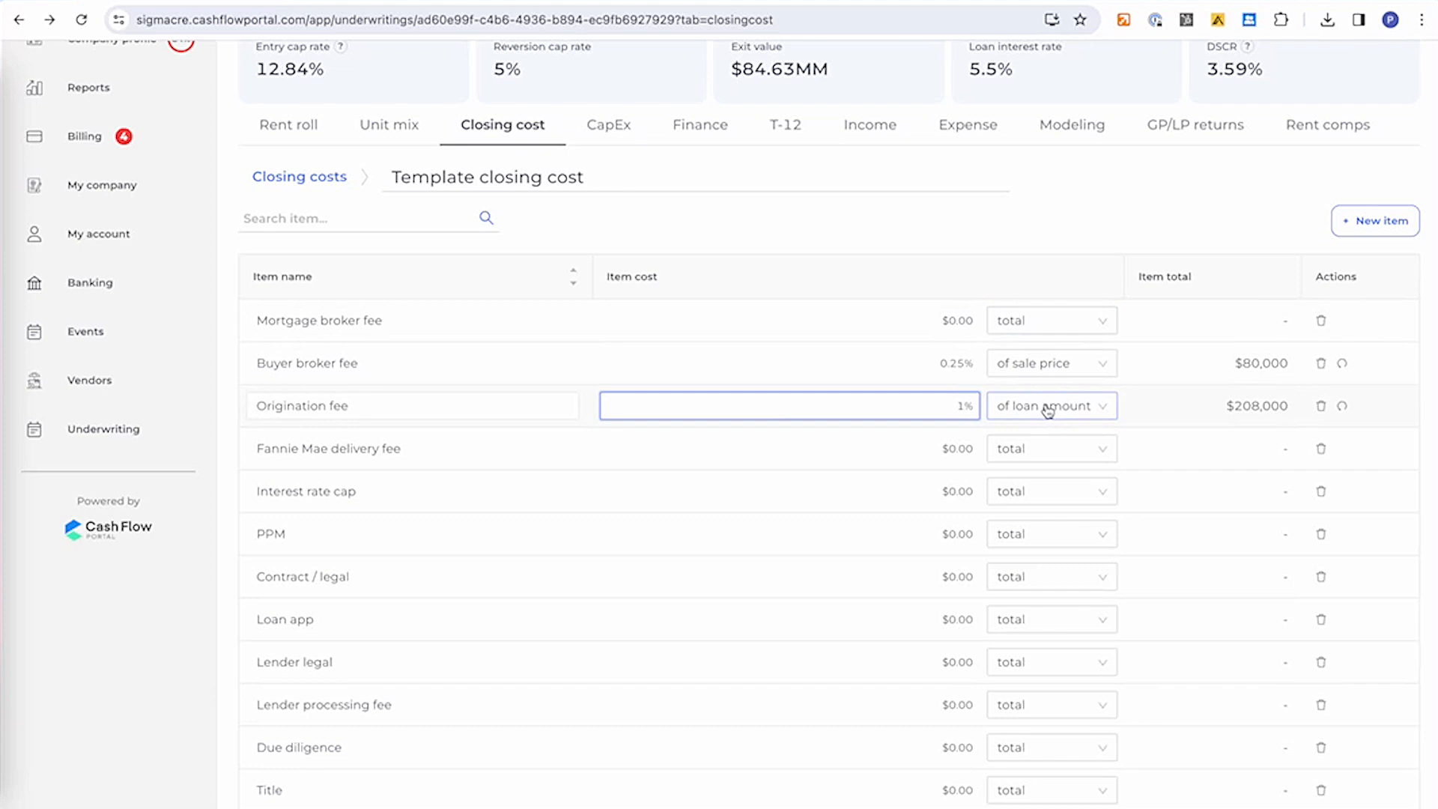
Step: Set the mortgage broker fee to $50,000
click(962, 322)
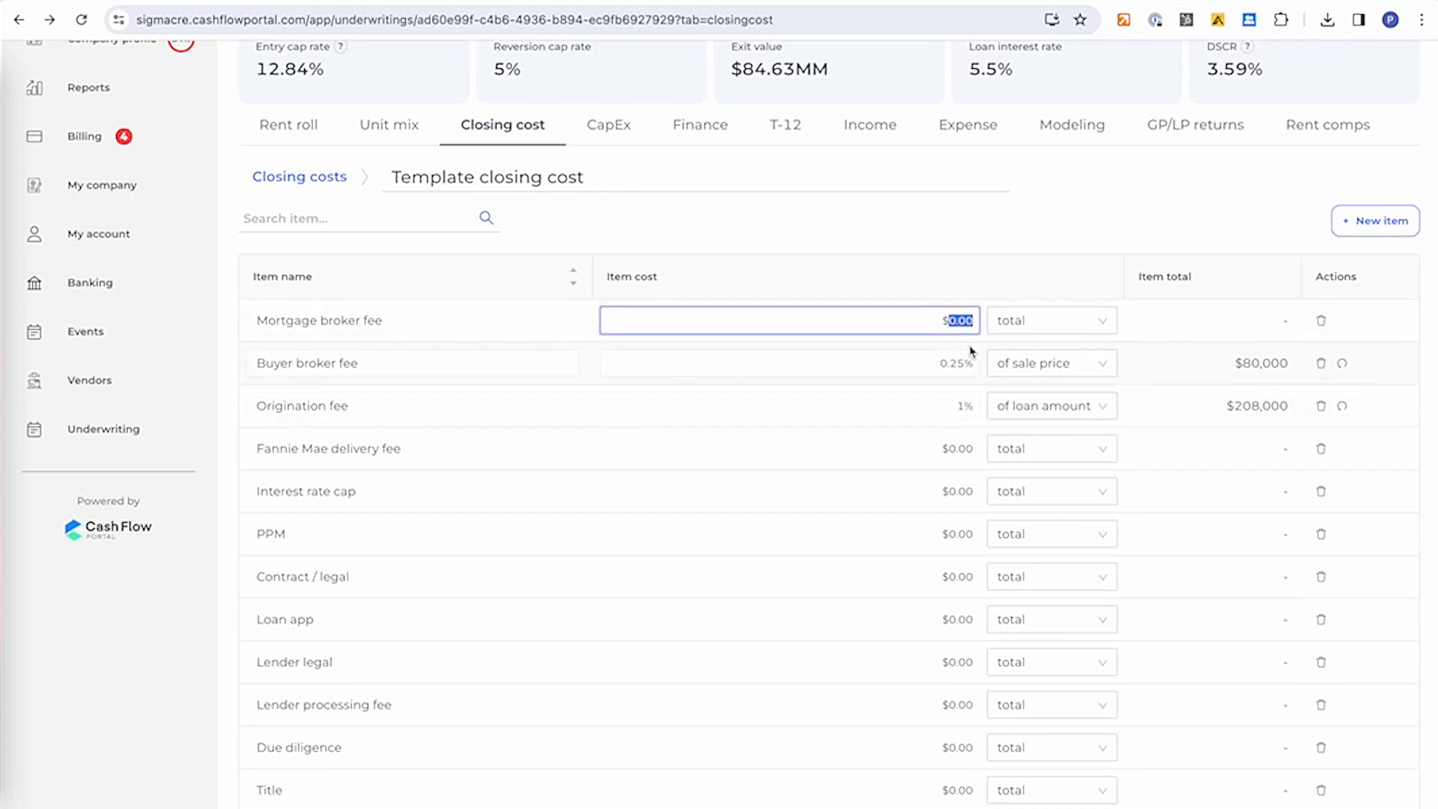
text(50000)
key(Return)
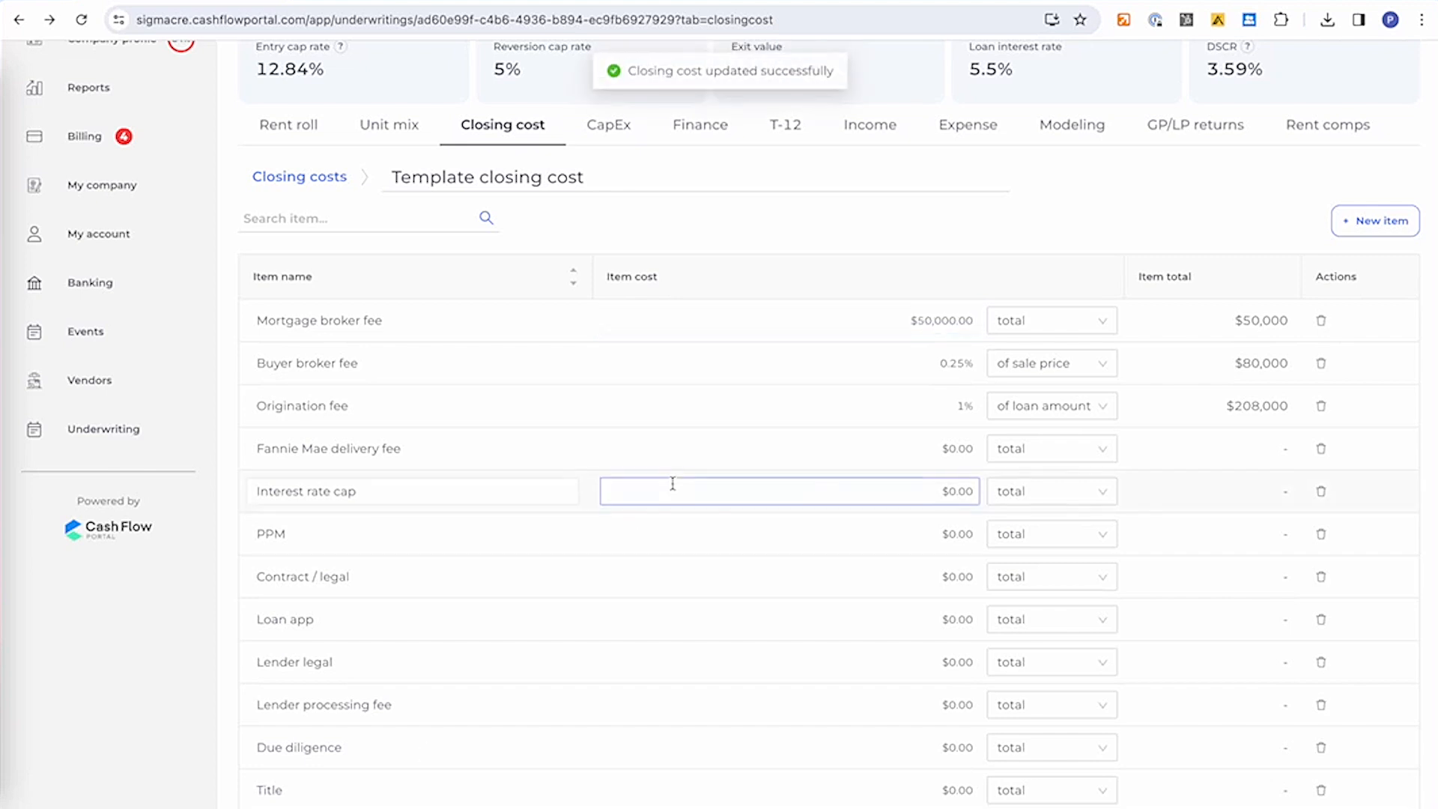
scroll(673, 484, up, 1)
scroll(672, 484, up, 4)
Step: In Template capital expenditure, enter interior upgrades at $7,000 per unit for 100 units
click(609, 479)
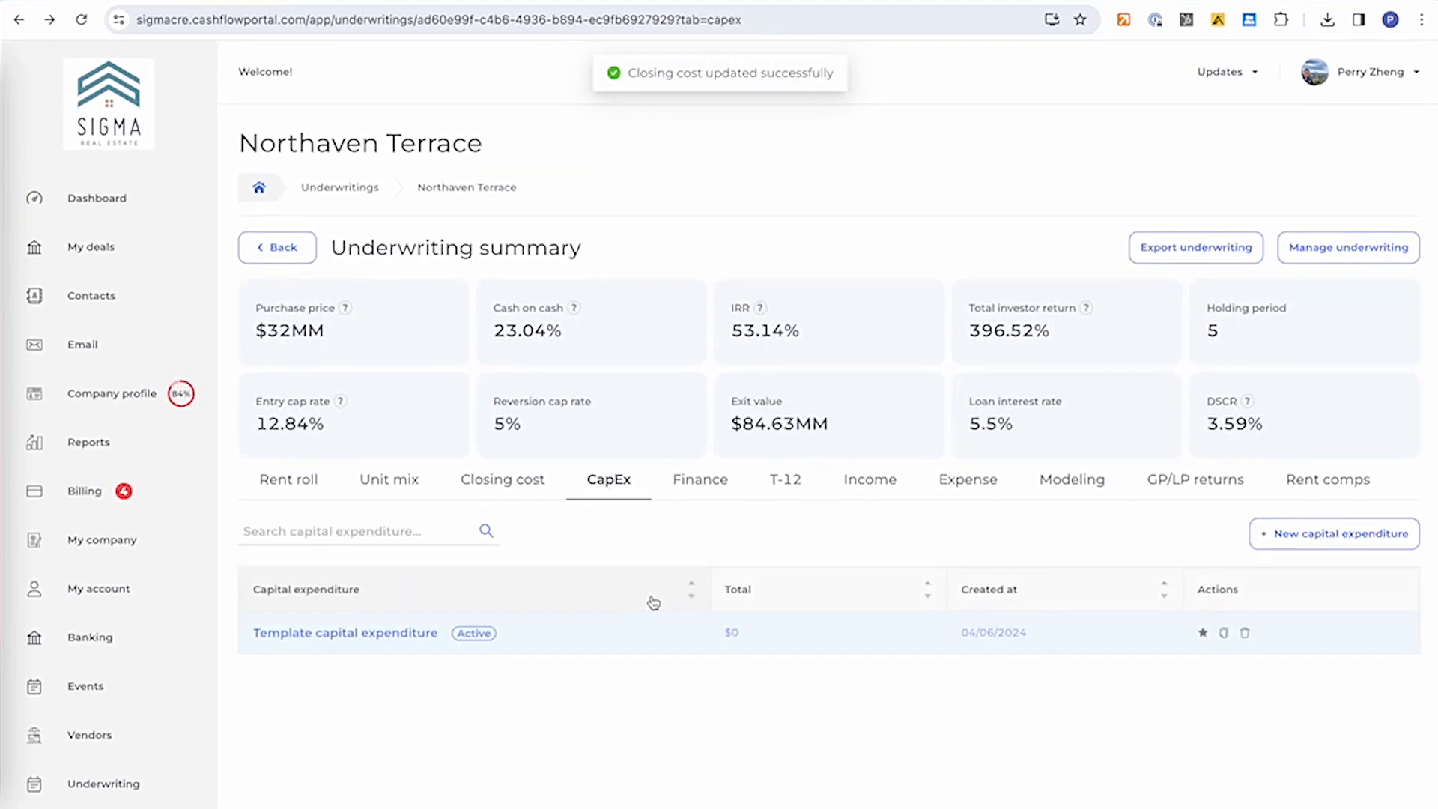
click(379, 634)
scroll(546, 613, down, 5)
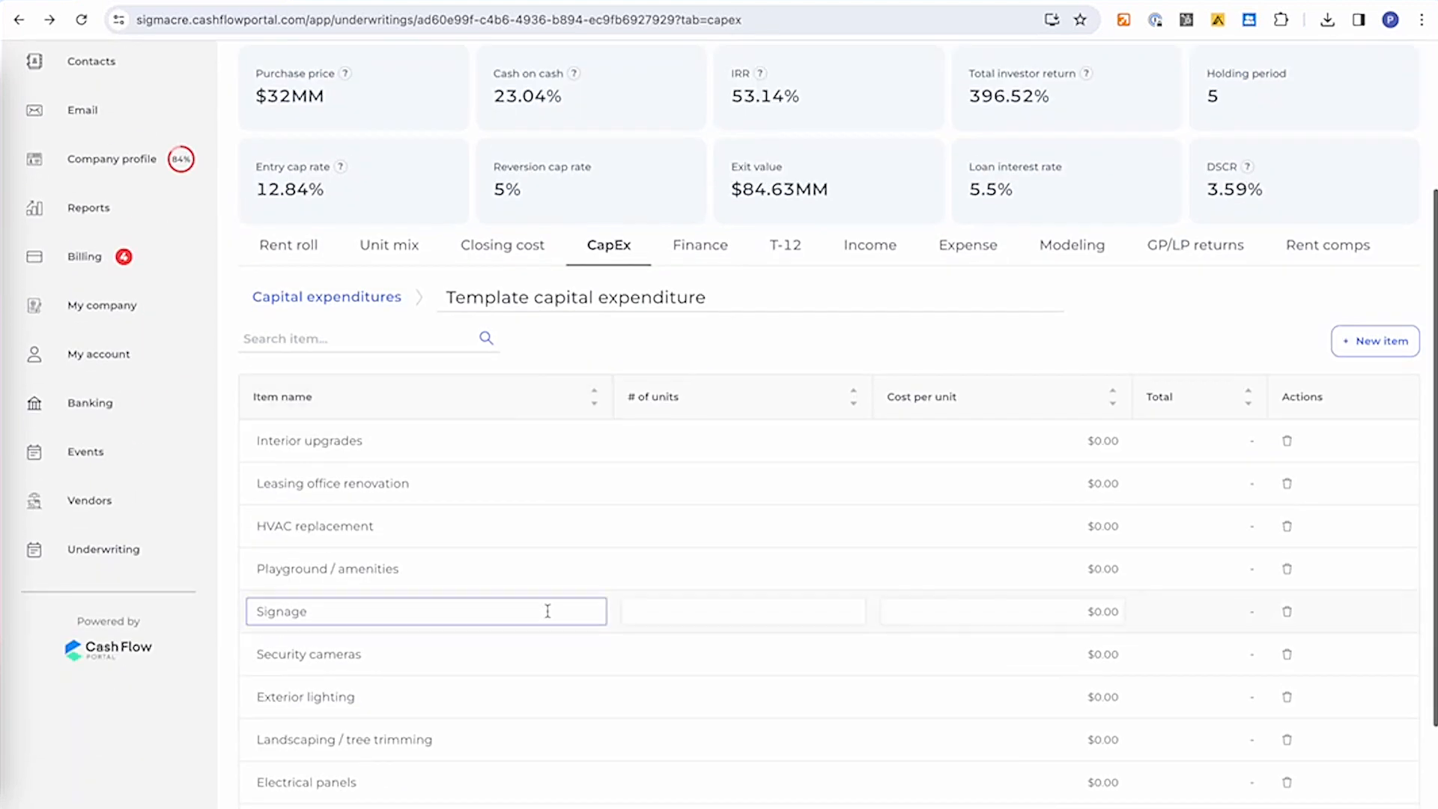
click(1015, 216)
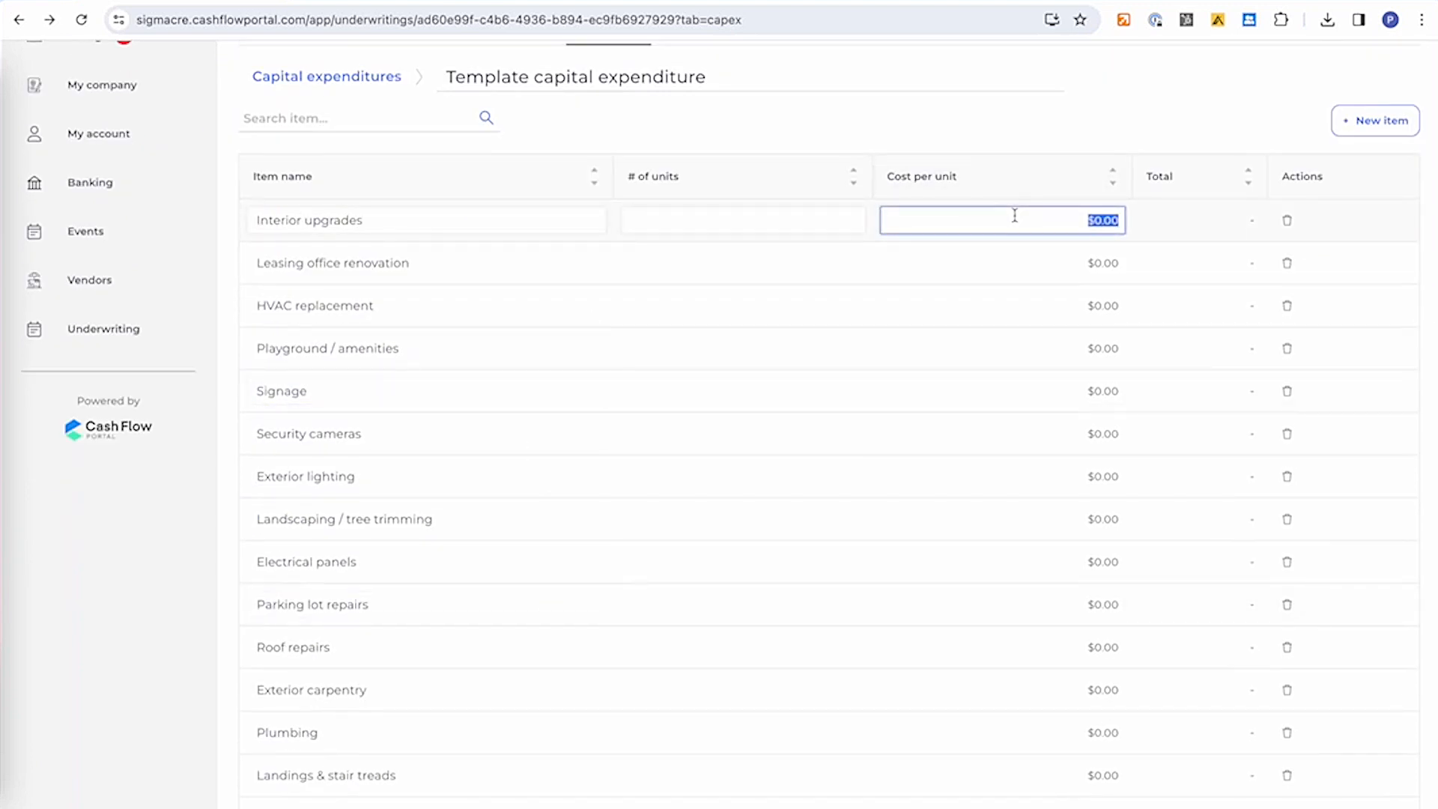
text(7000)
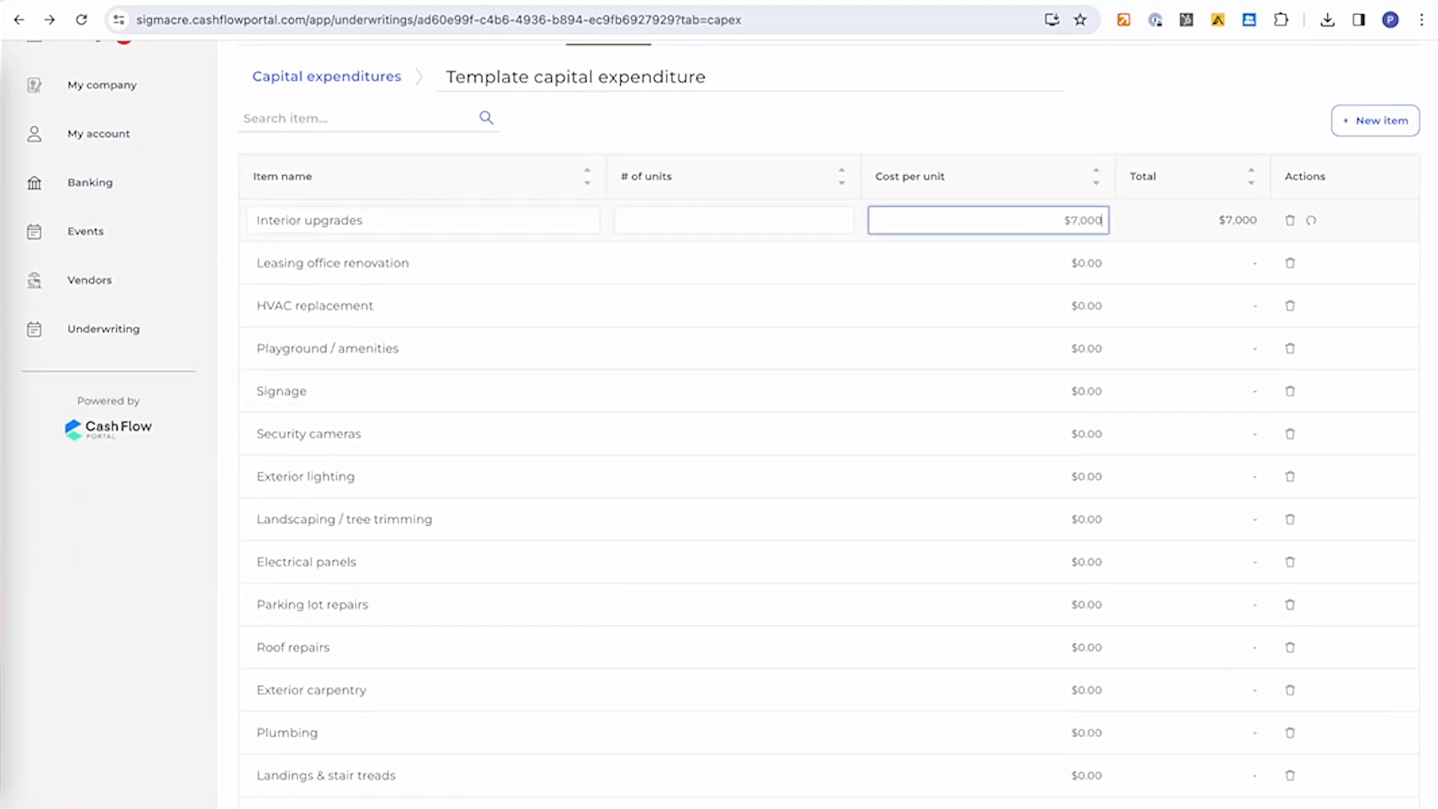
click(787, 229)
text(100)
Step: Budget $50,000 for leasing office renovation and $25,000 for landscaping, then save
click(881, 299)
click(973, 255)
text(50,000)
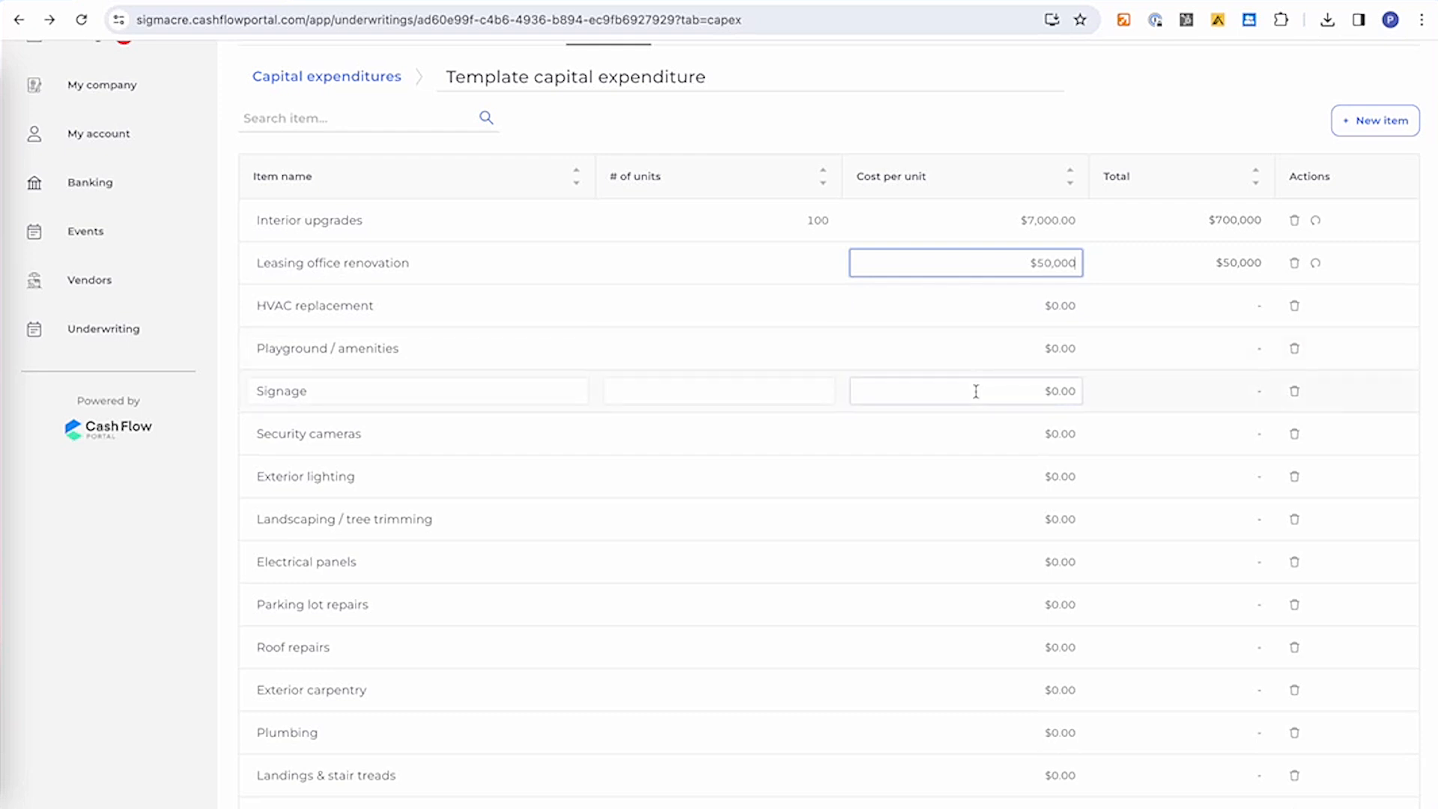
click(986, 517)
text(25000)
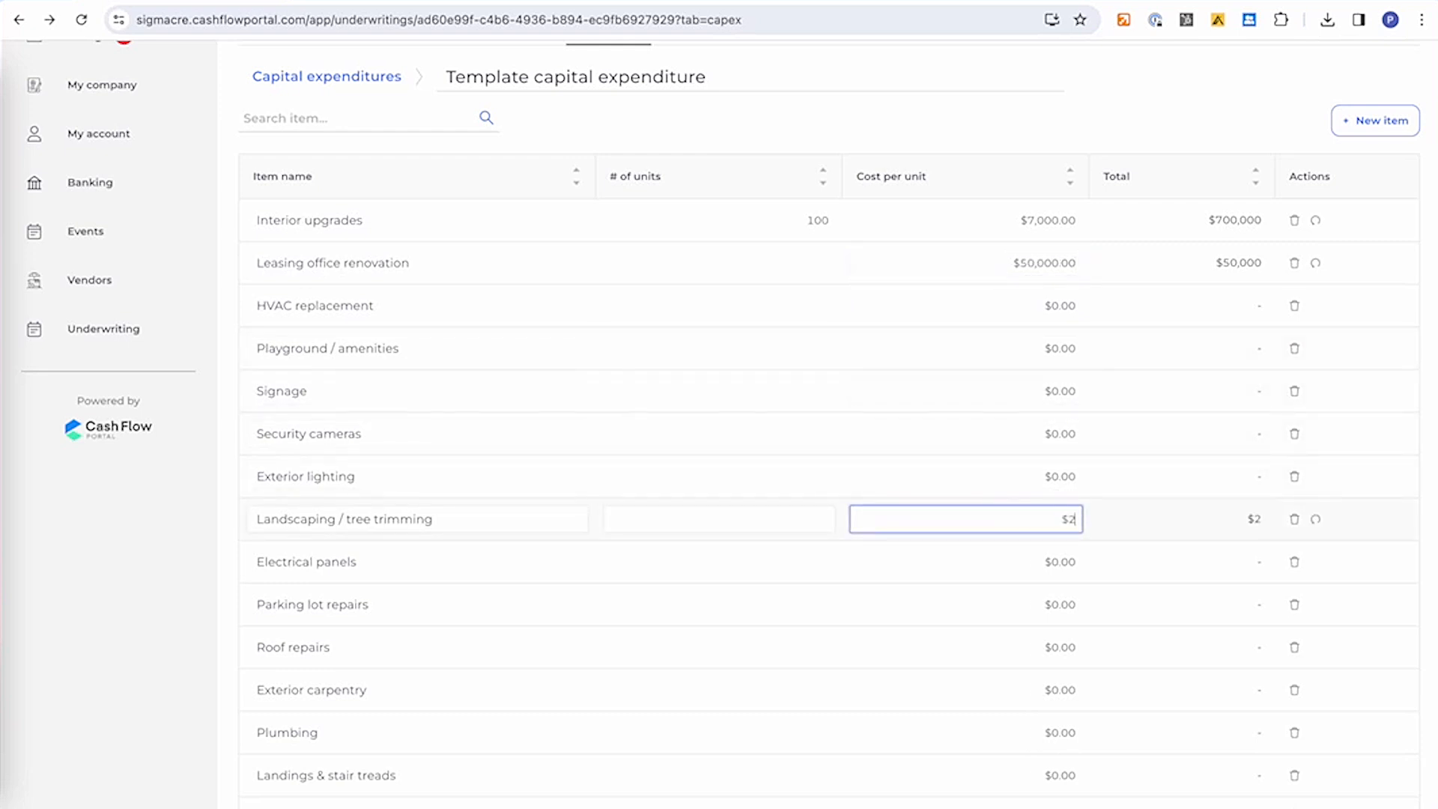
click(316, 808)
Step: Raise interior upgrades to 150 units, bringing total CapEx to $1,125,000
scroll(689, 688, down, 3)
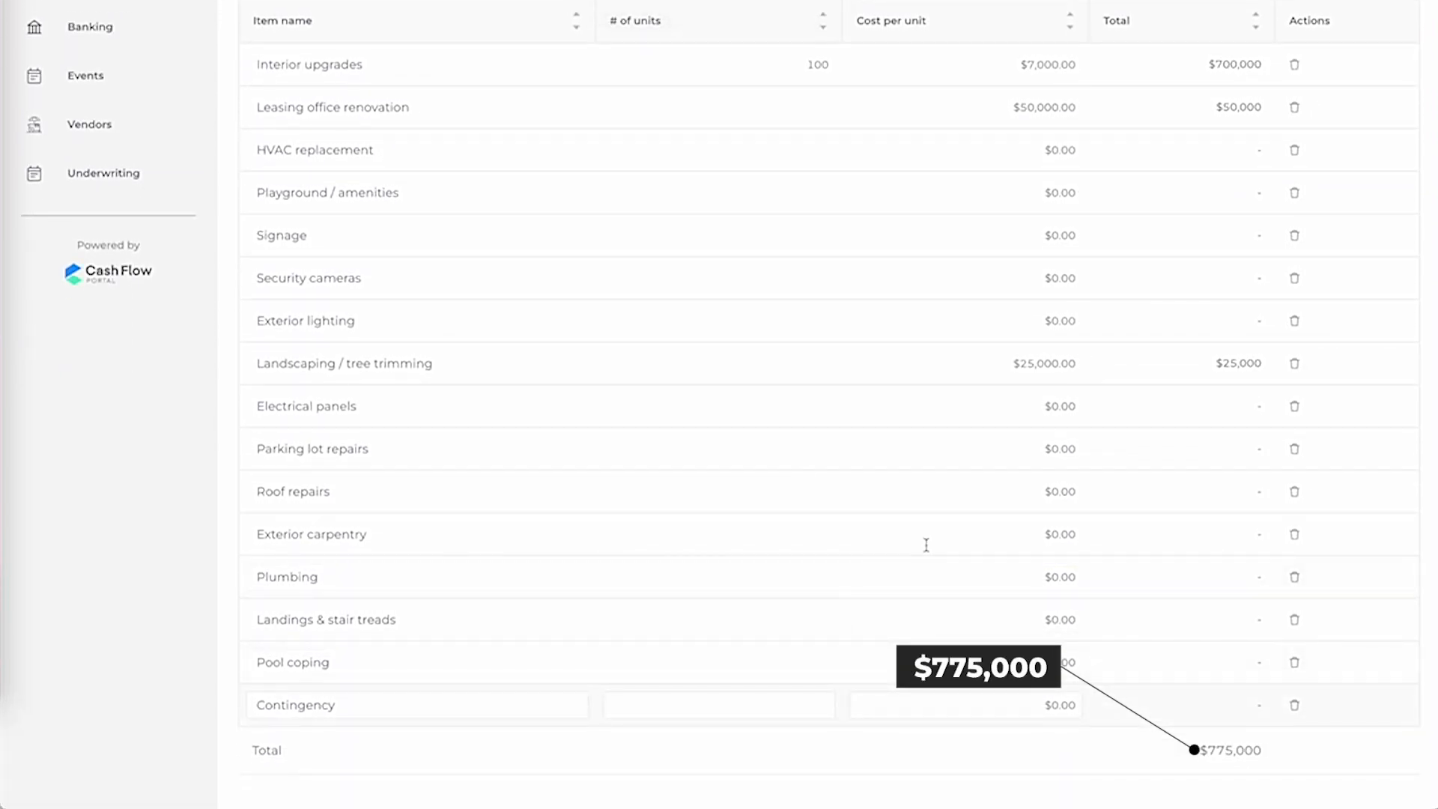
scroll(764, 448, up, 5)
click(771, 431)
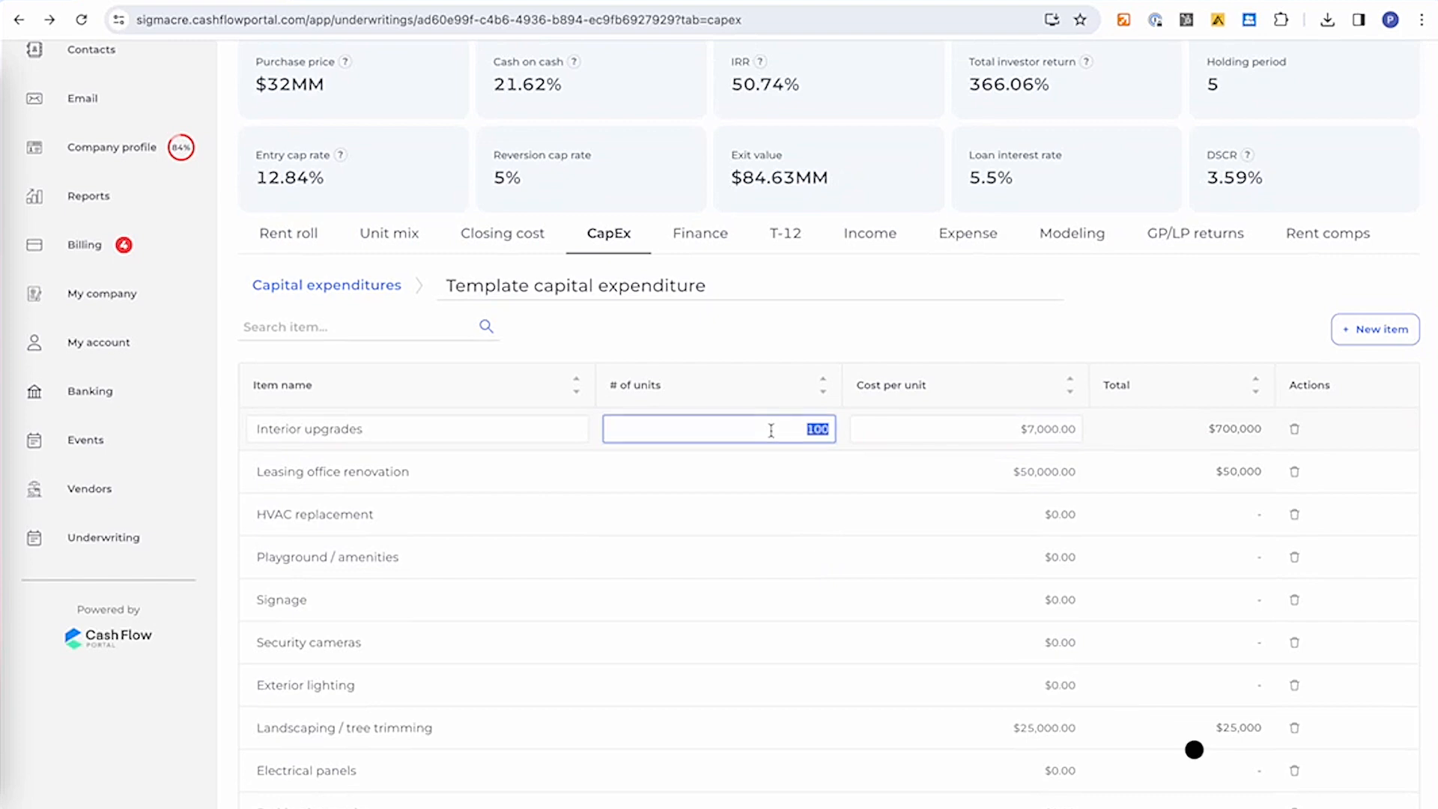
text(150)
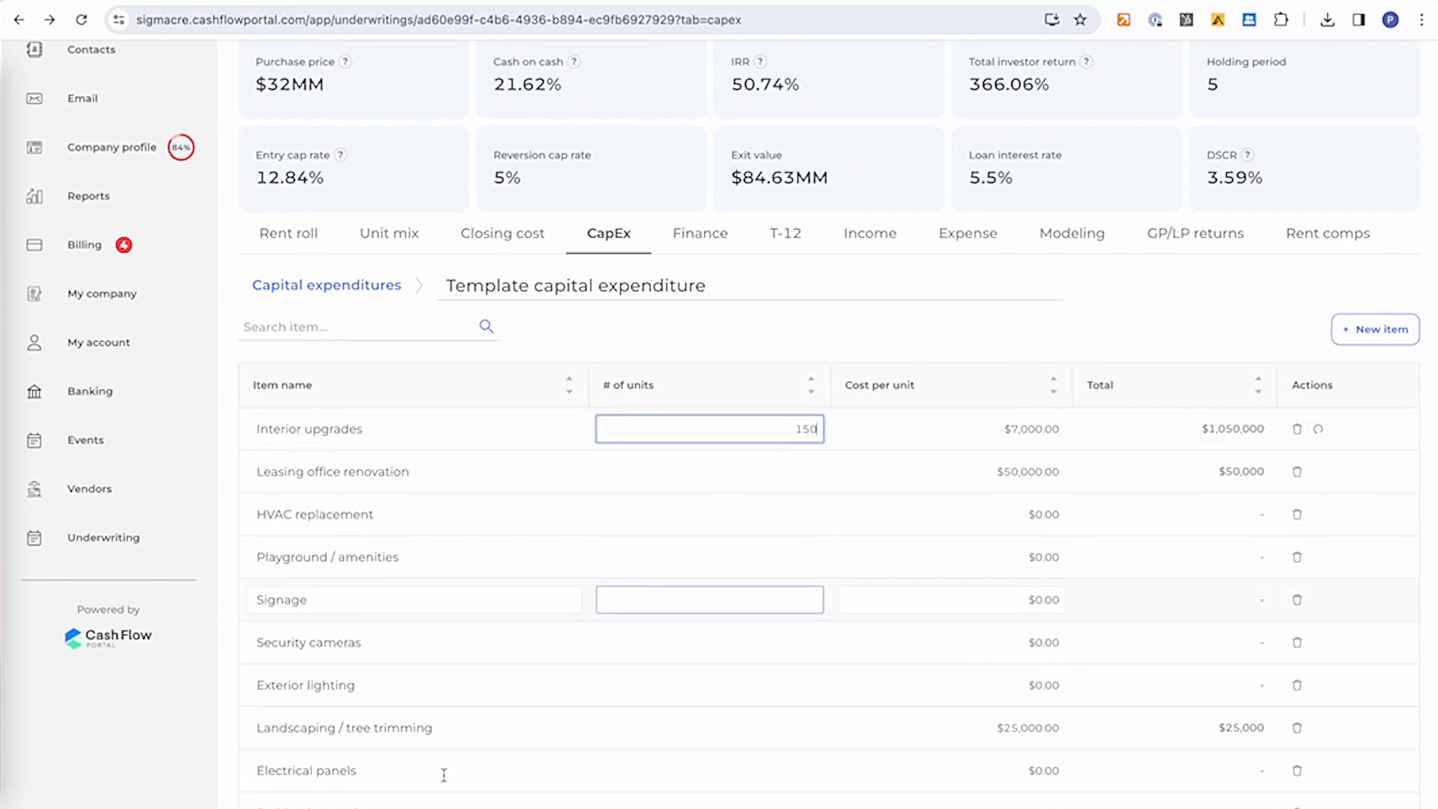
key(Return)
scroll(886, 626, down, 5)
scroll(742, 558, up, 7)
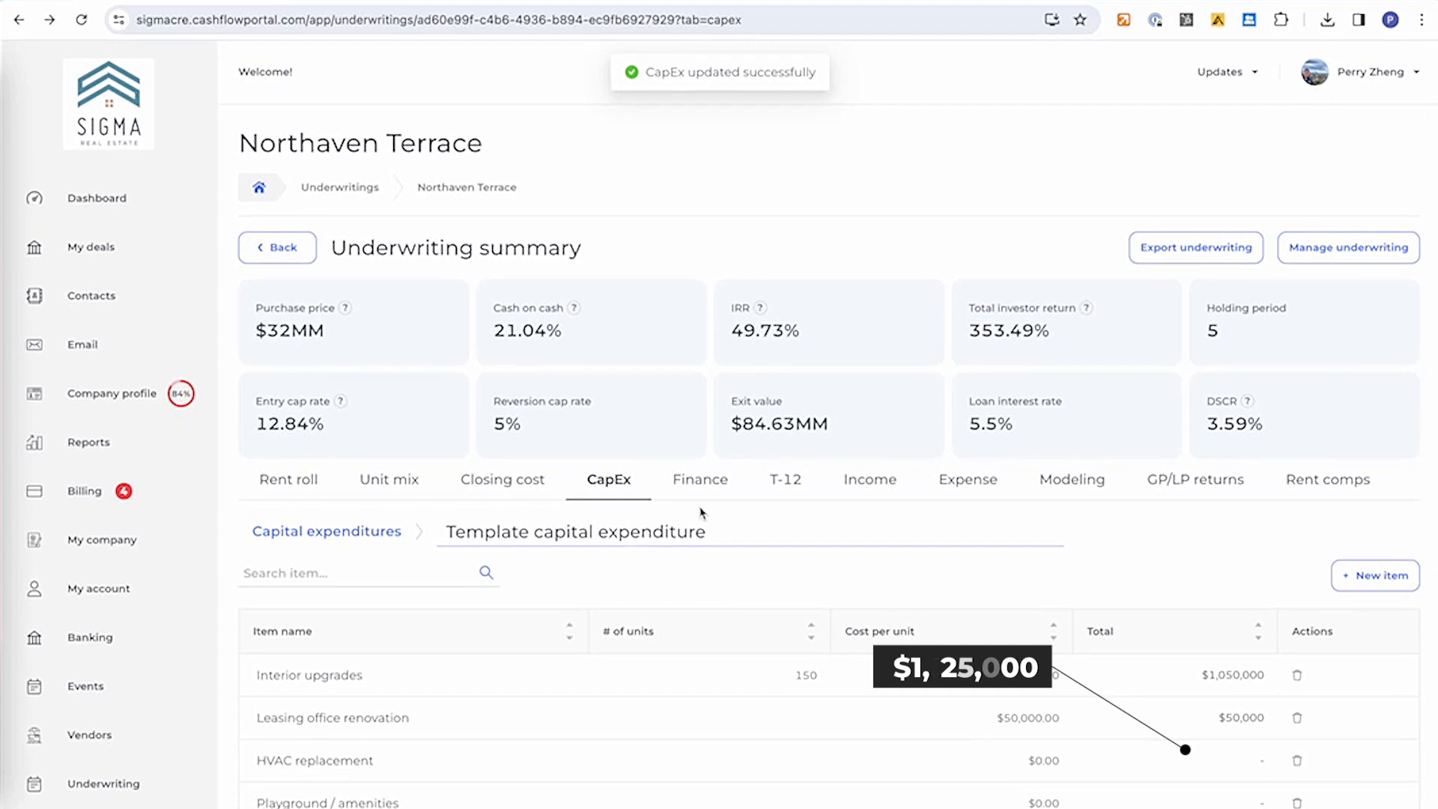
click(700, 479)
Step: In Template finance, set financed rehab $500,000, unfinanced rehab $625,000 and interest rate 5.75%
click(332, 633)
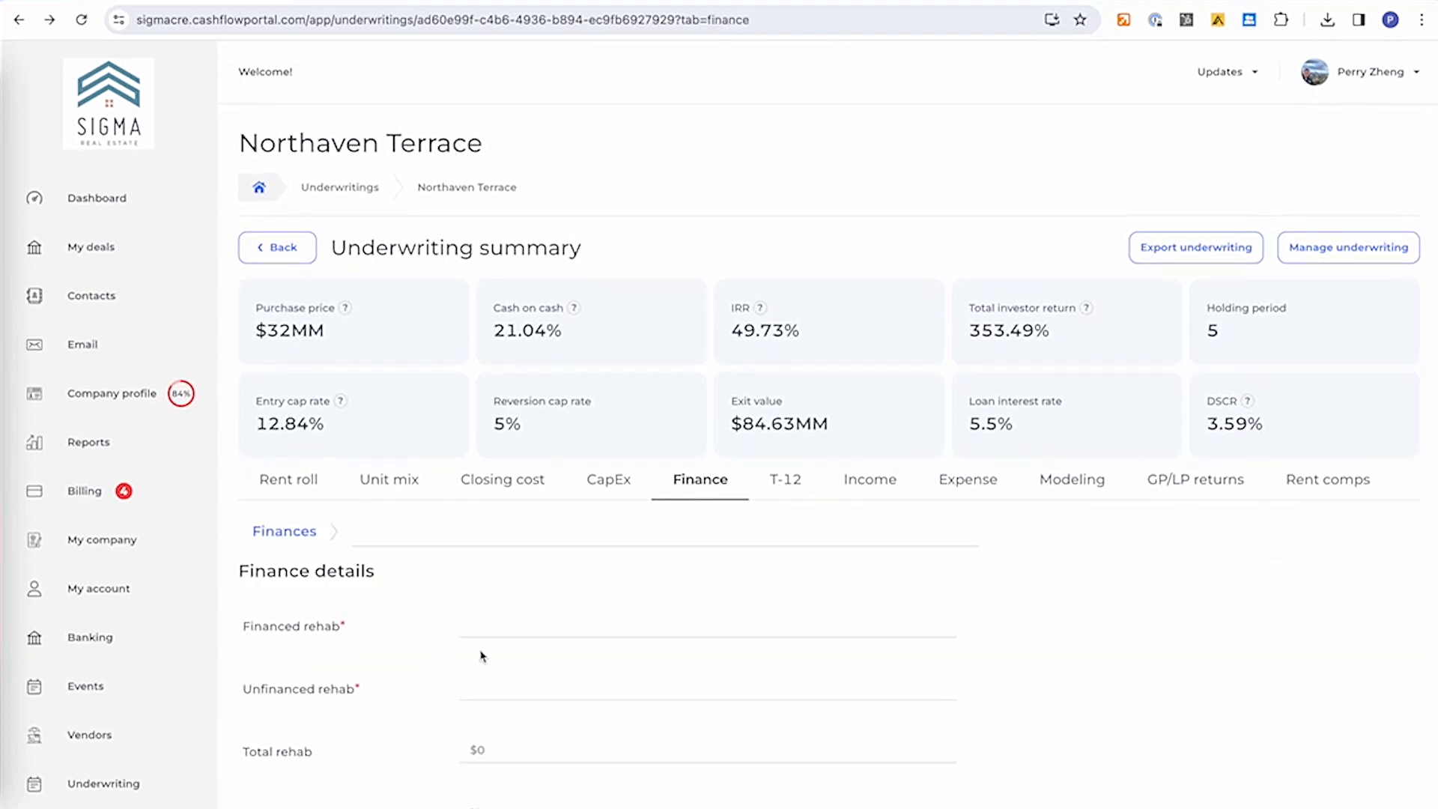
scroll(517, 419, down, 3)
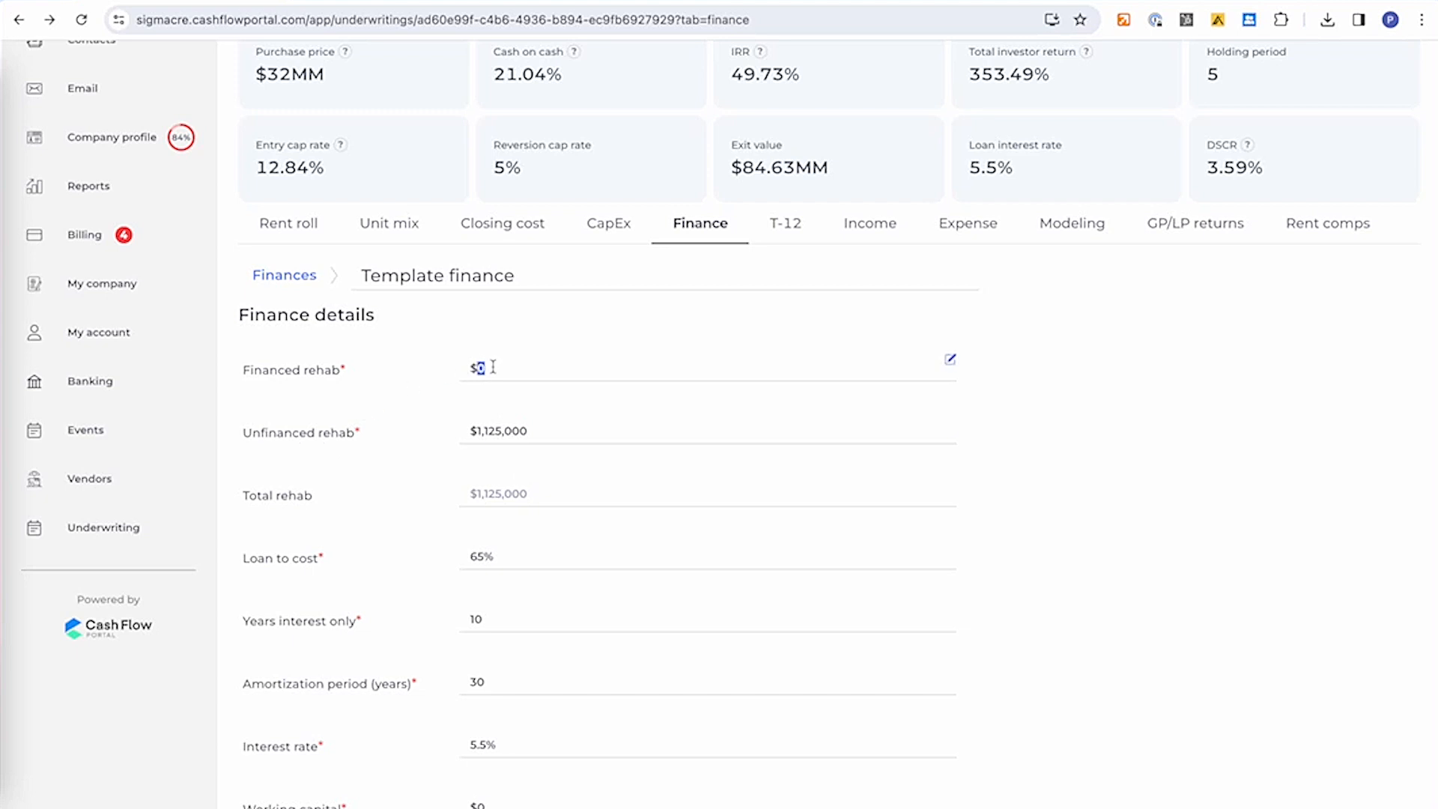
text(500,000)
scroll(289, 415, down, 3)
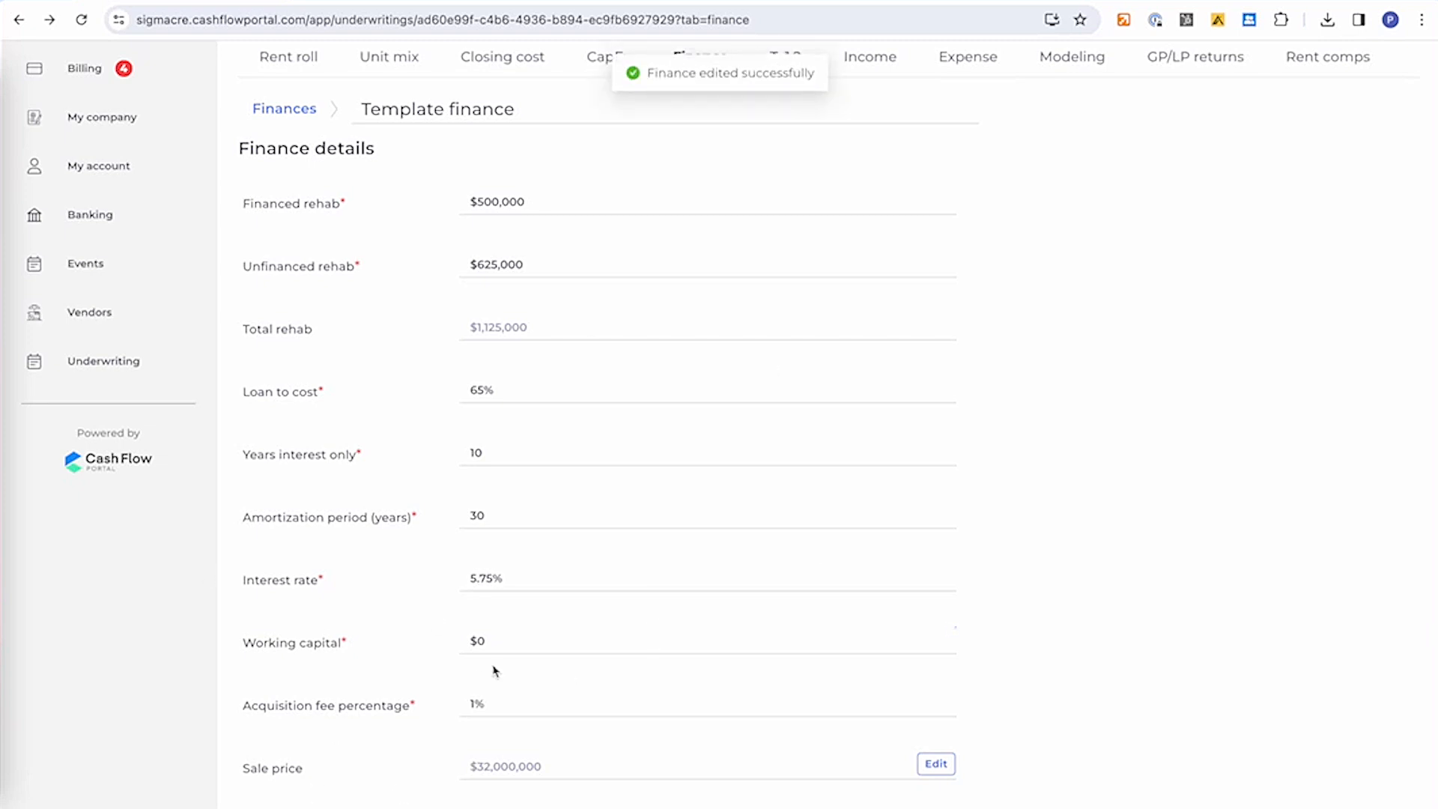
scroll(551, 487, up, 6)
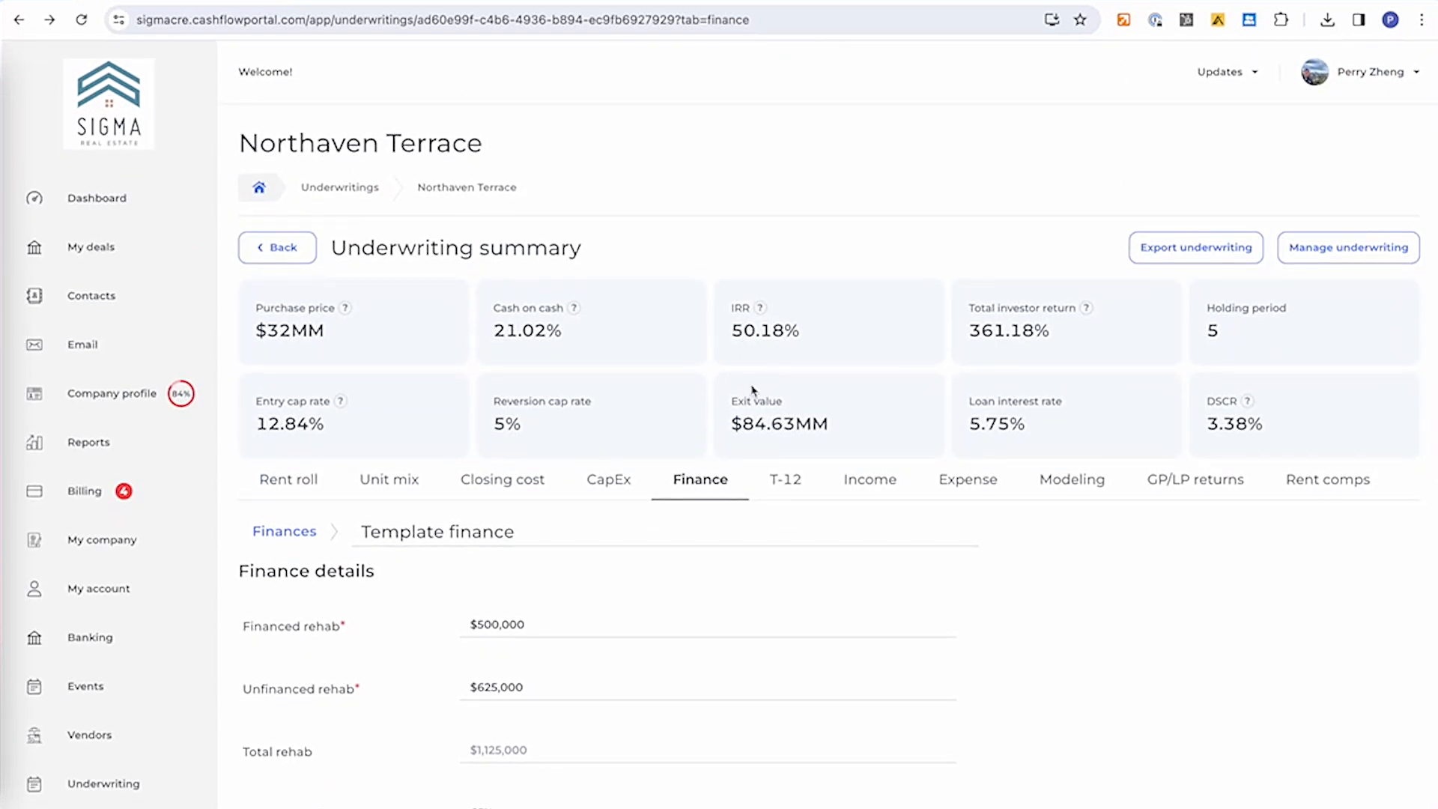
scroll(723, 524, down, 4)
scroll(761, 457, up, 3)
Step: Open Template modeling and check the Year 1 Total income figure
click(788, 403)
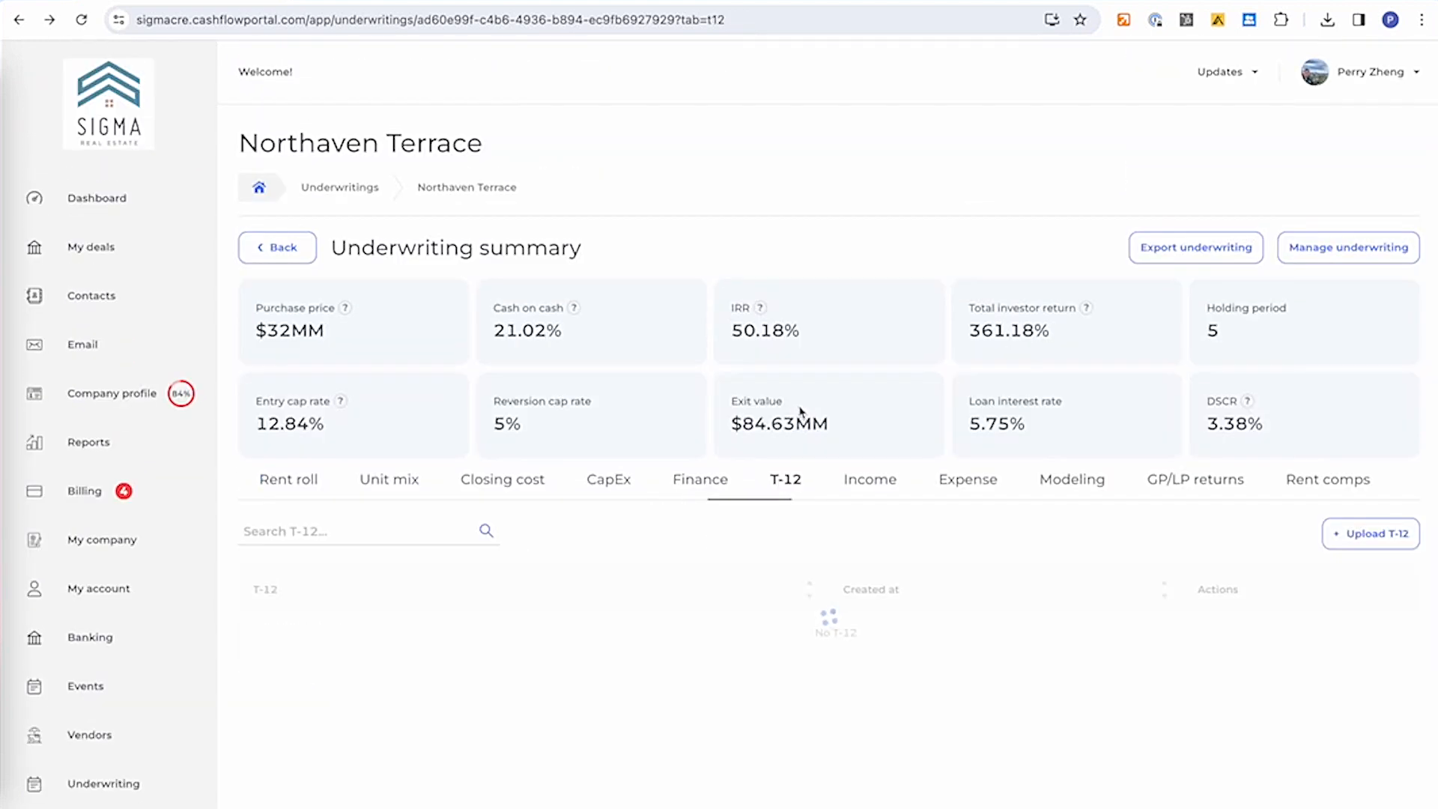
click(862, 480)
click(1043, 486)
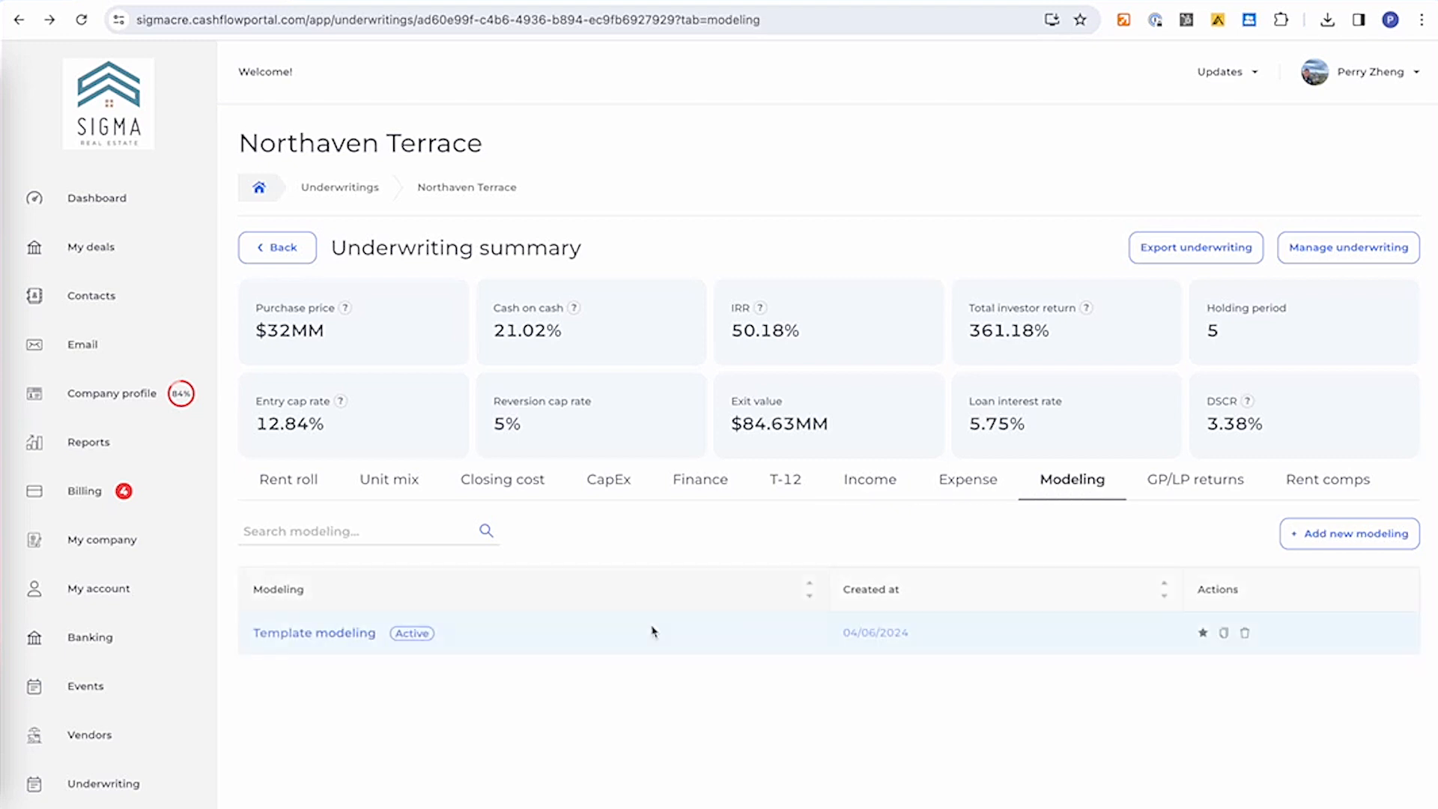
click(311, 635)
scroll(488, 584, down, 3)
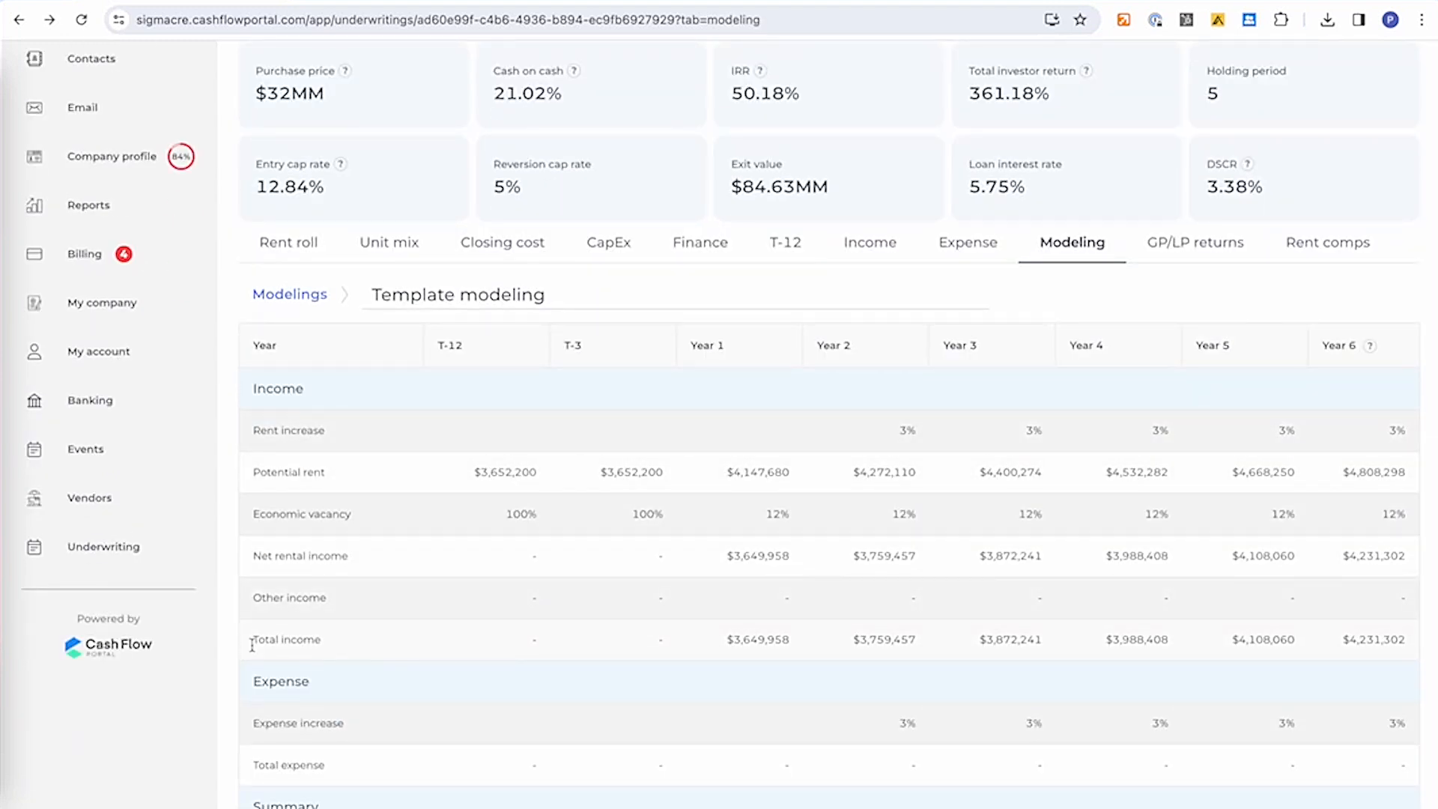
drag(252, 644, 346, 647)
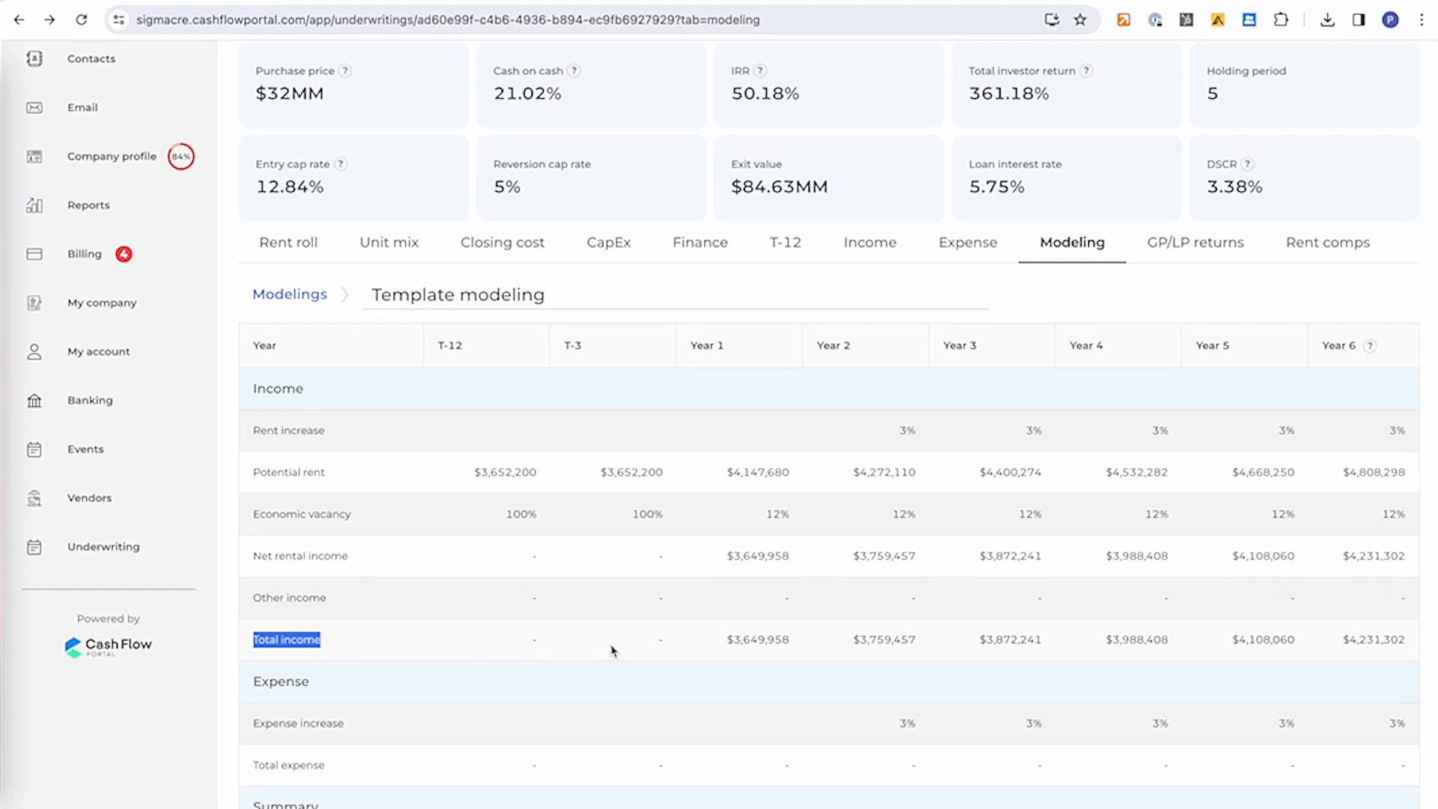
drag(728, 643, 821, 651)
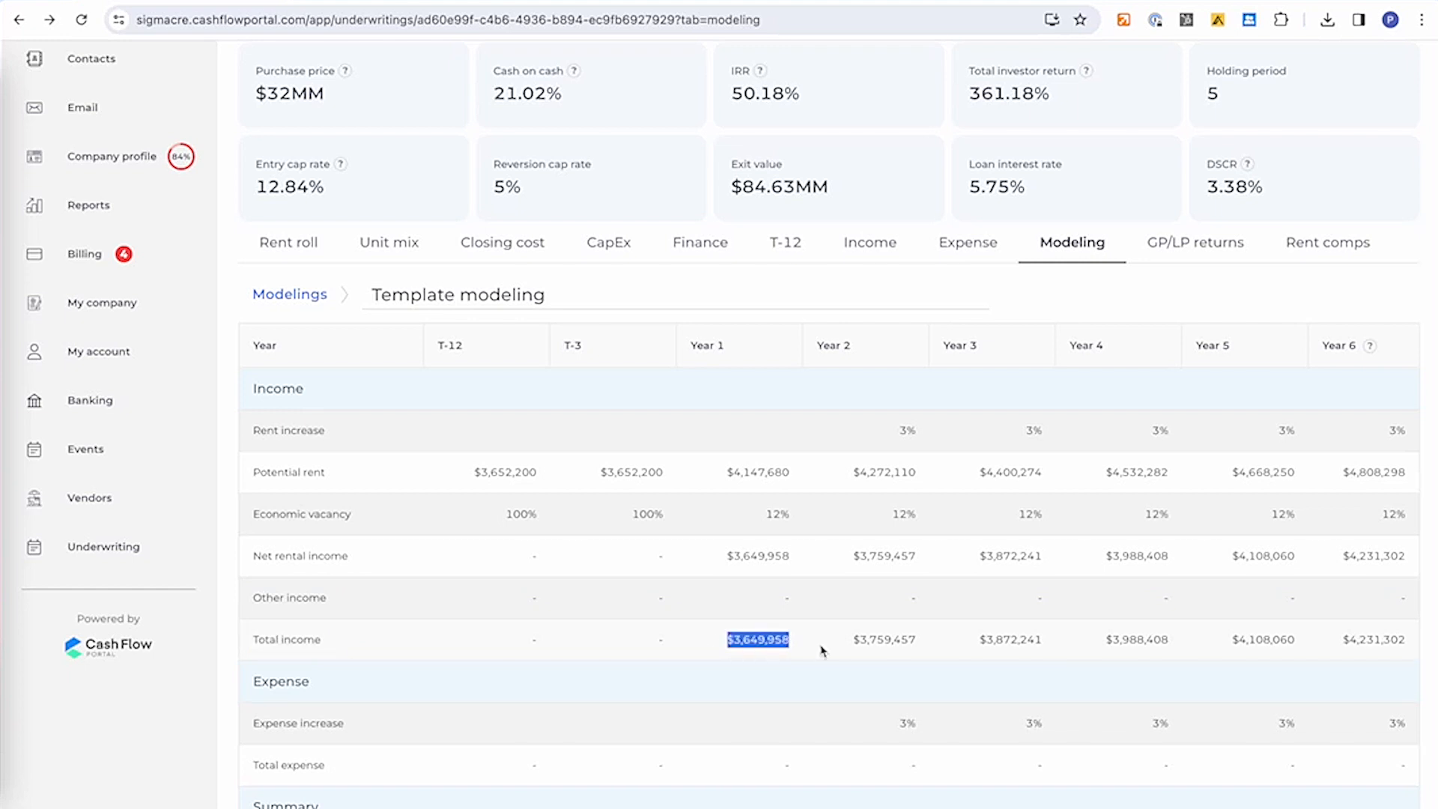
Step: Review the Template income projection, then the expense and empty T-12 sections
click(870, 239)
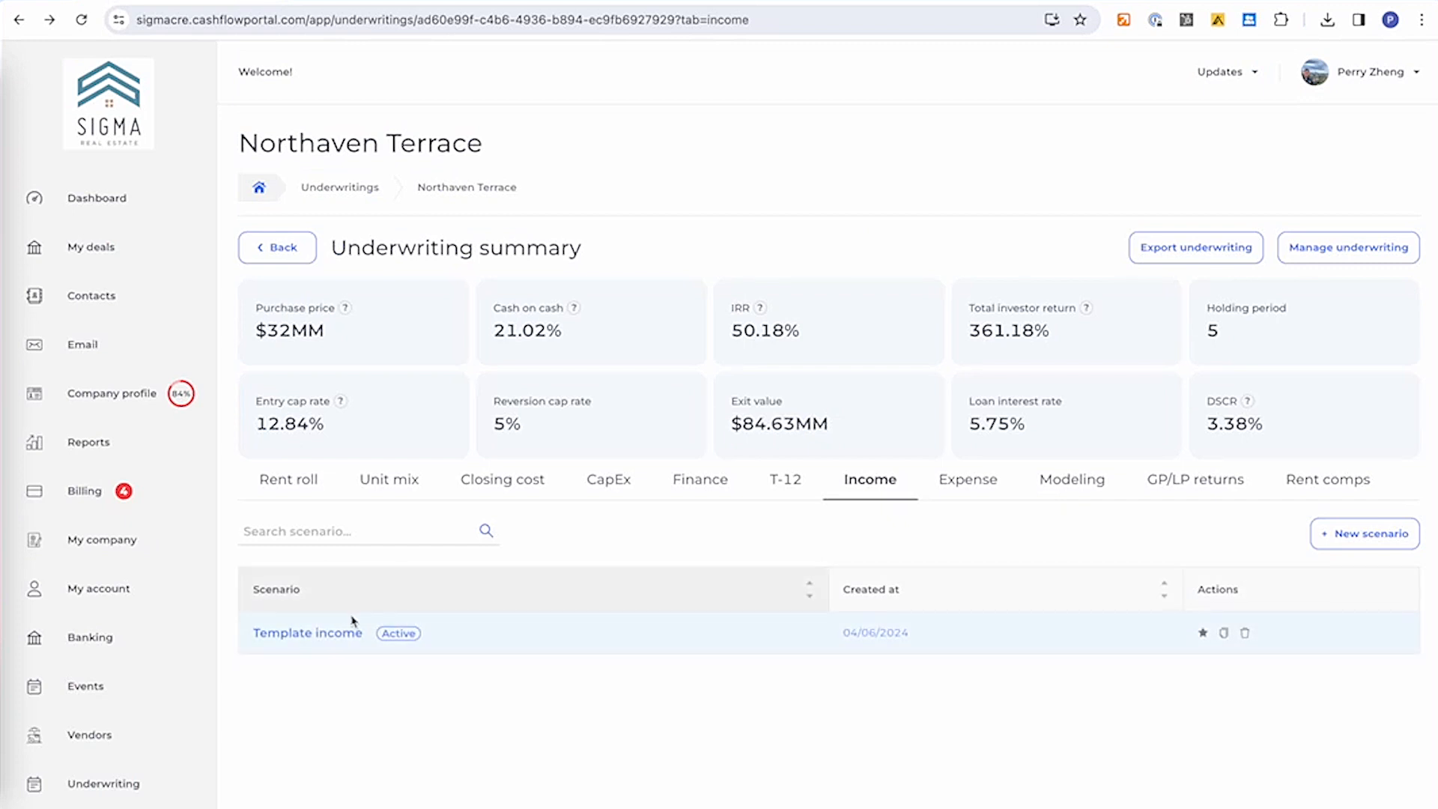
scroll(600, 674, down, 4)
click(851, 425)
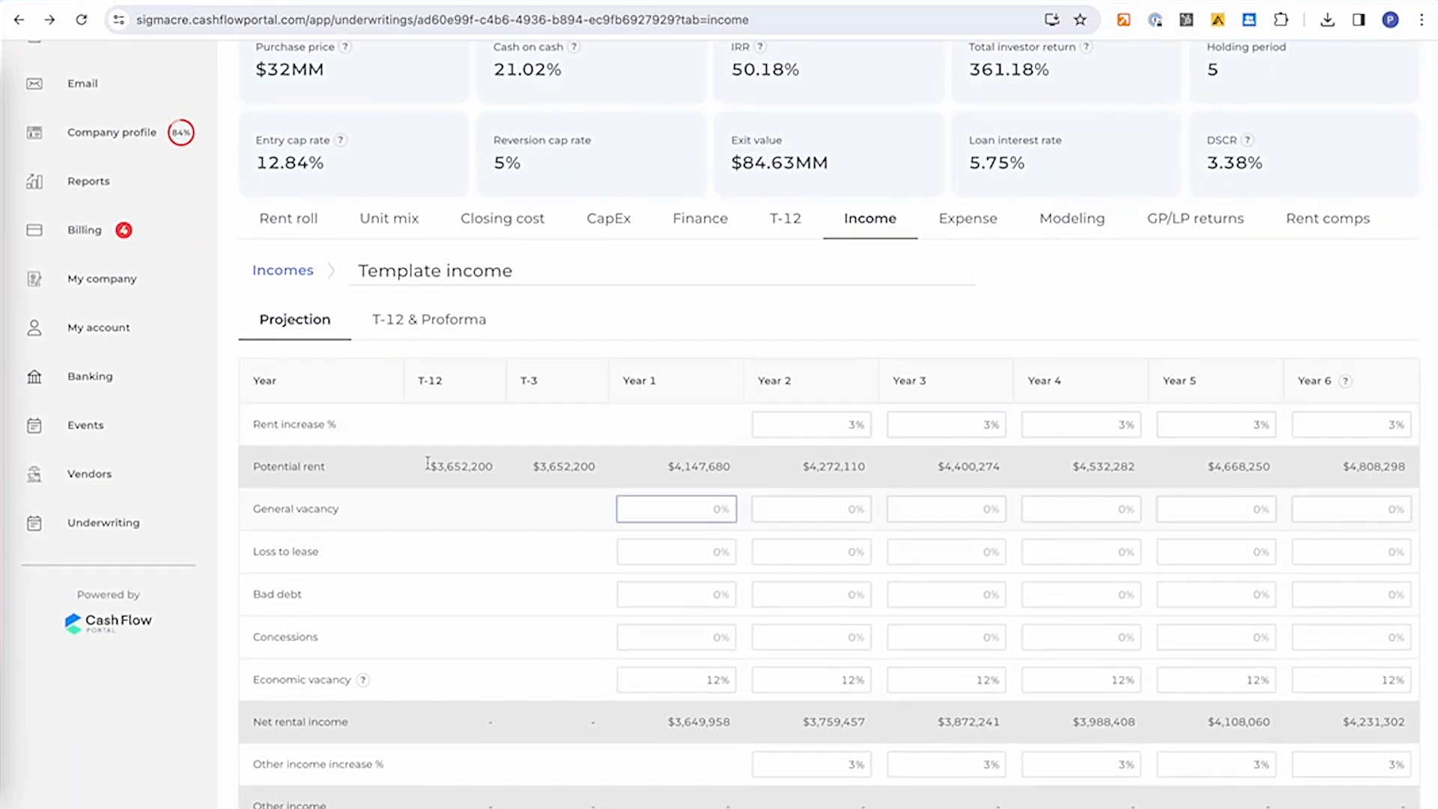
click(947, 230)
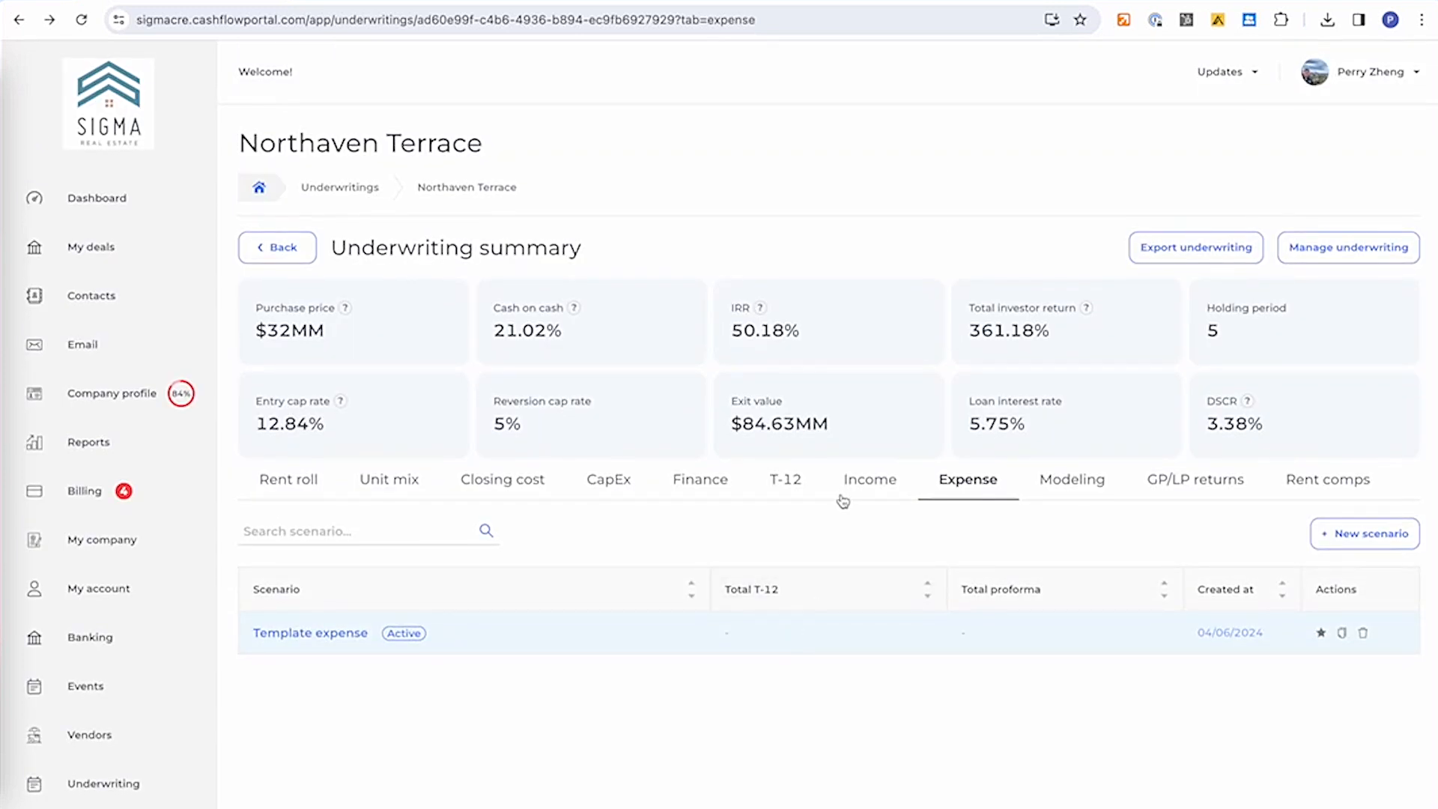
click(793, 482)
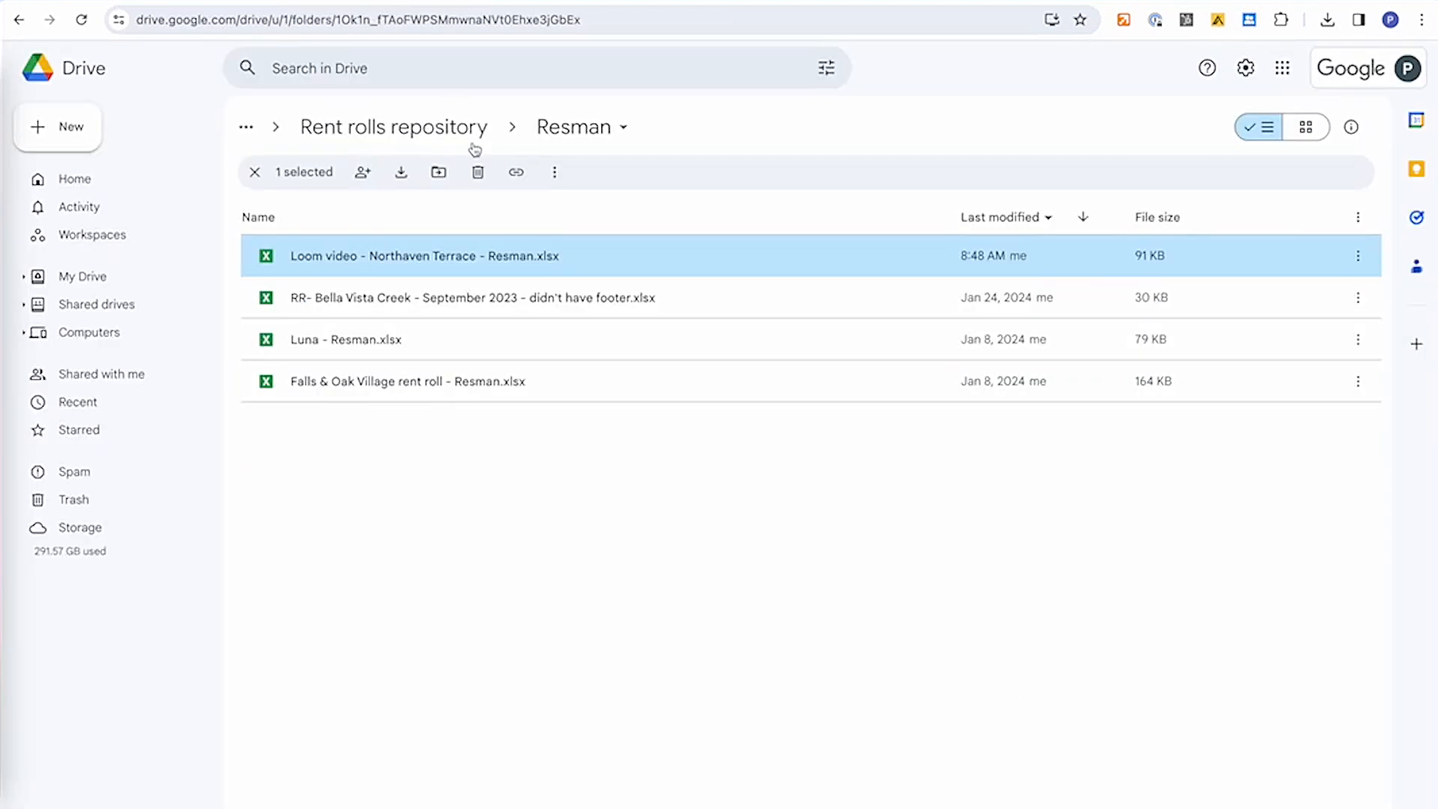
Step: In T12 repository > Resman, rename the file to 'Loom video - Northaven Terrace T12 - ResMan.xlsx'
click(475, 144)
click(485, 127)
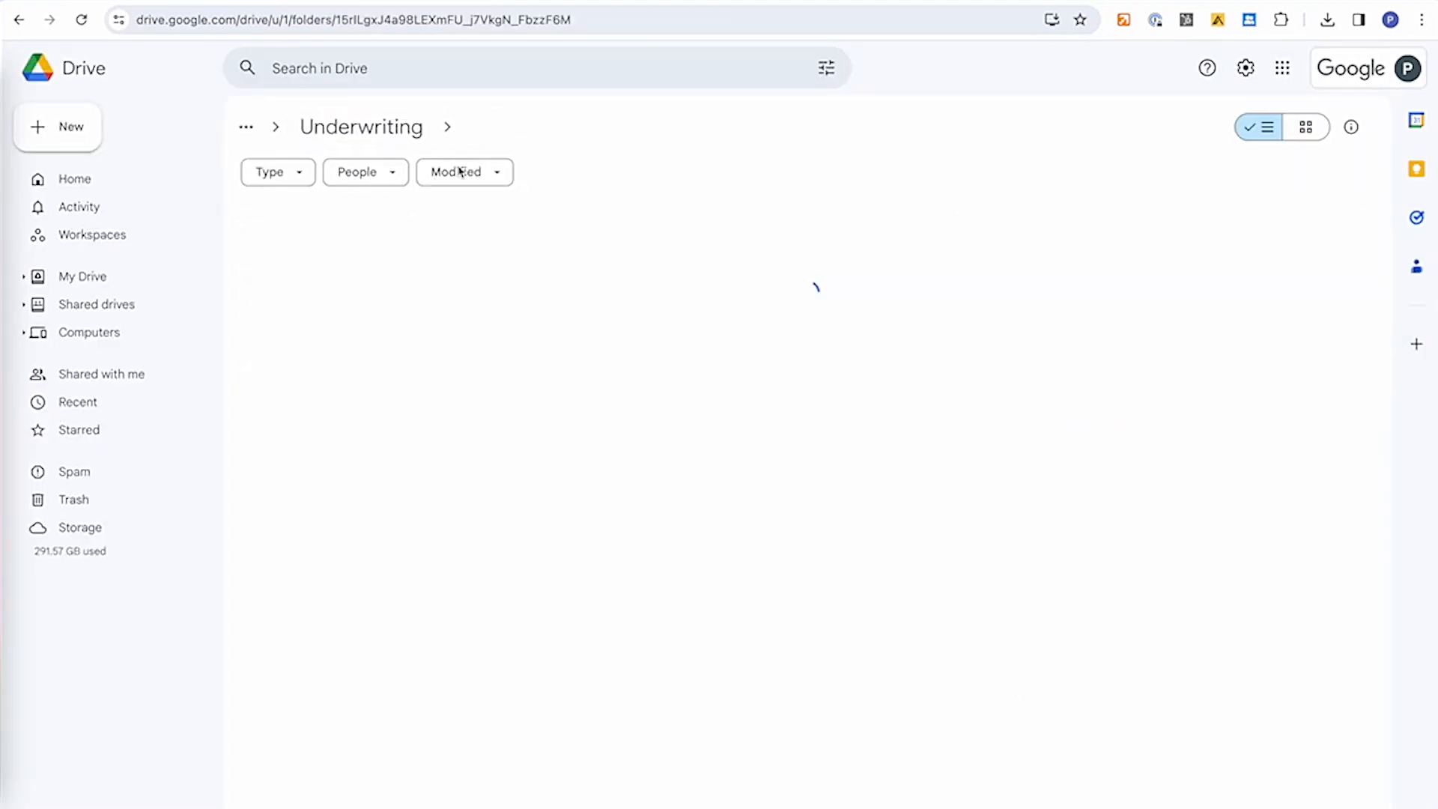
double_click(343, 301)
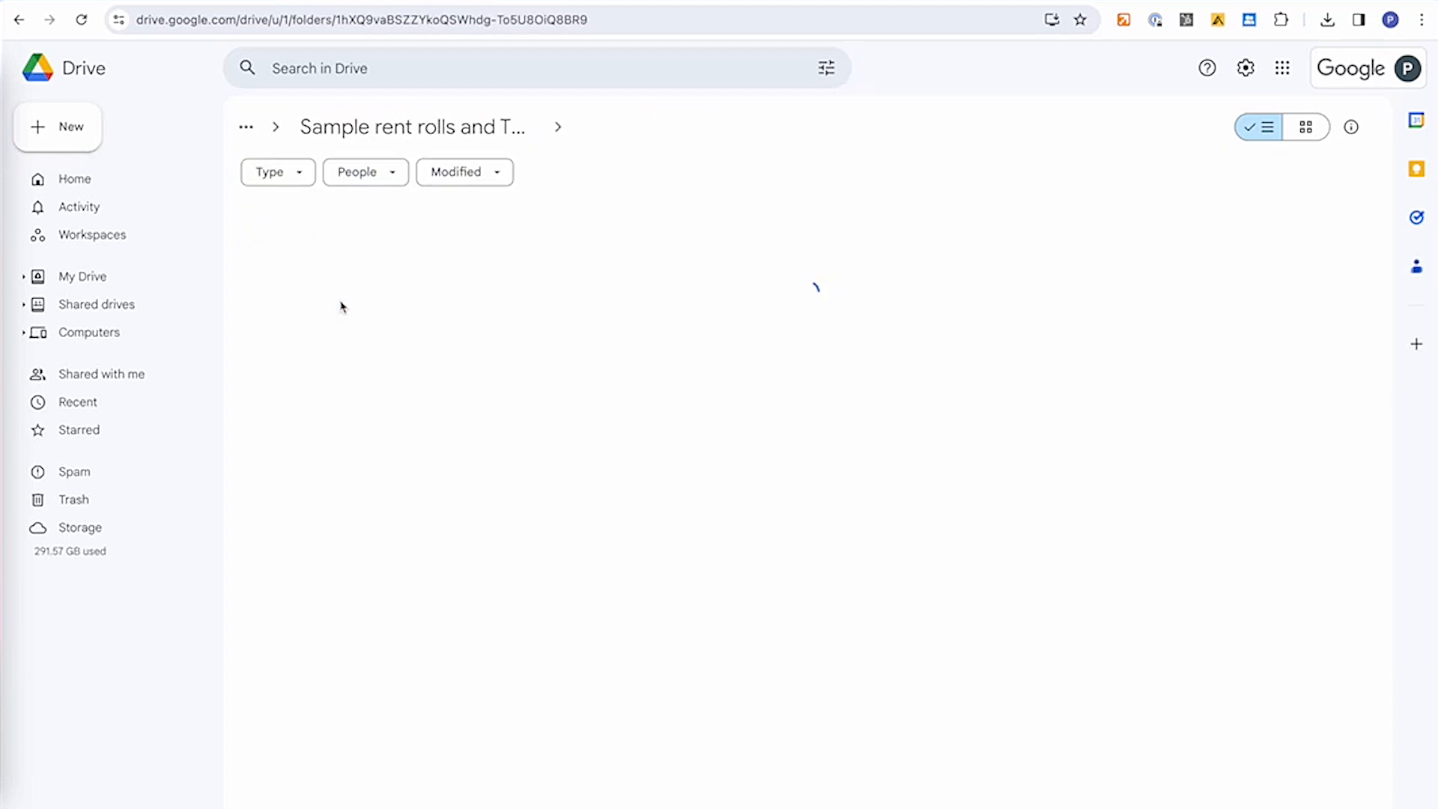
double_click(332, 309)
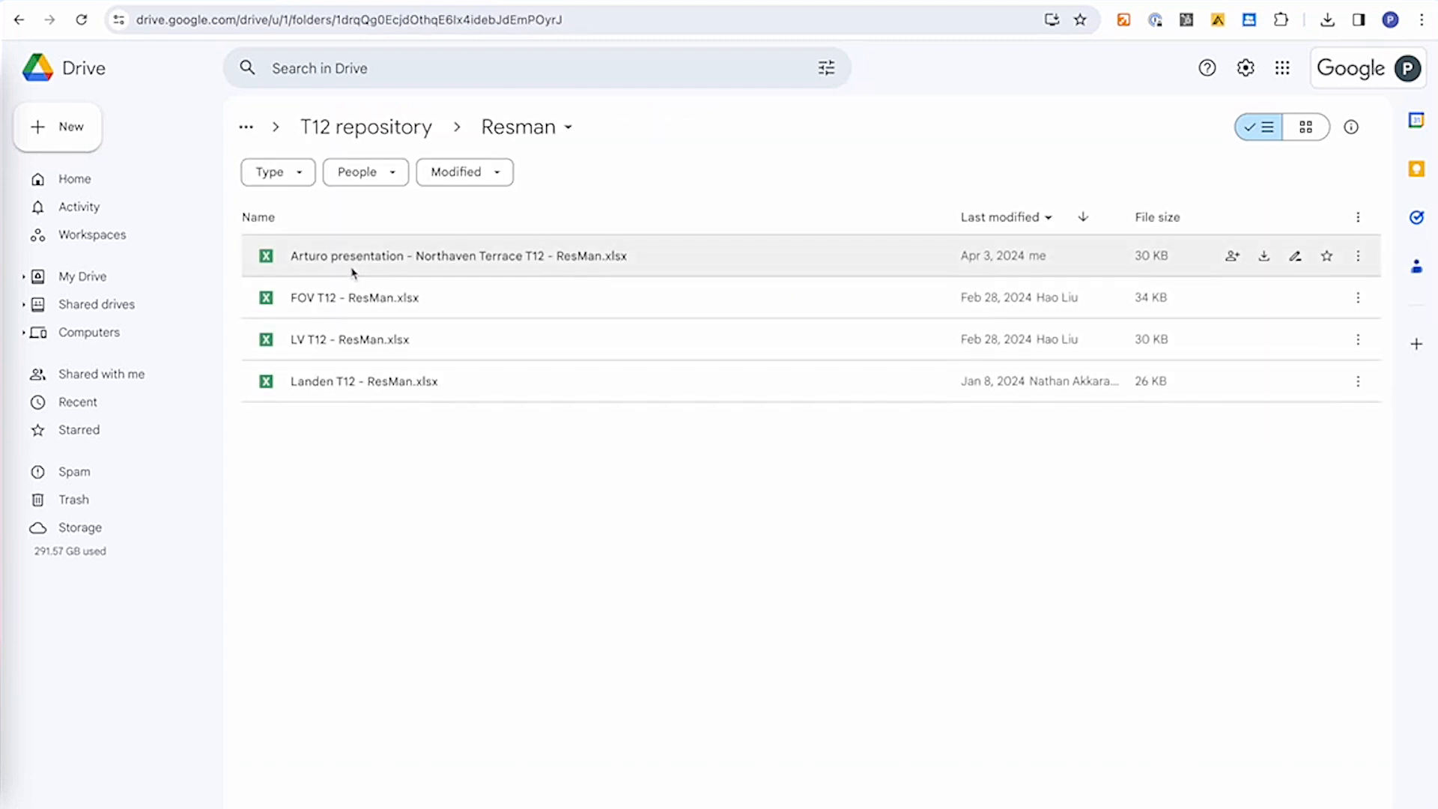
click(353, 262)
right_click(348, 267)
click(399, 357)
key(Left)
key(alt+shift+Right)
key(alt+shift+Right)
key(BackSpace)
text(Loom video)
key(Return)
Step: Download the renamed T12 workbook and return to the underwriting page
right_click(474, 257)
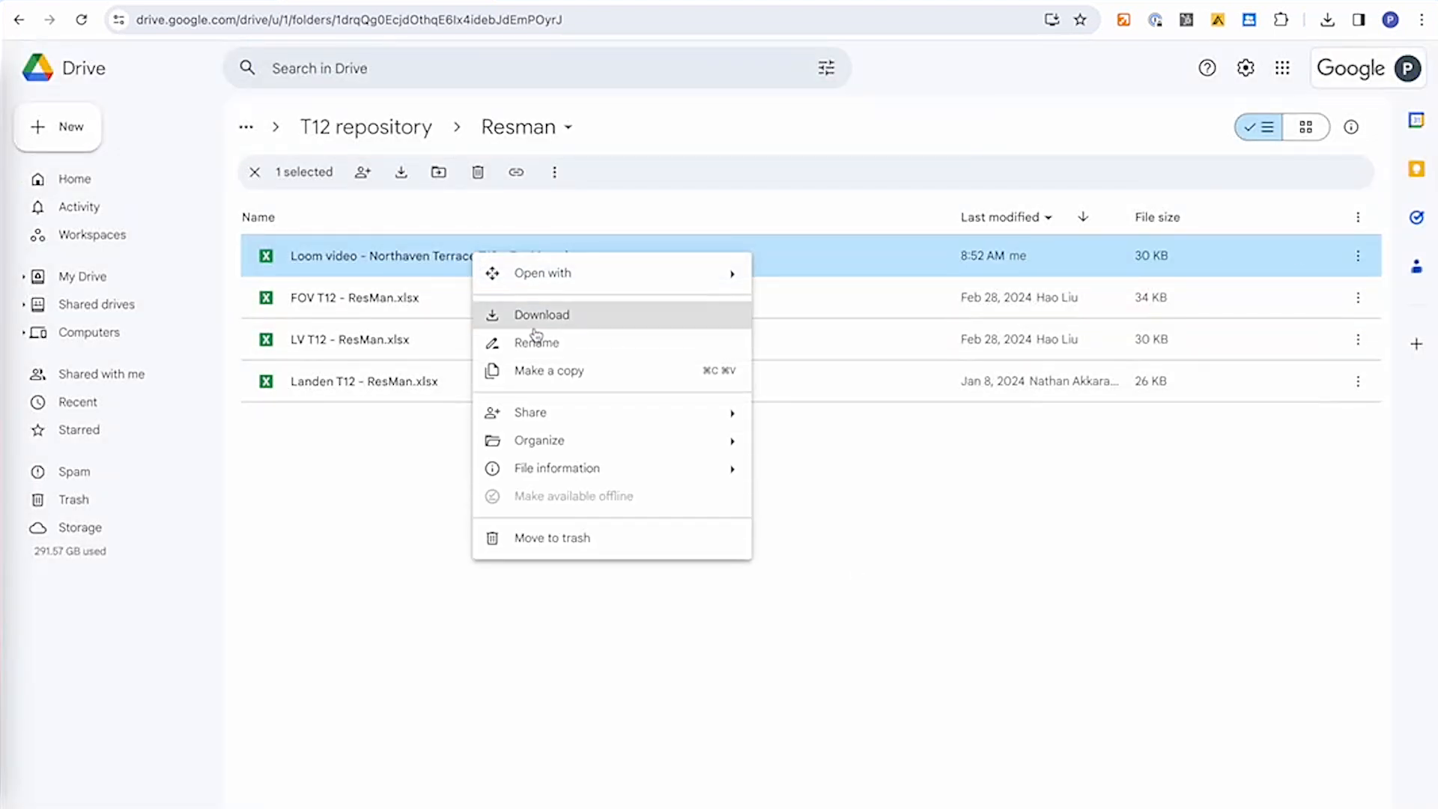
click(542, 323)
click(300, 1)
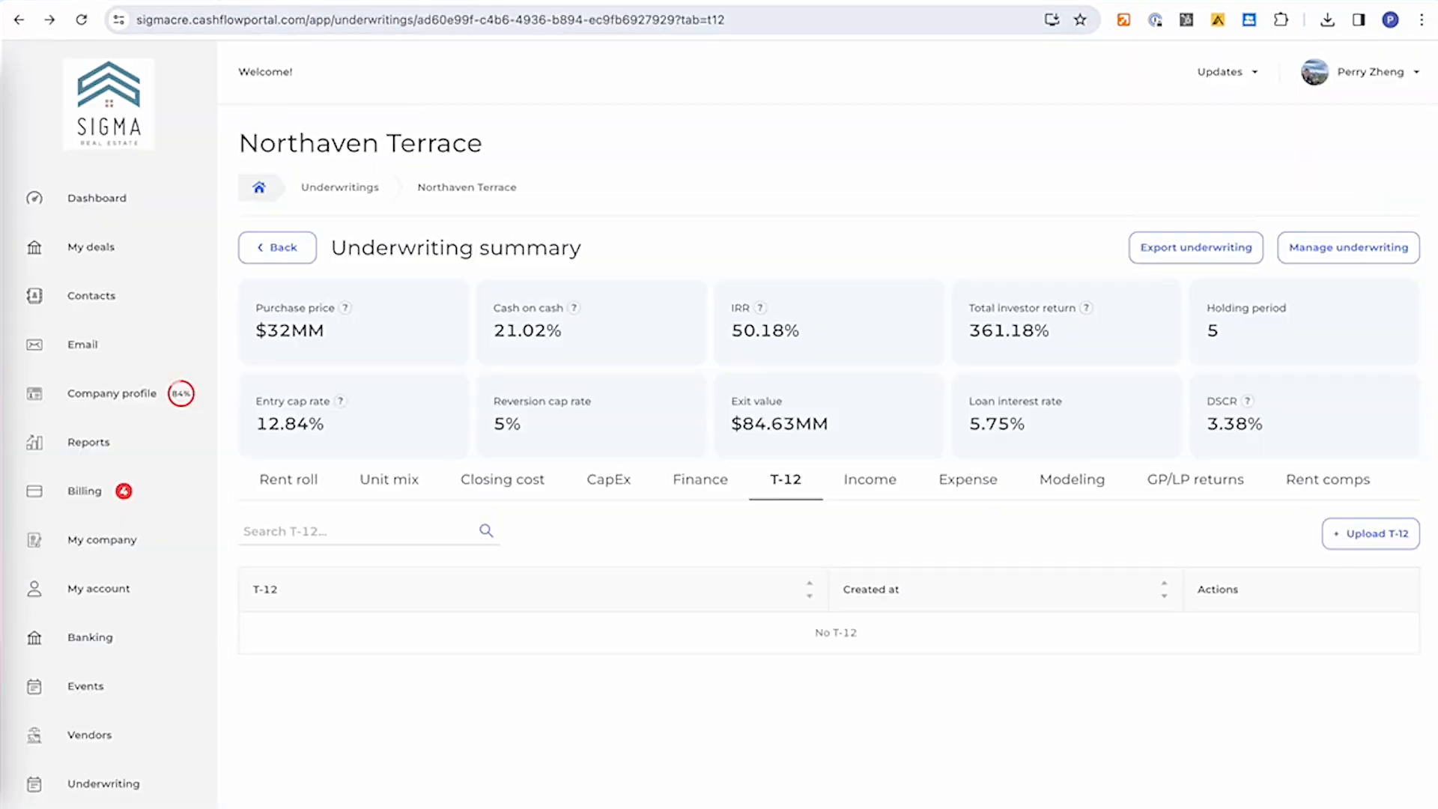
Step: Upload 'Loom video - Northaven Terrace T12 - ResMan.xlsx' from Downloads as the deal's T-12 and save it
click(1379, 533)
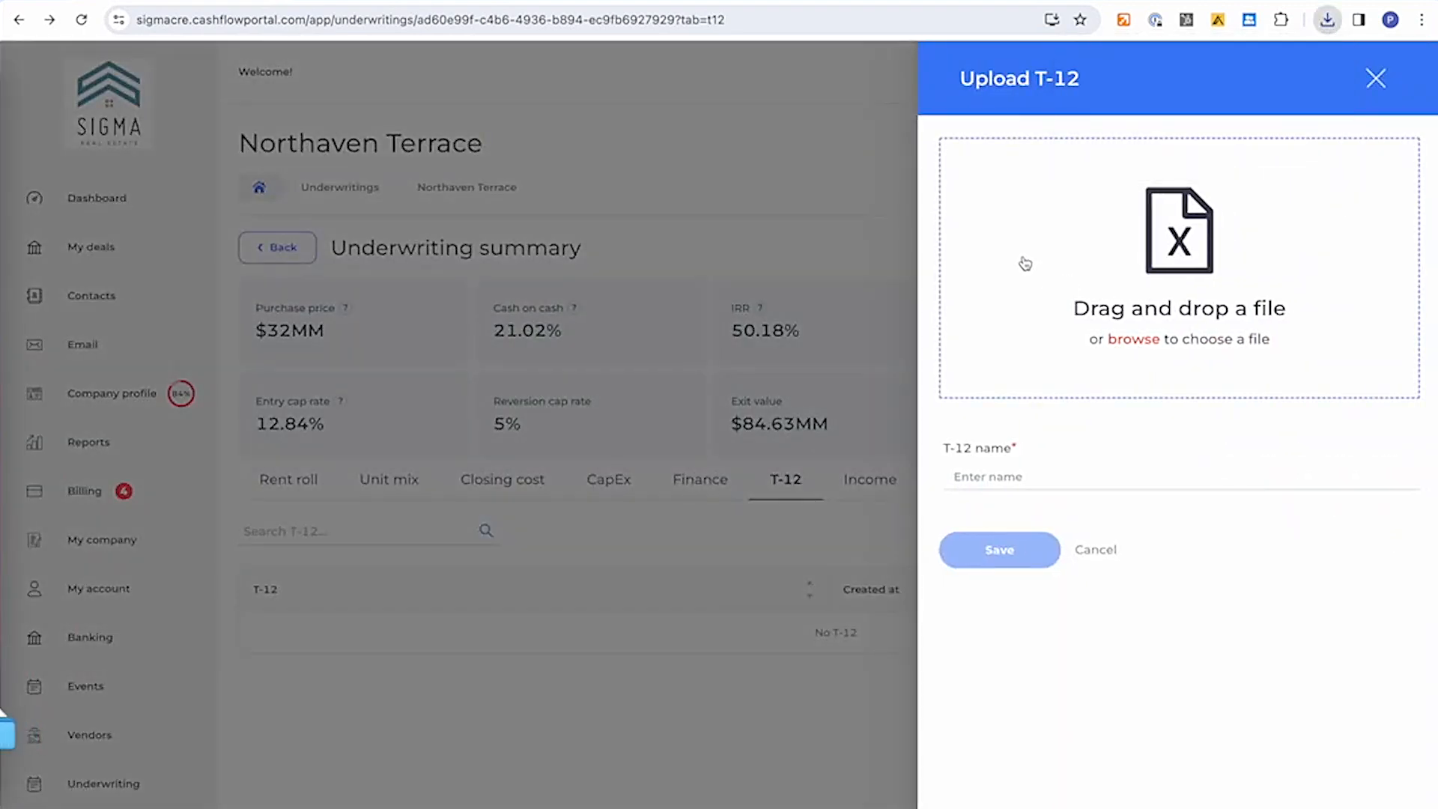
click(1021, 267)
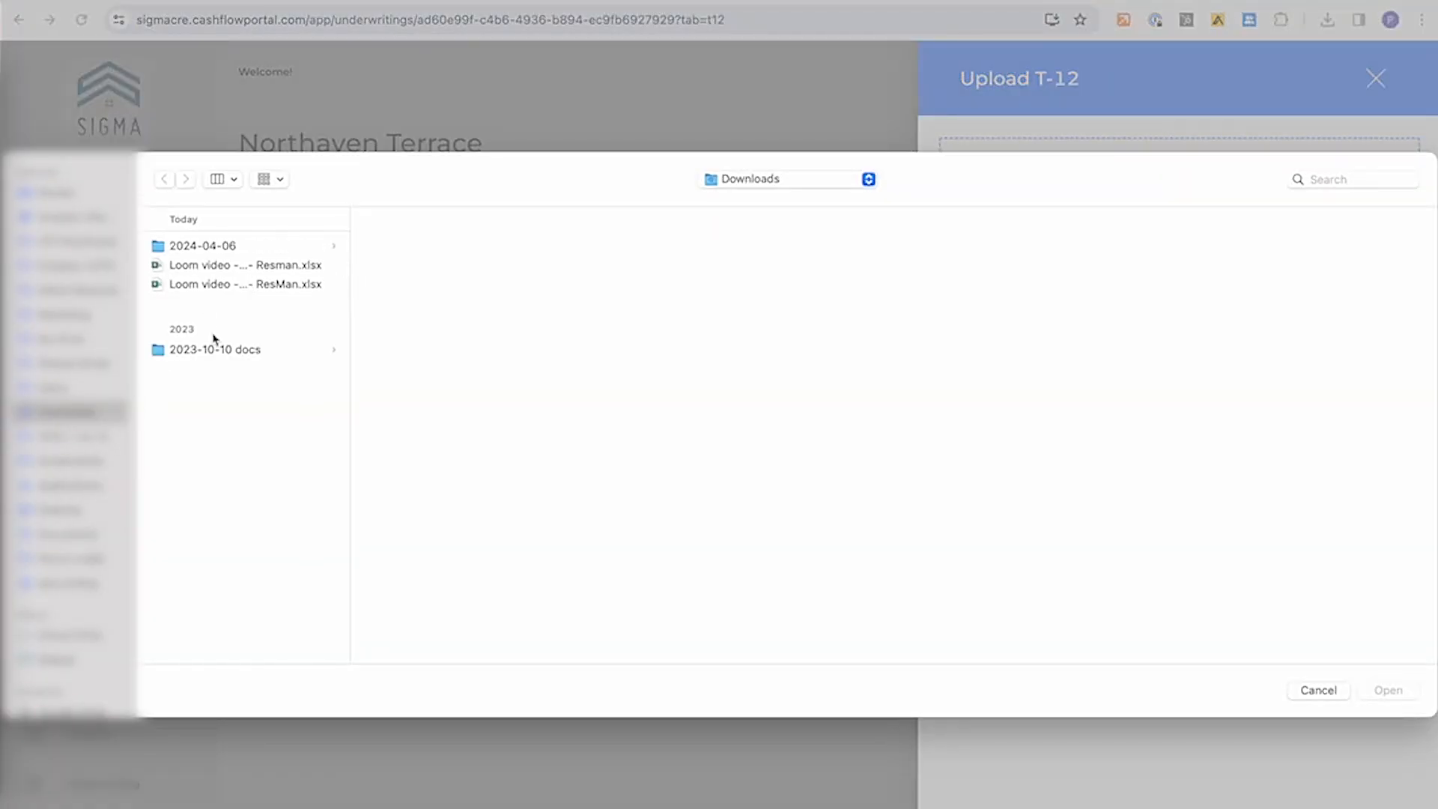
click(230, 285)
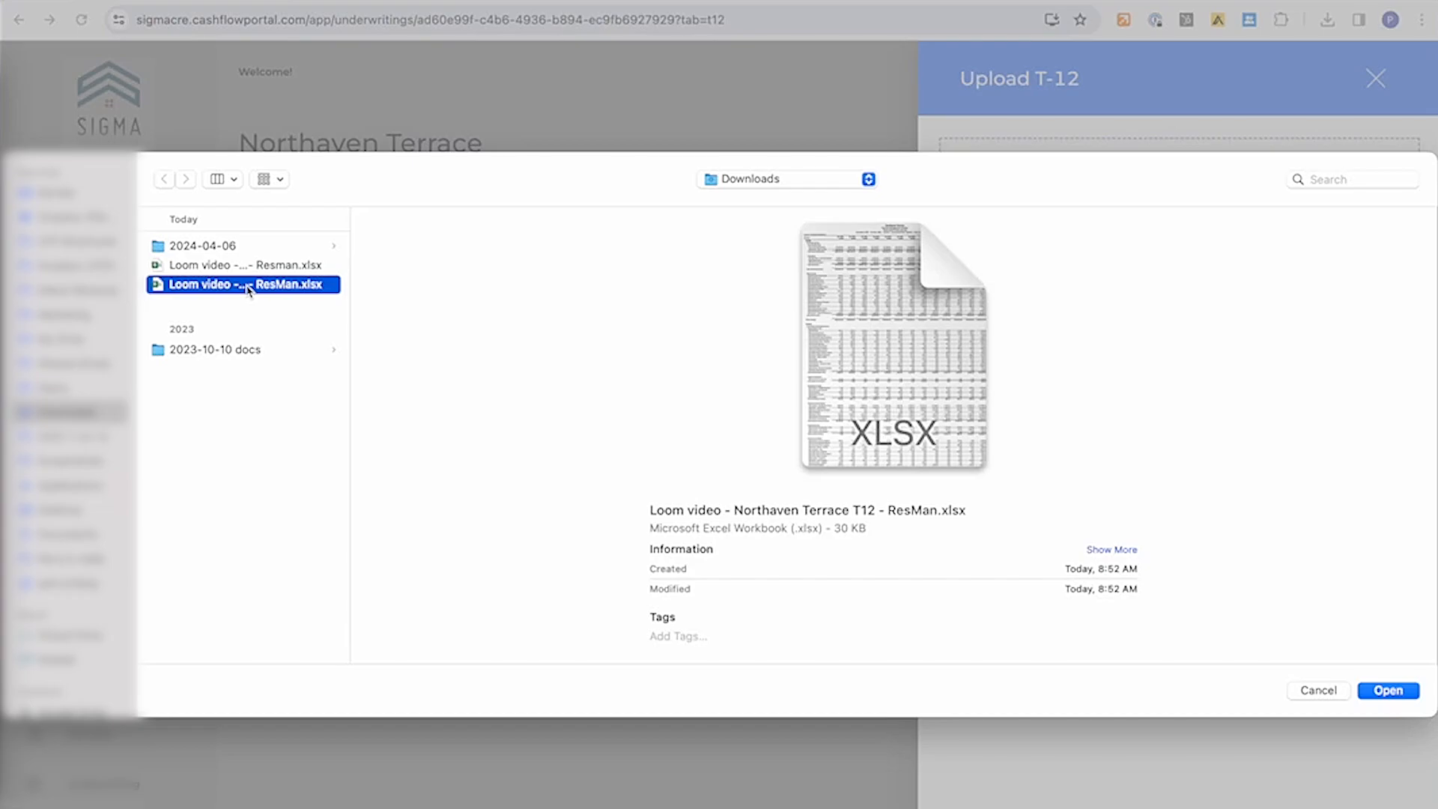
key(Return)
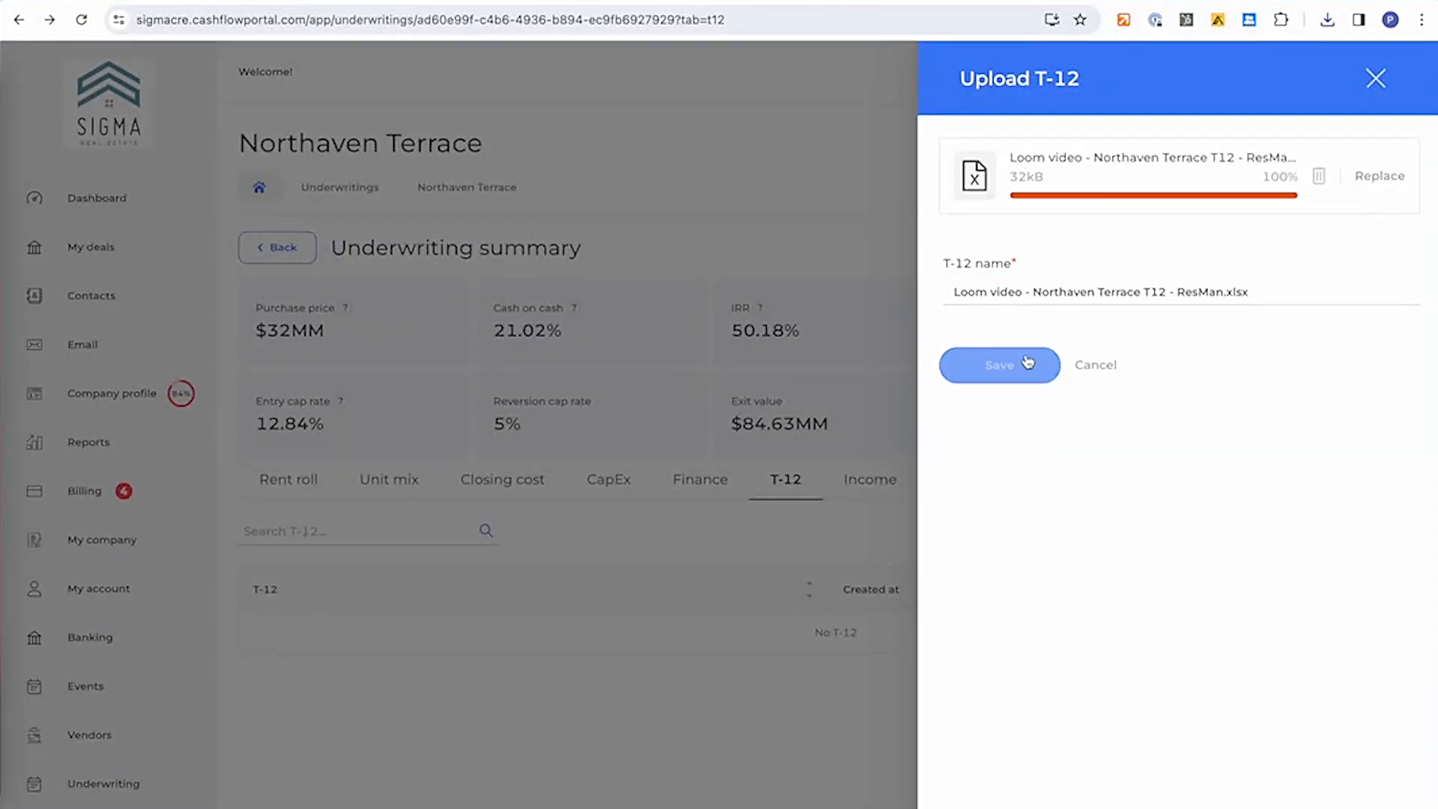
click(345, 19)
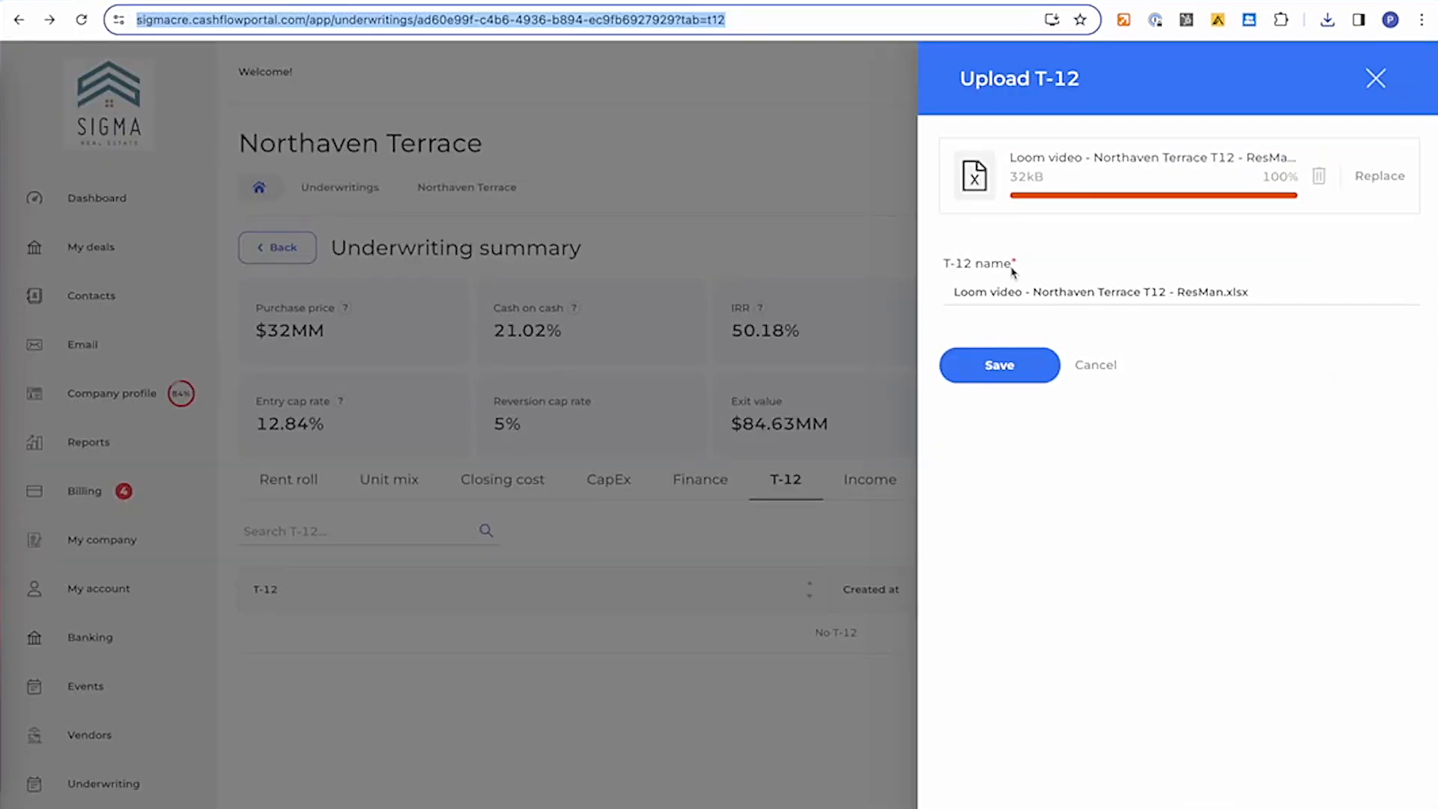
click(972, 357)
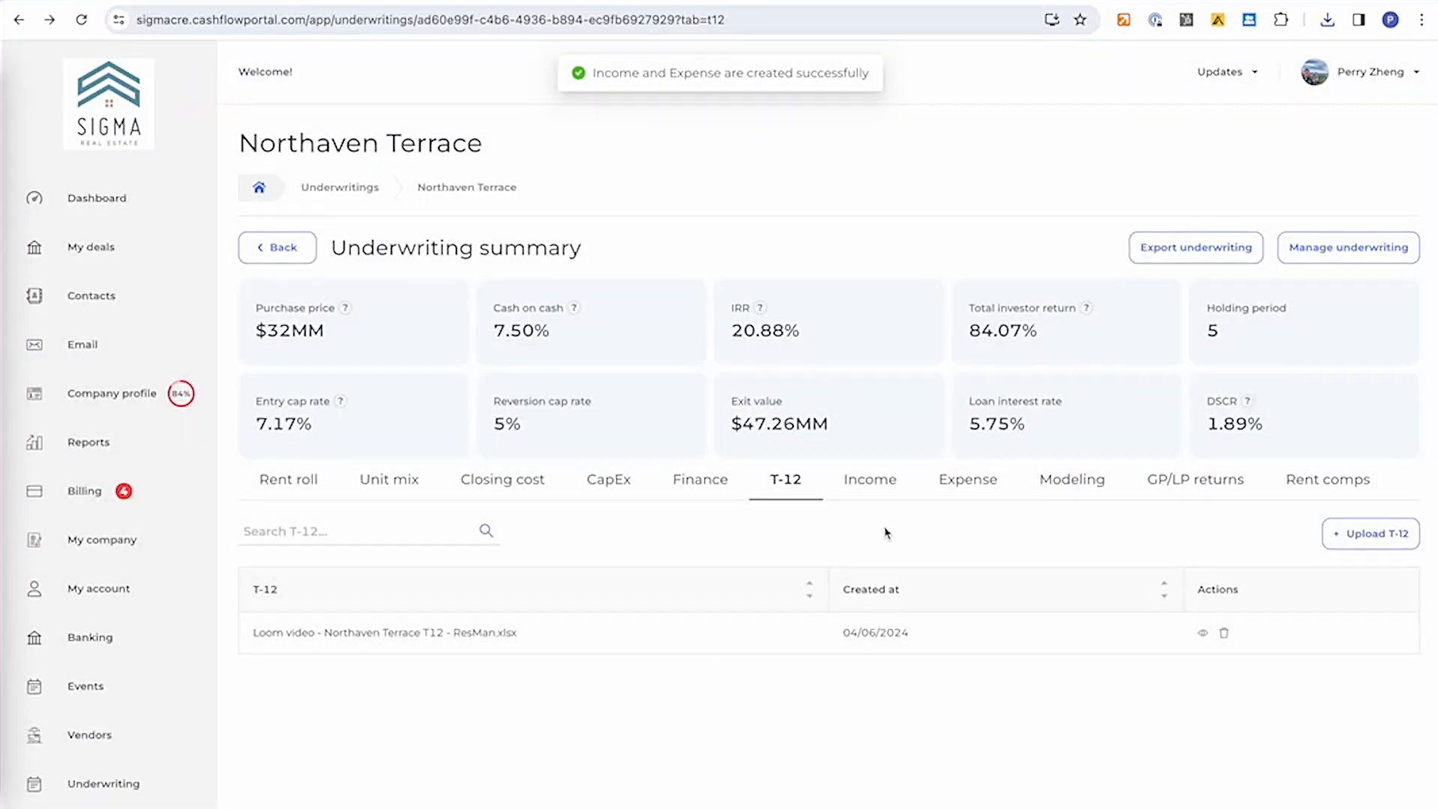
Step: Open the Loom video income scenario's T-12 & Proforma view showing monthly rental income from 11/2022
click(867, 495)
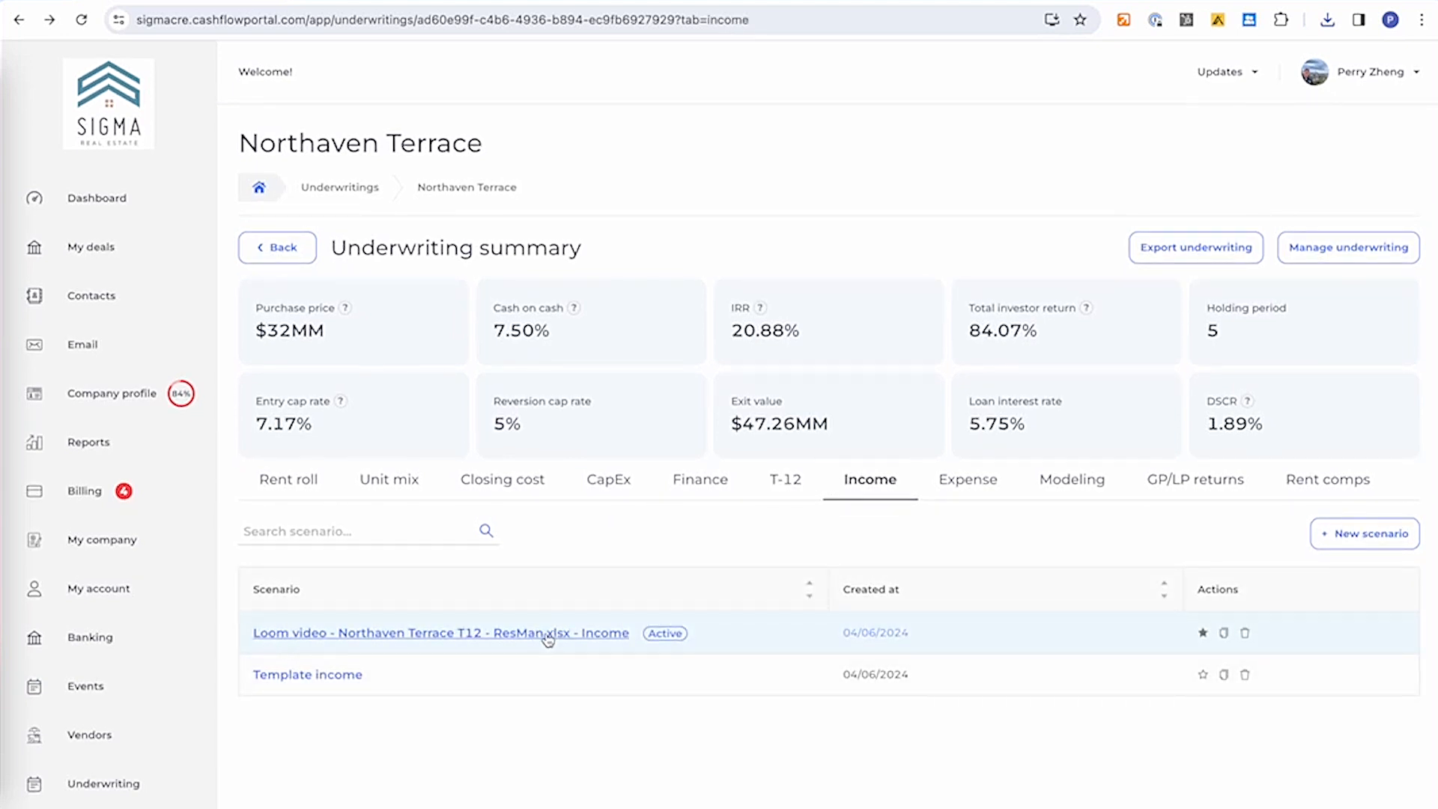
click(323, 637)
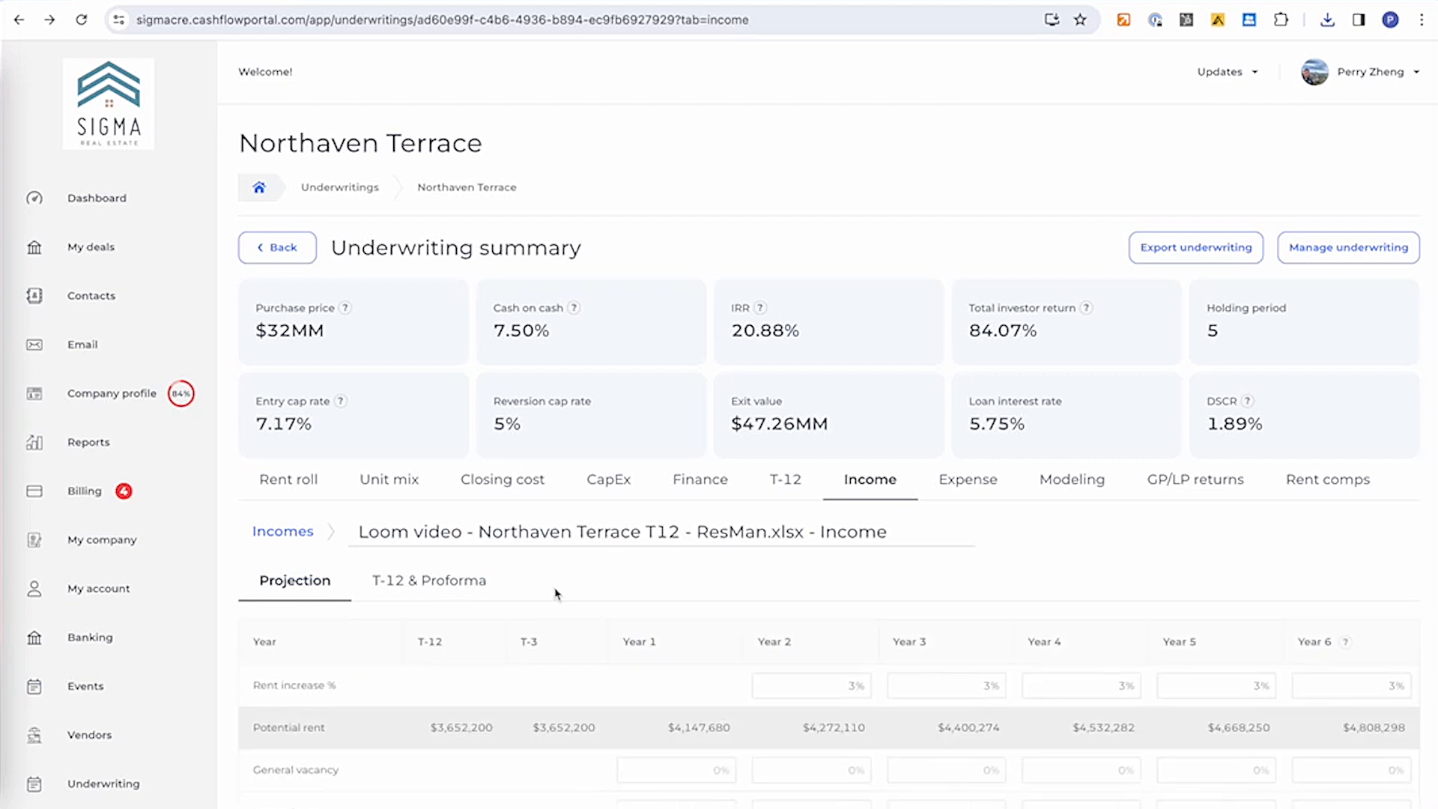
scroll(559, 591, down, 4)
click(405, 338)
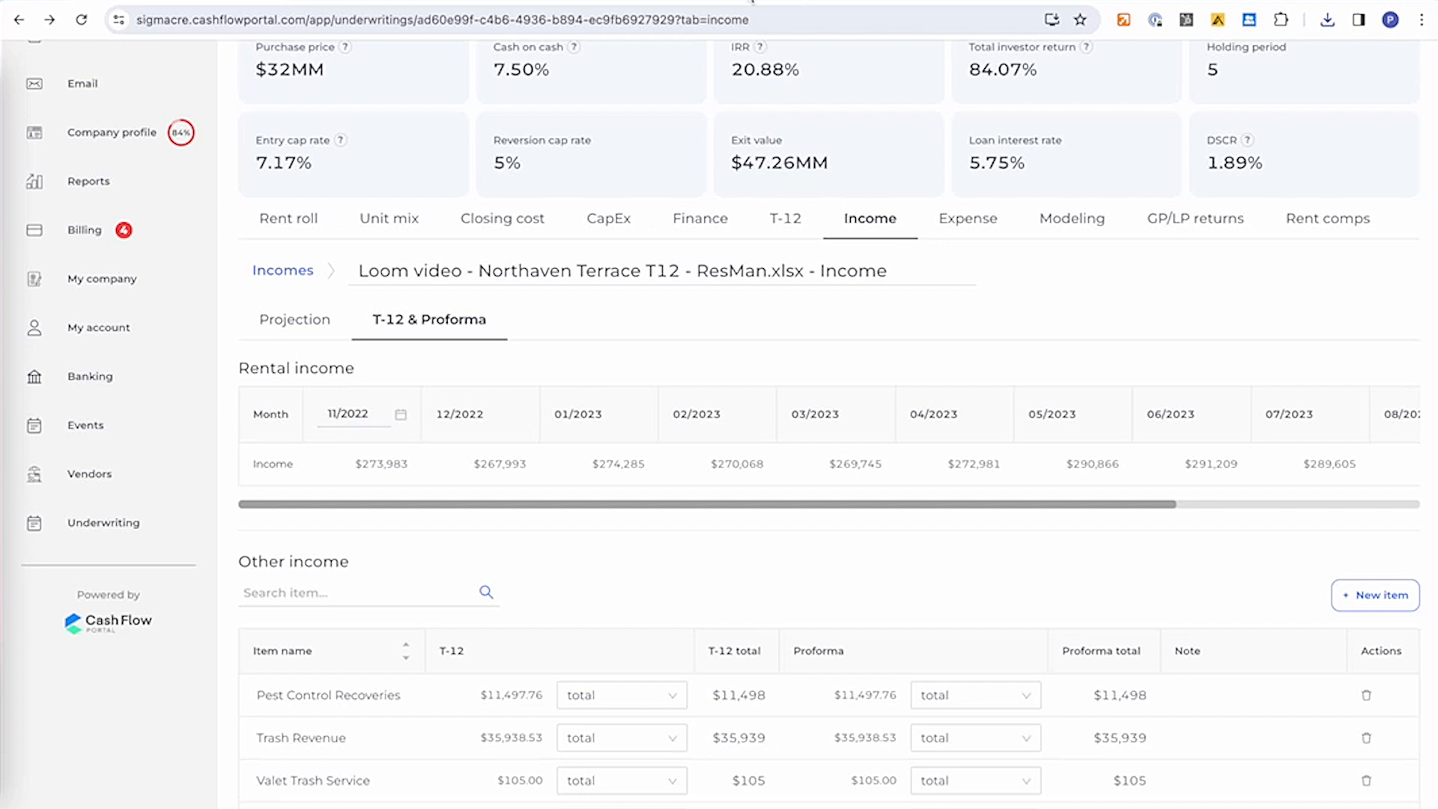
click(792, 2)
Step: Compare the T12 sheet's November, December and October net rental income against the portal's income figures
click(271, 370)
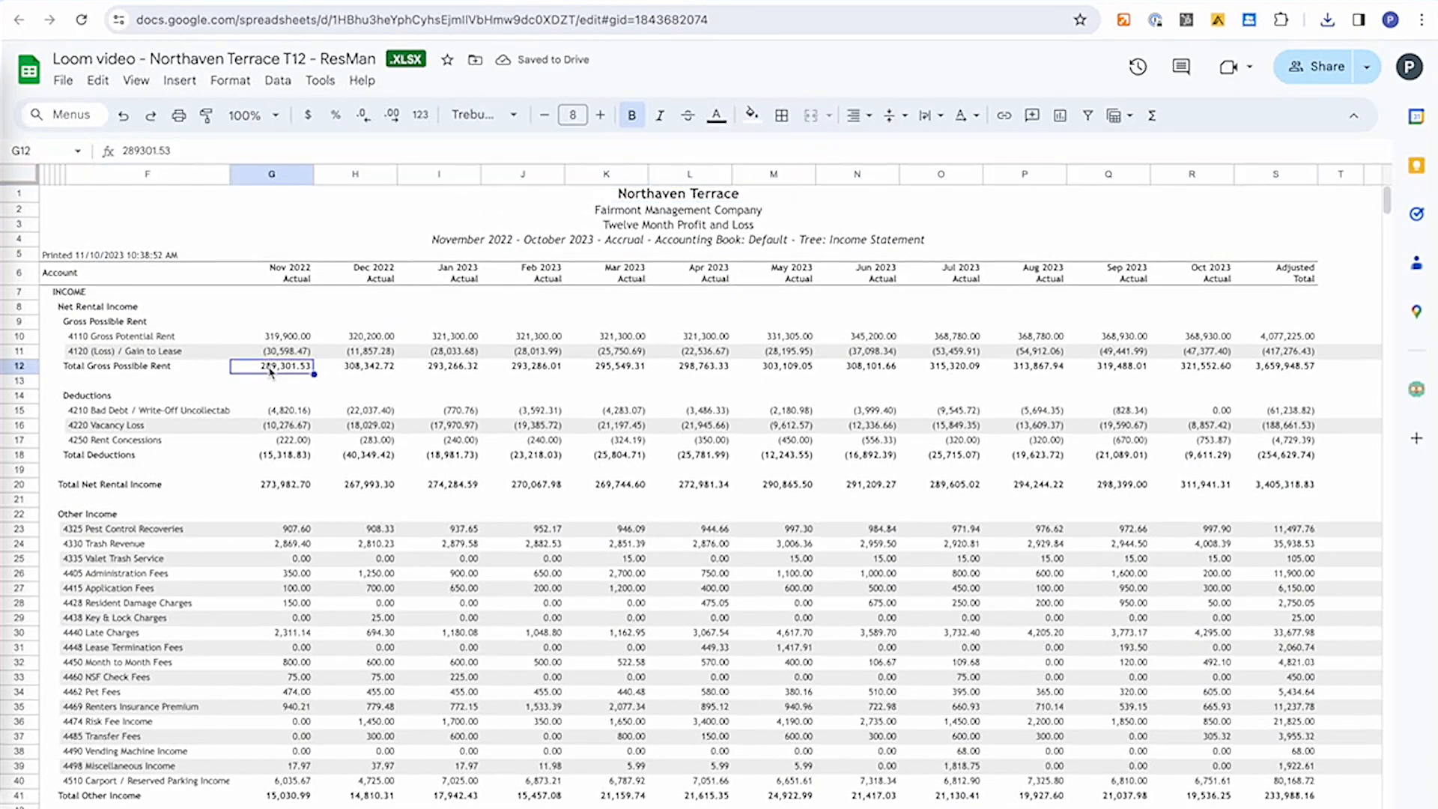
click(260, 488)
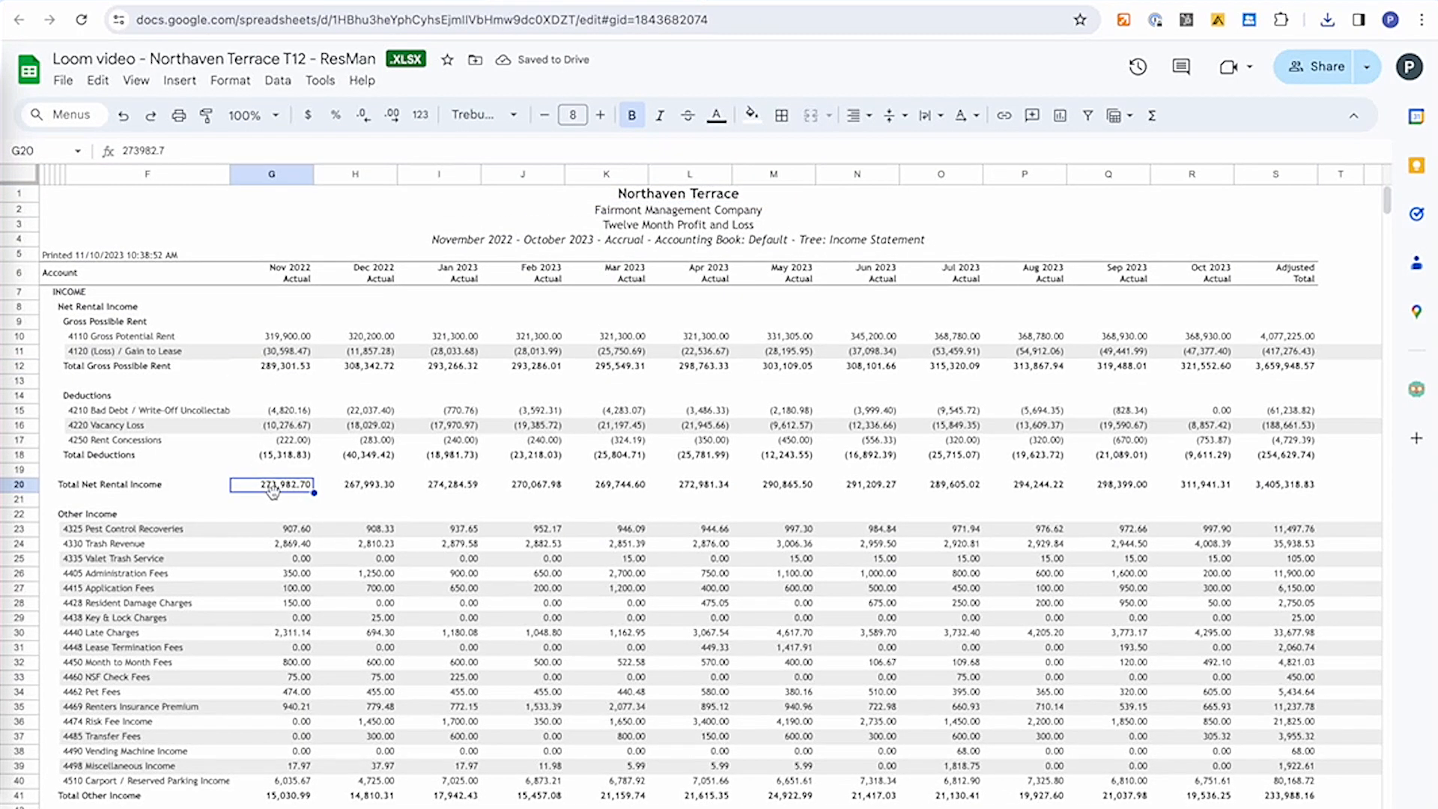
click(408, 2)
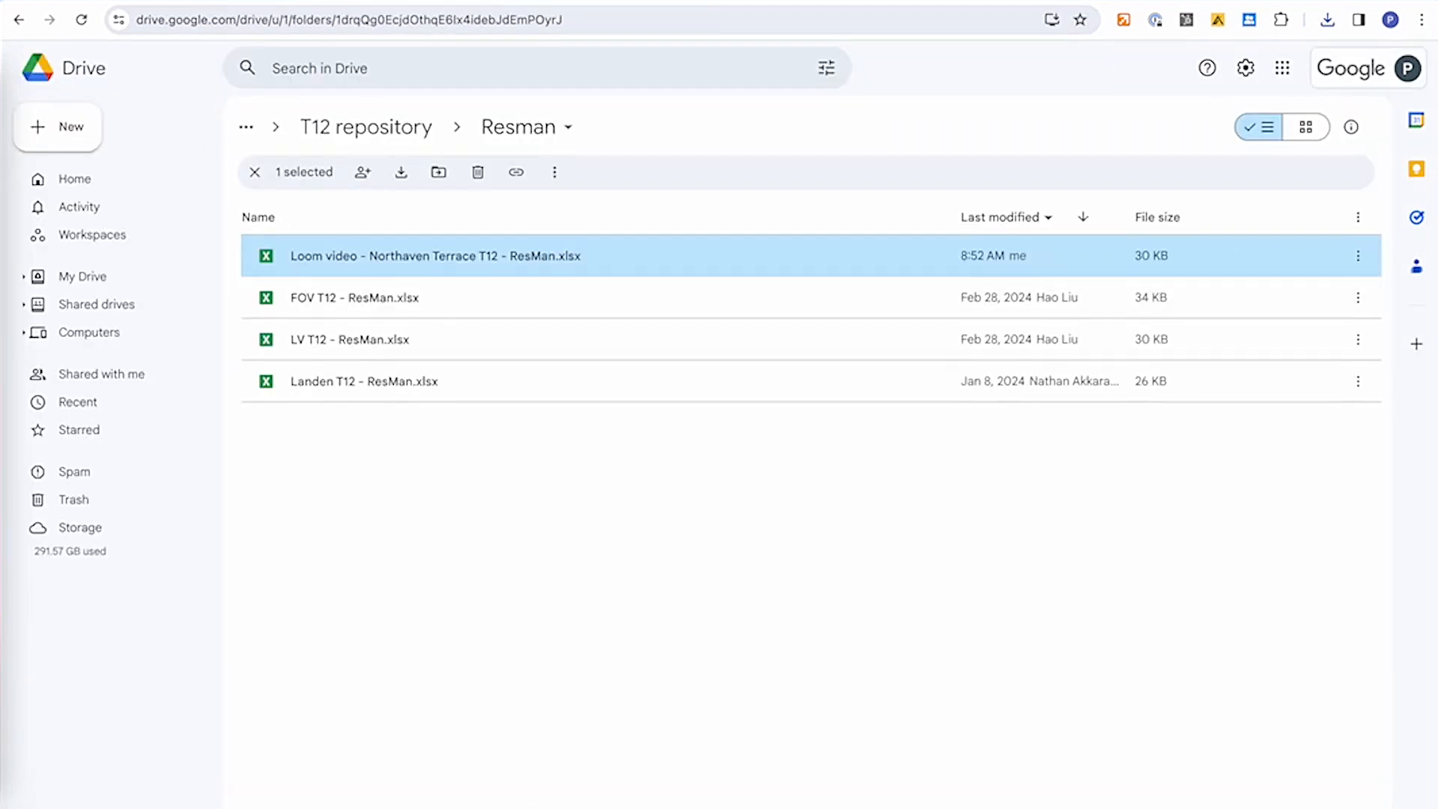
click(464, 2)
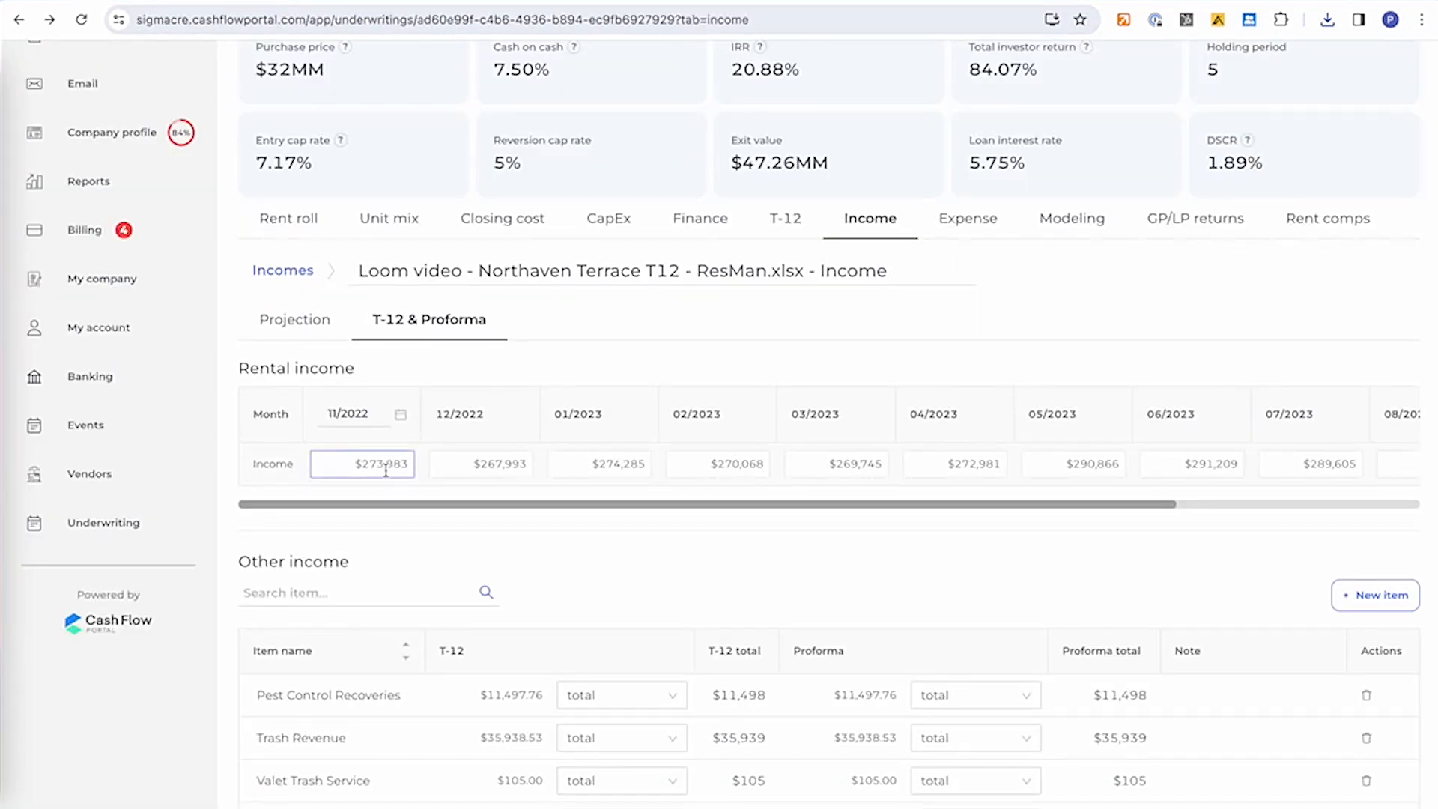
click(612, 3)
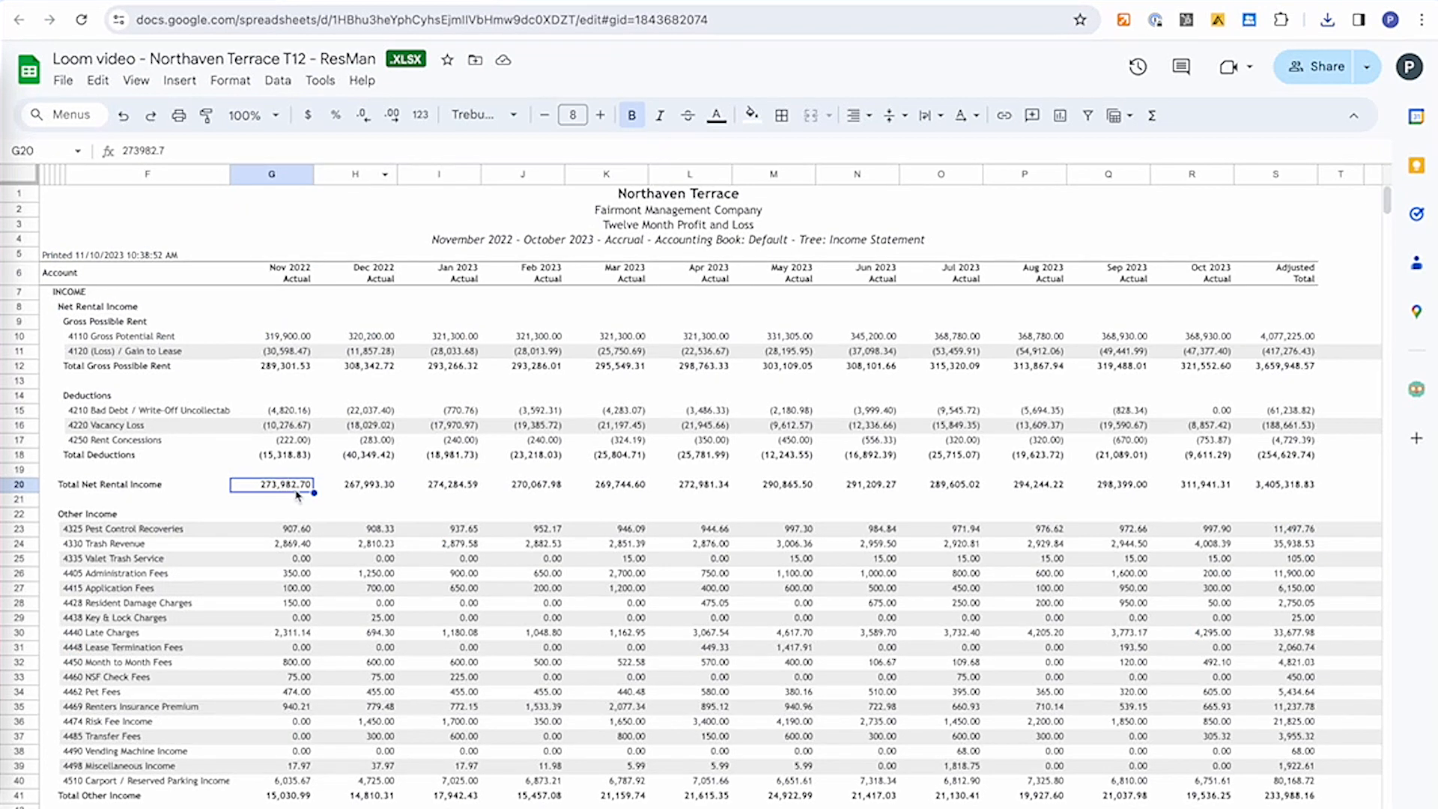
click(465, 3)
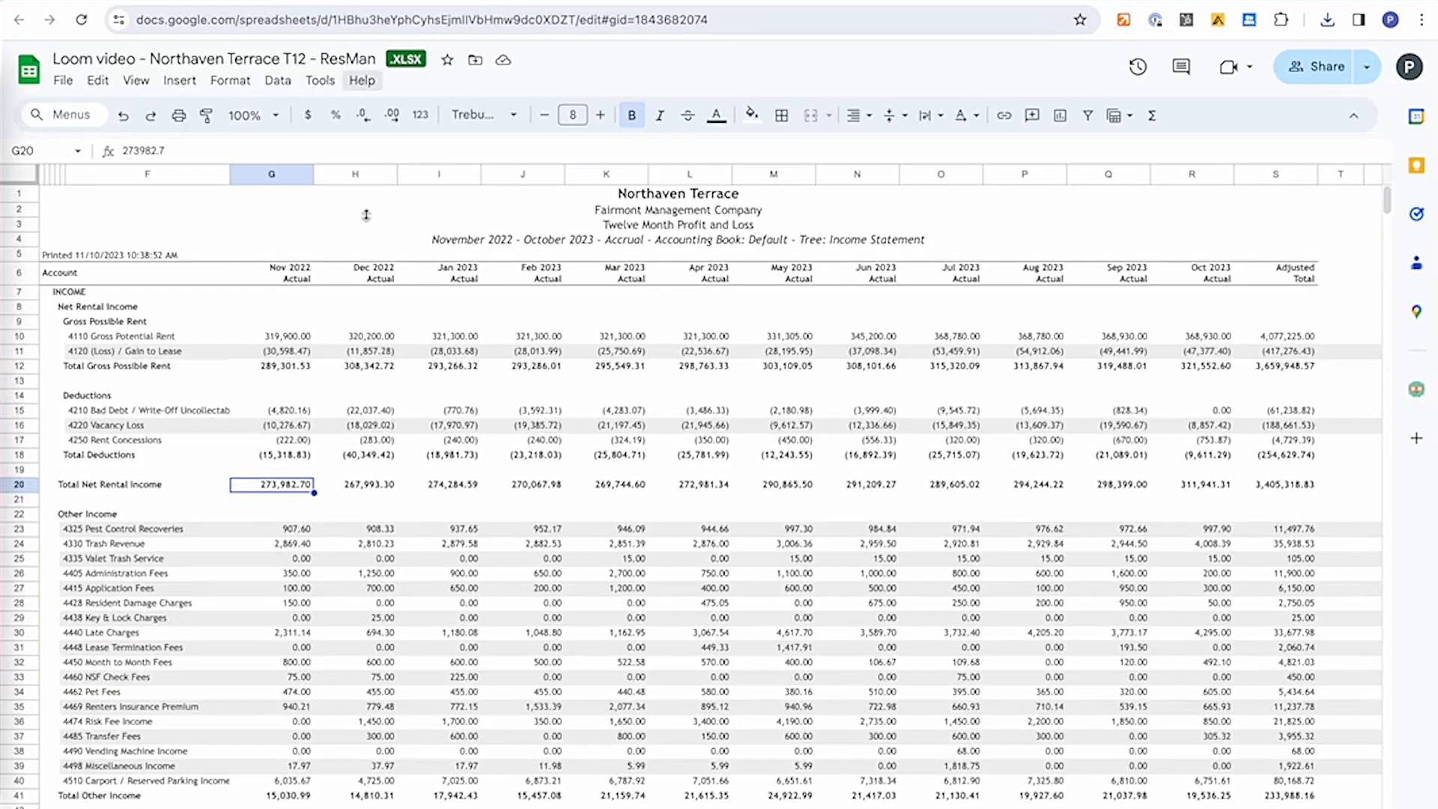
click(354, 3)
click(346, 484)
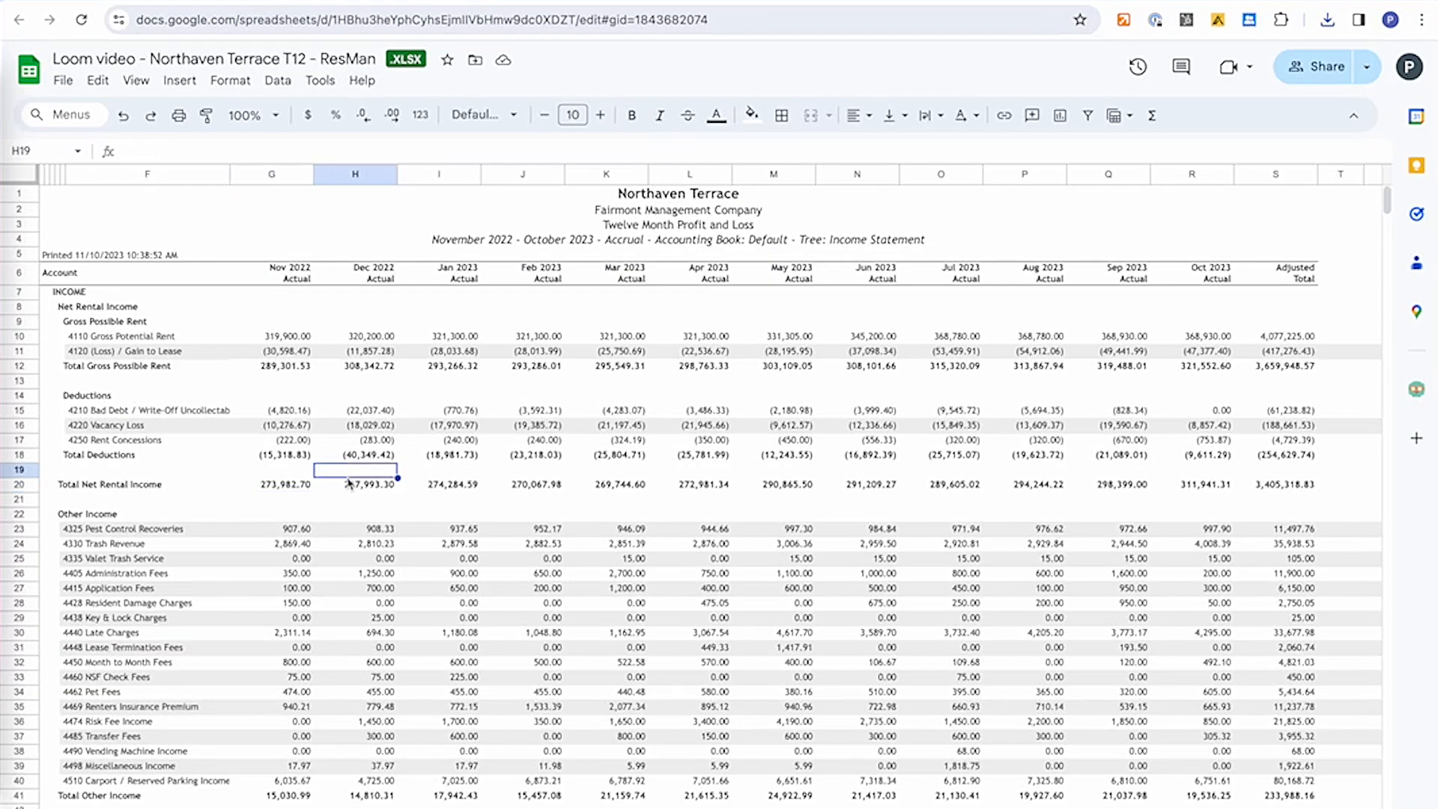
click(1222, 487)
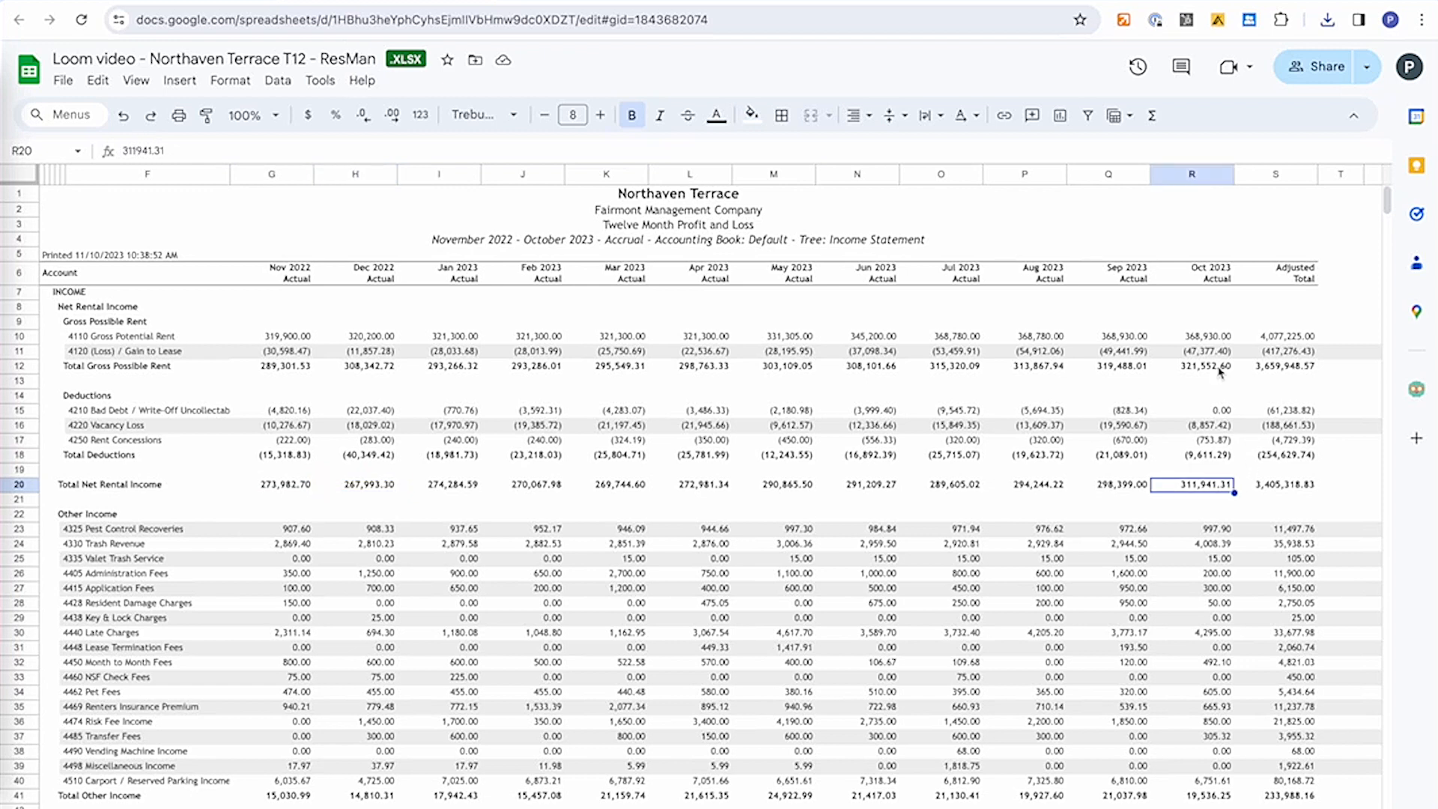
click(225, 3)
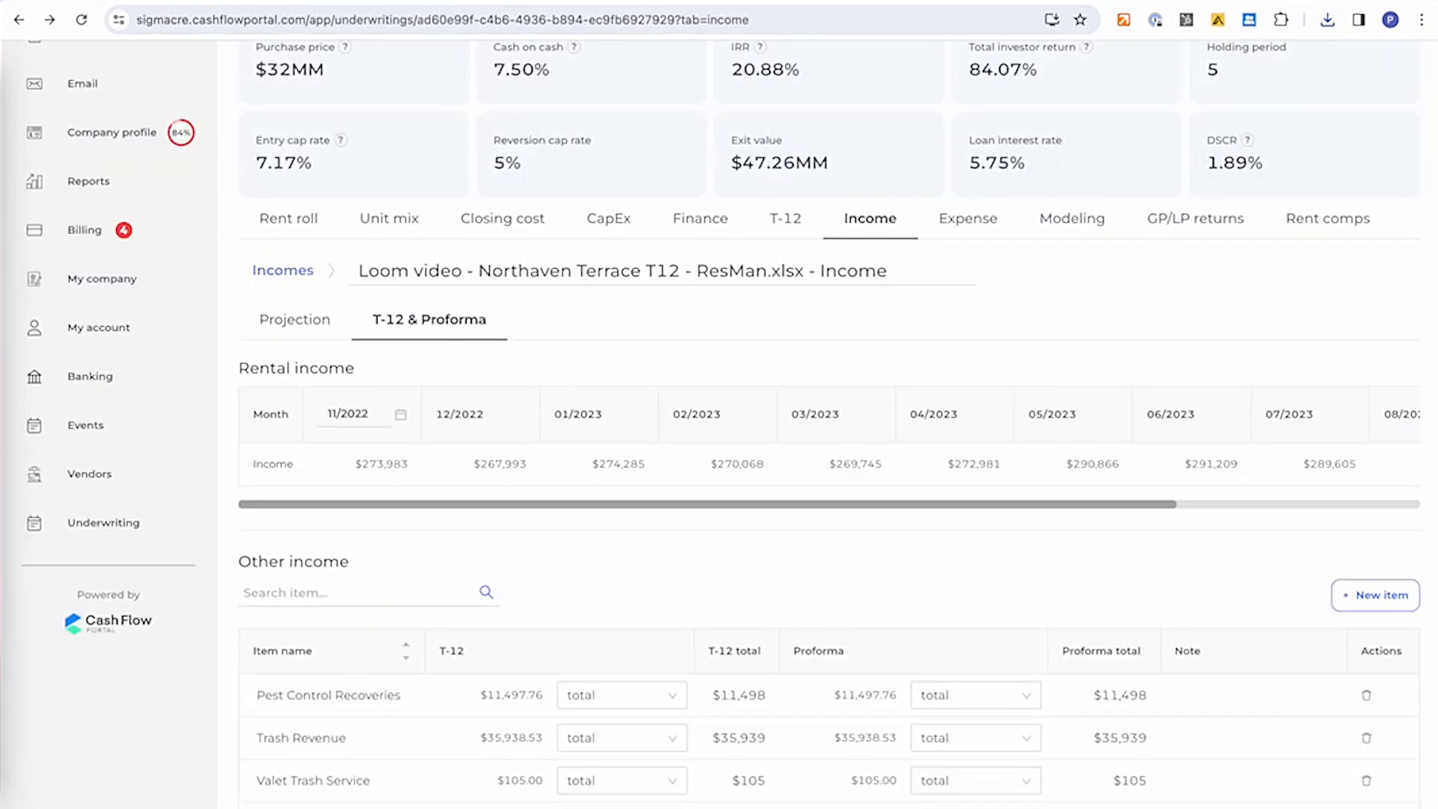
scroll(856, 485, right, 4)
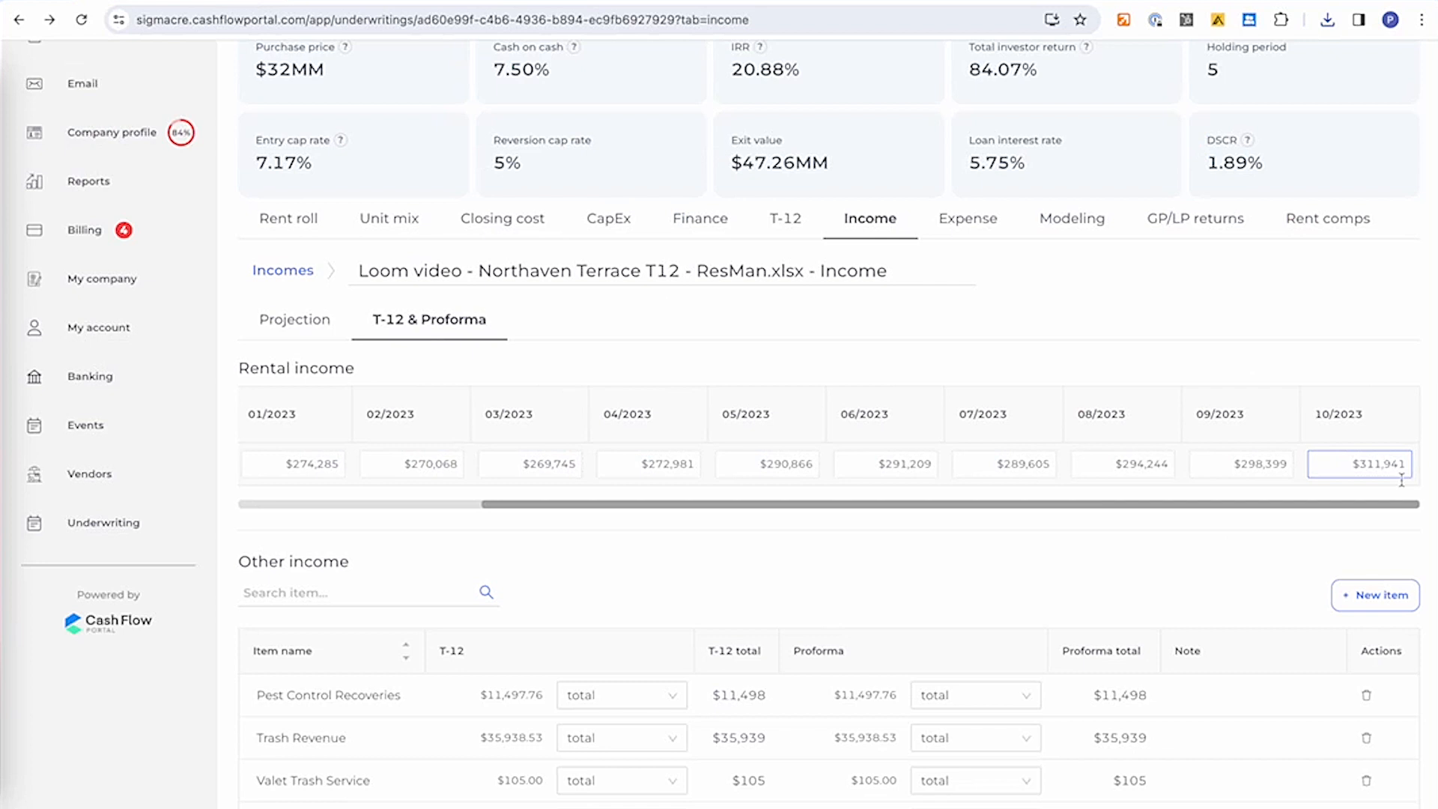
scroll(1172, 599, down, 8)
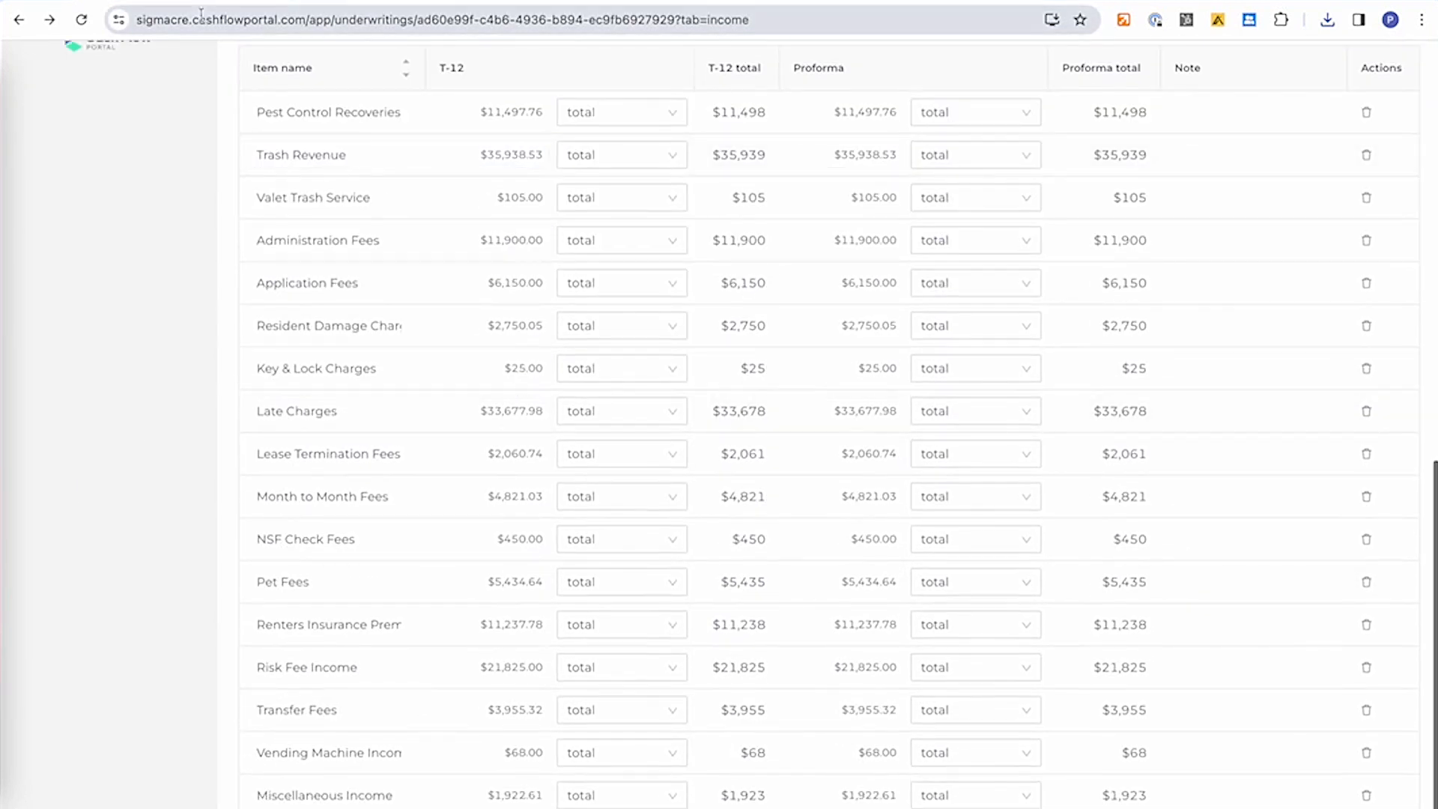
scroll(321, 187, up, 1)
Step: Check Pest Control Recoveries and annual other income totals against the portal, then show the projection
click(330, 5)
scroll(173, 389, down, 3)
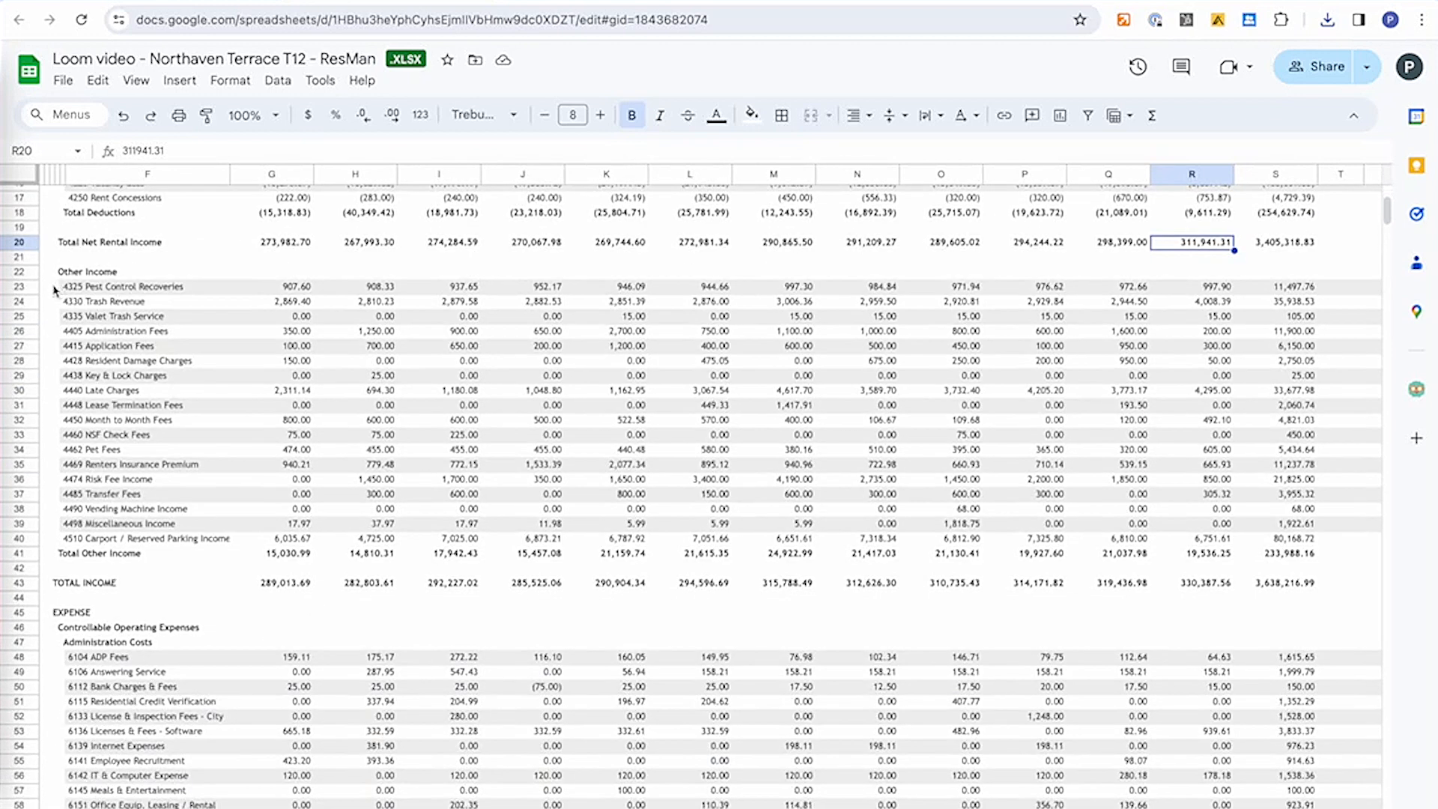
click(30, 286)
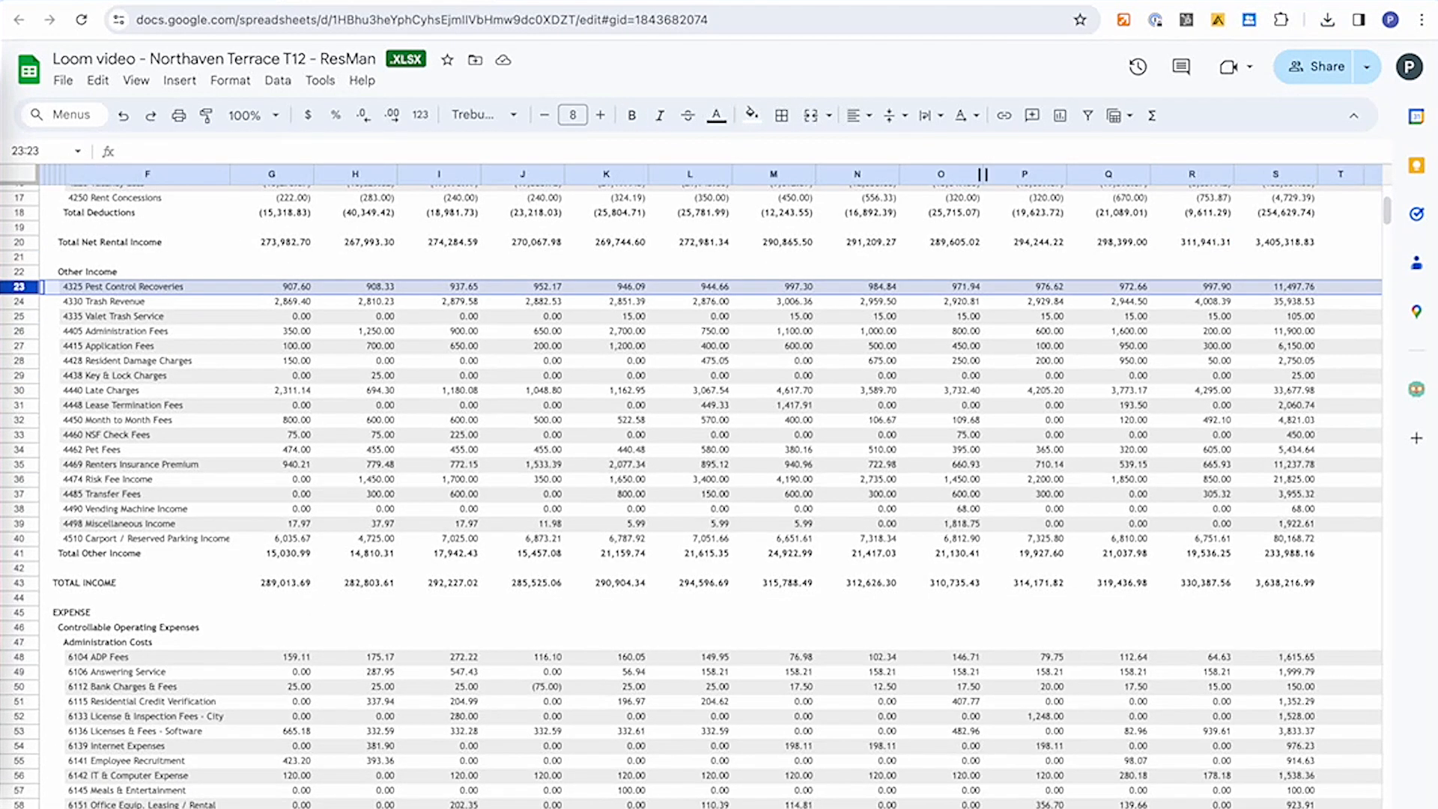
click(420, 3)
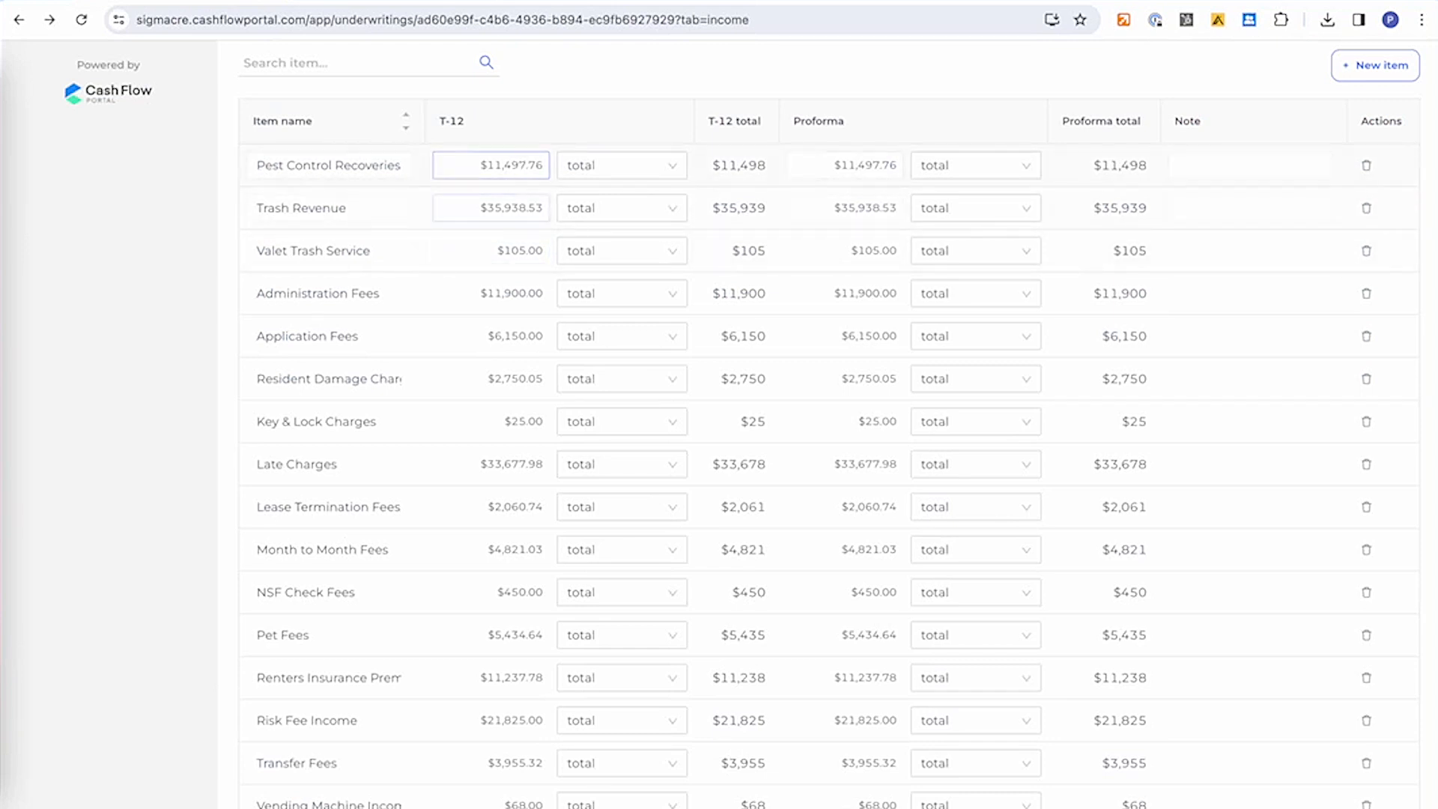
scroll(487, 375, down, 2)
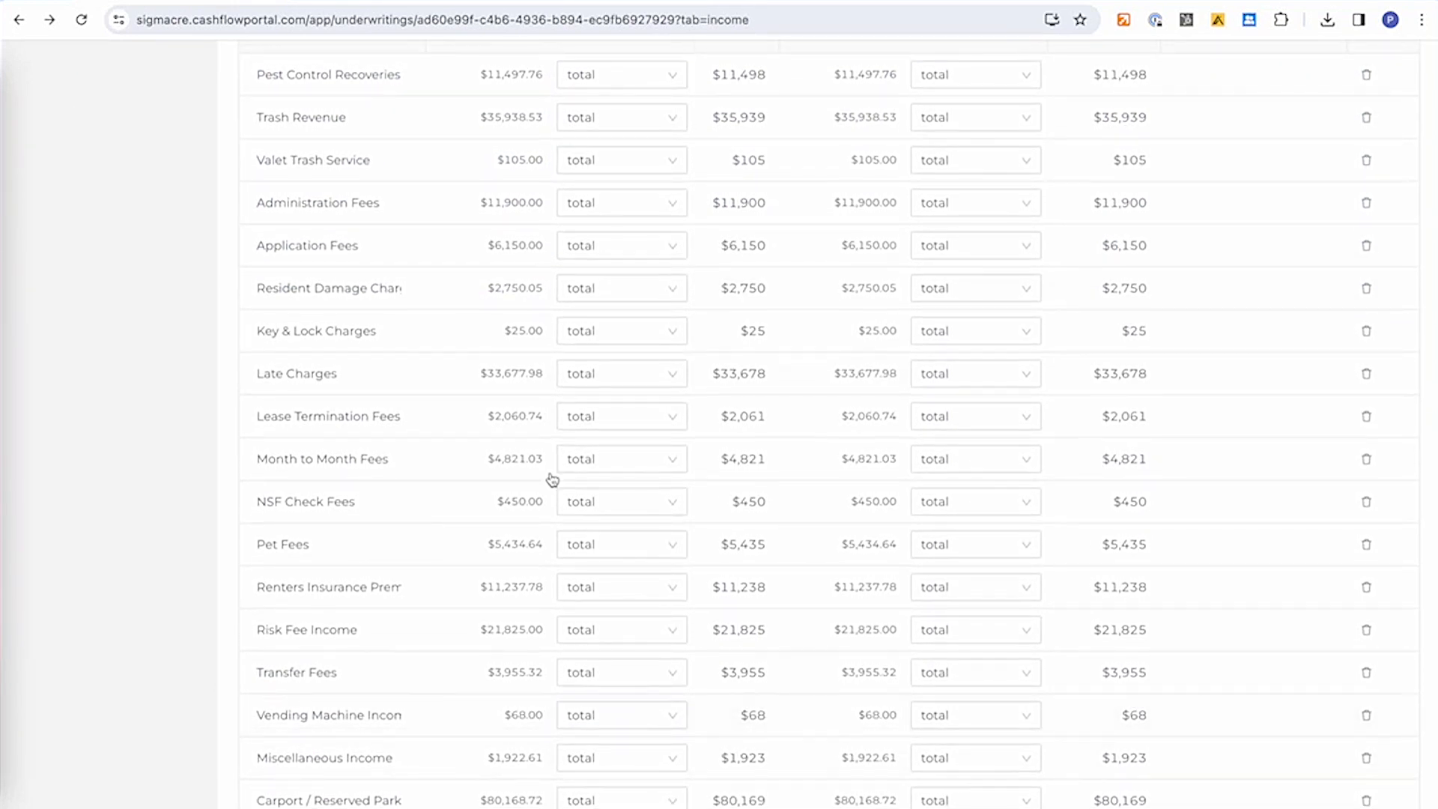
click(645, 2)
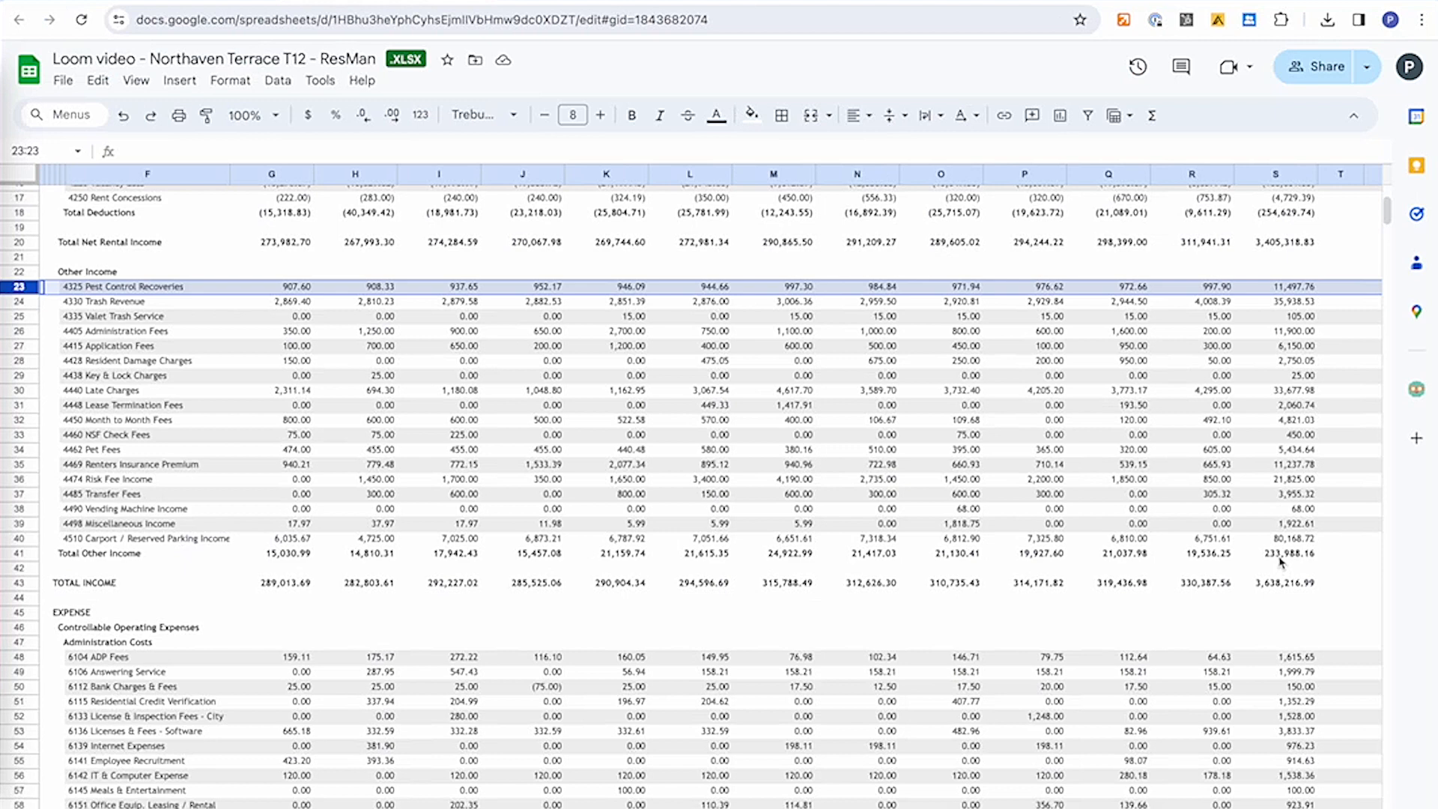
click(1282, 555)
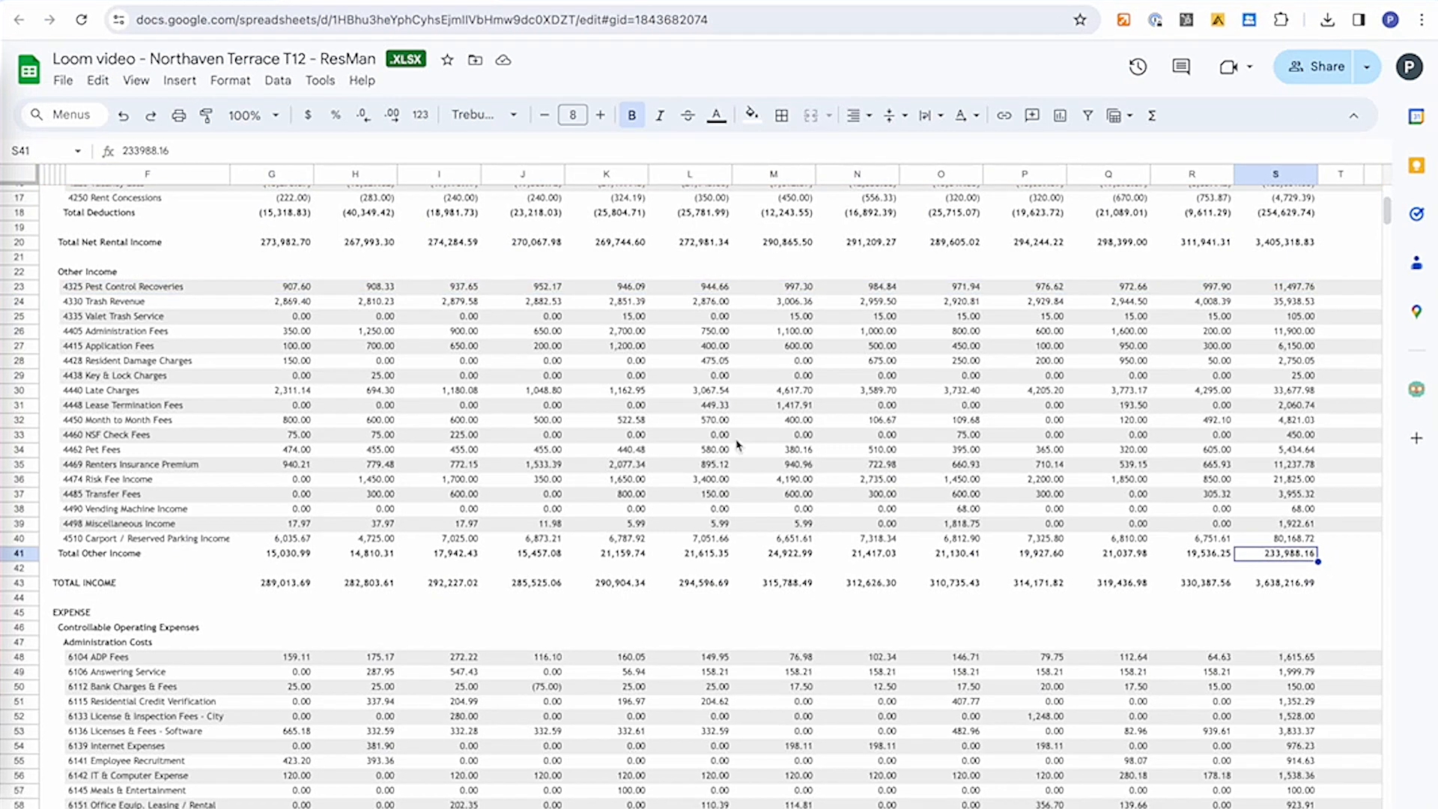
click(480, 3)
scroll(626, 332, up, 7)
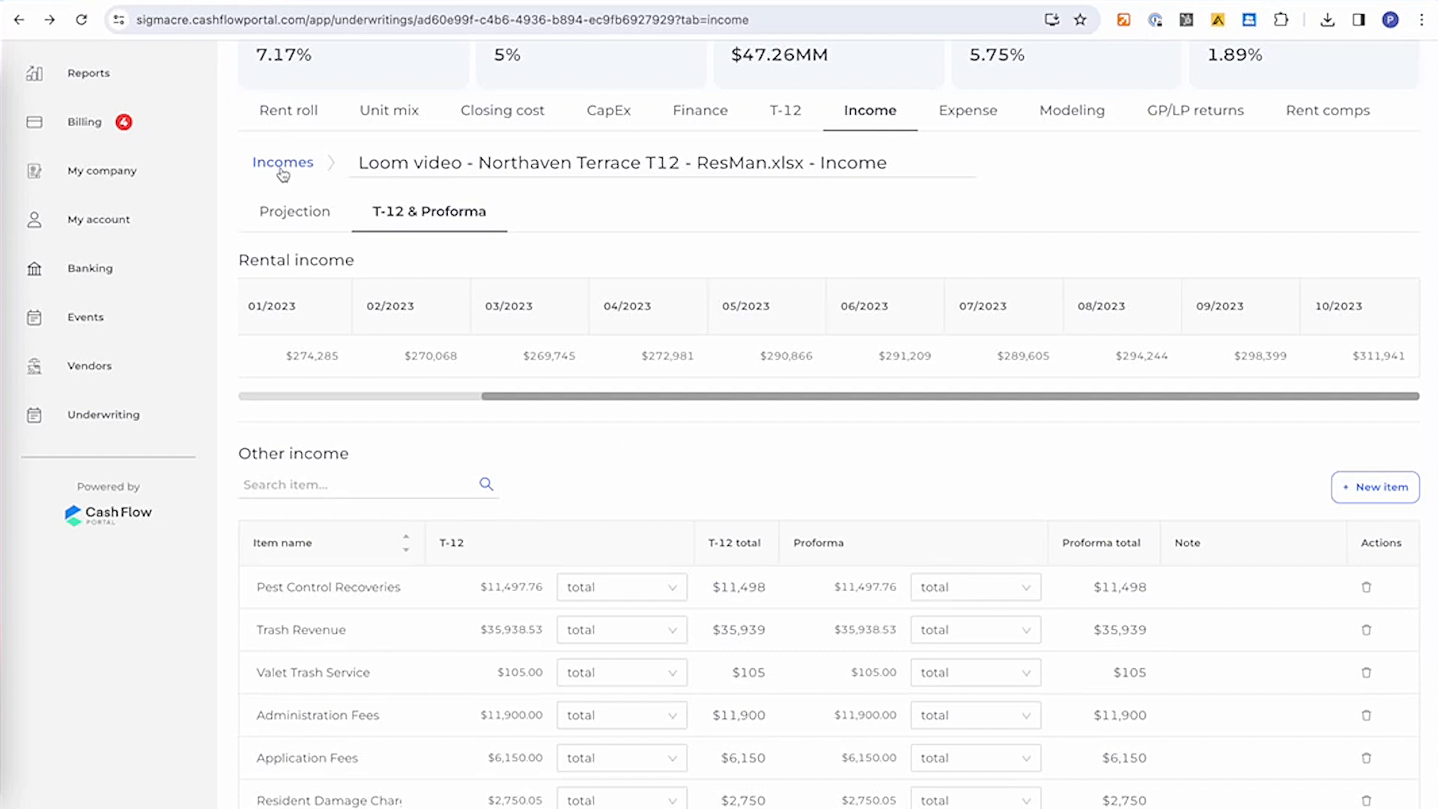
click(295, 206)
Step: Set the Year 2 economic vacancy to 0
scroll(641, 646, down, 4)
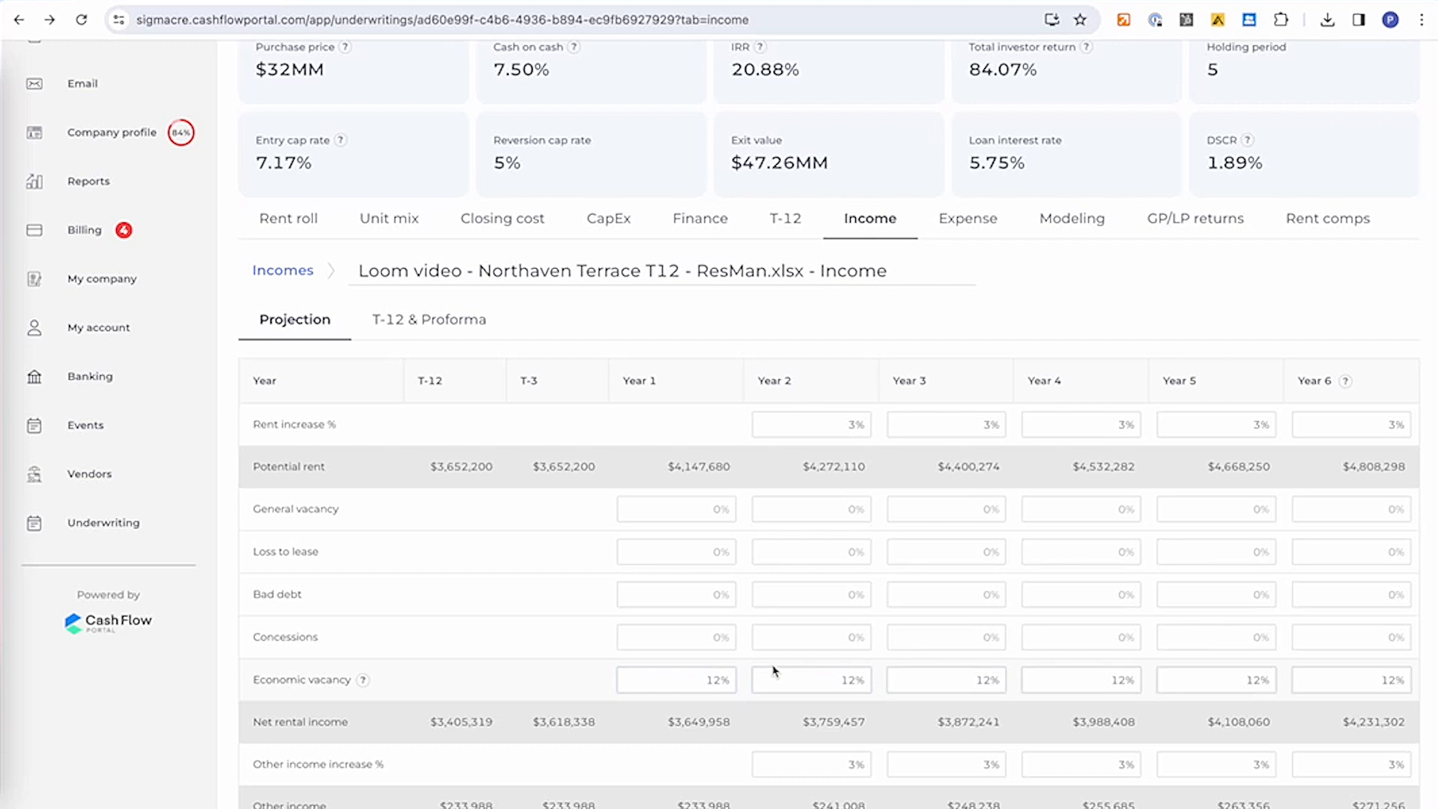
click(726, 681)
double_click(726, 681)
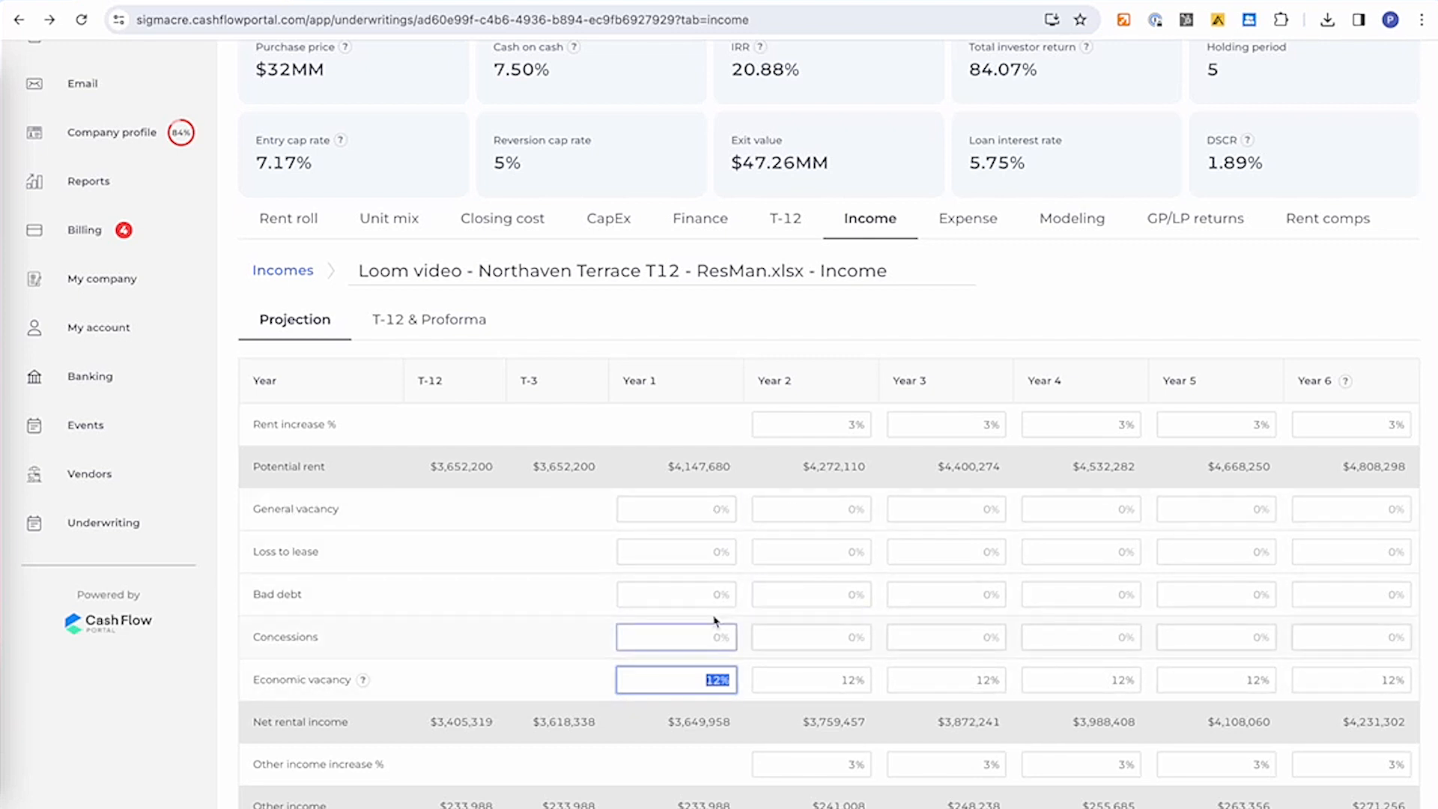
double_click(847, 679)
text(0)
Step: Enter Year 2 general vacancy 5%, loss to lease 5% and bad debt 1%, then show expense scenarios
double_click(844, 517)
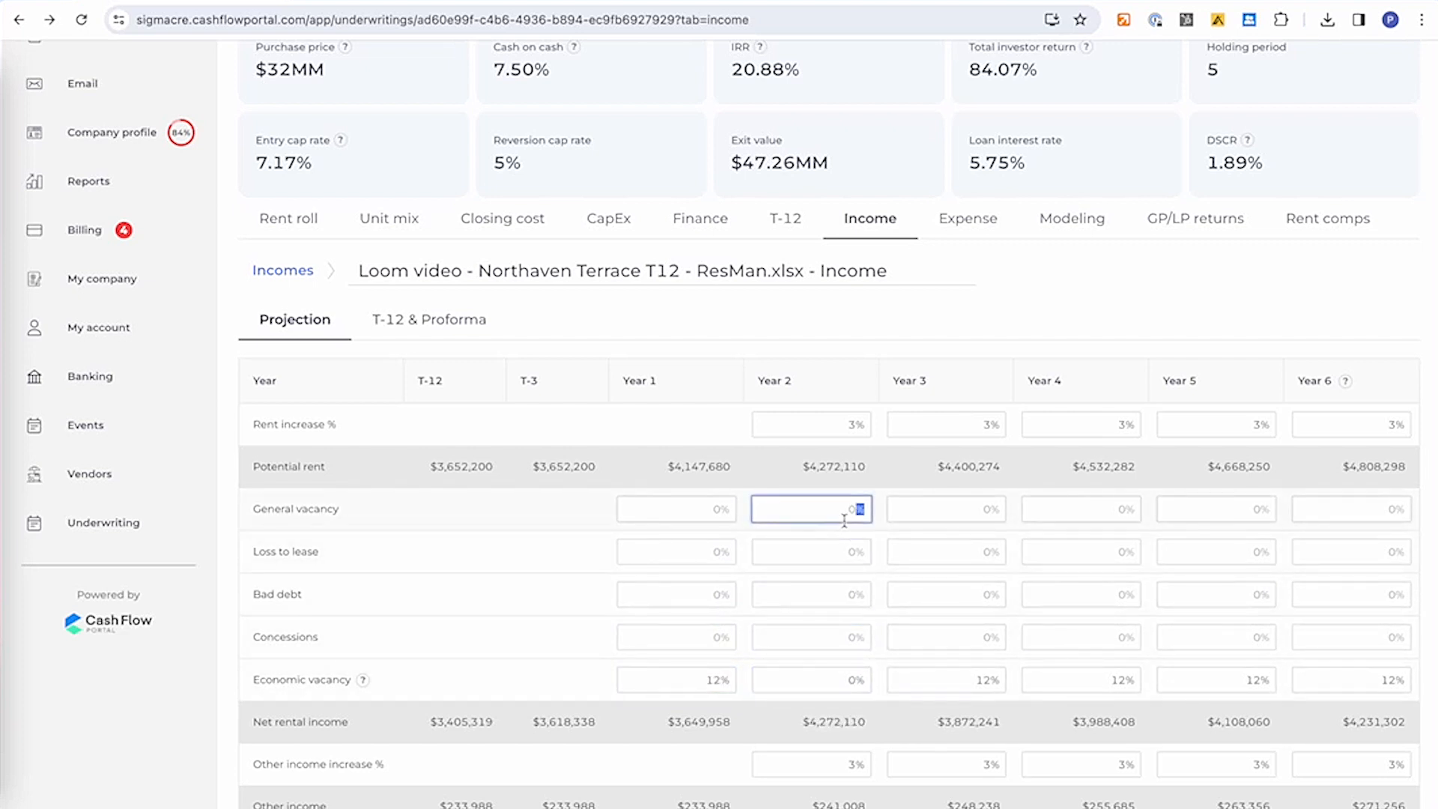
text(5)
double_click(872, 513)
text(5)
double_click(842, 550)
text(5)
double_click(836, 599)
text(1)
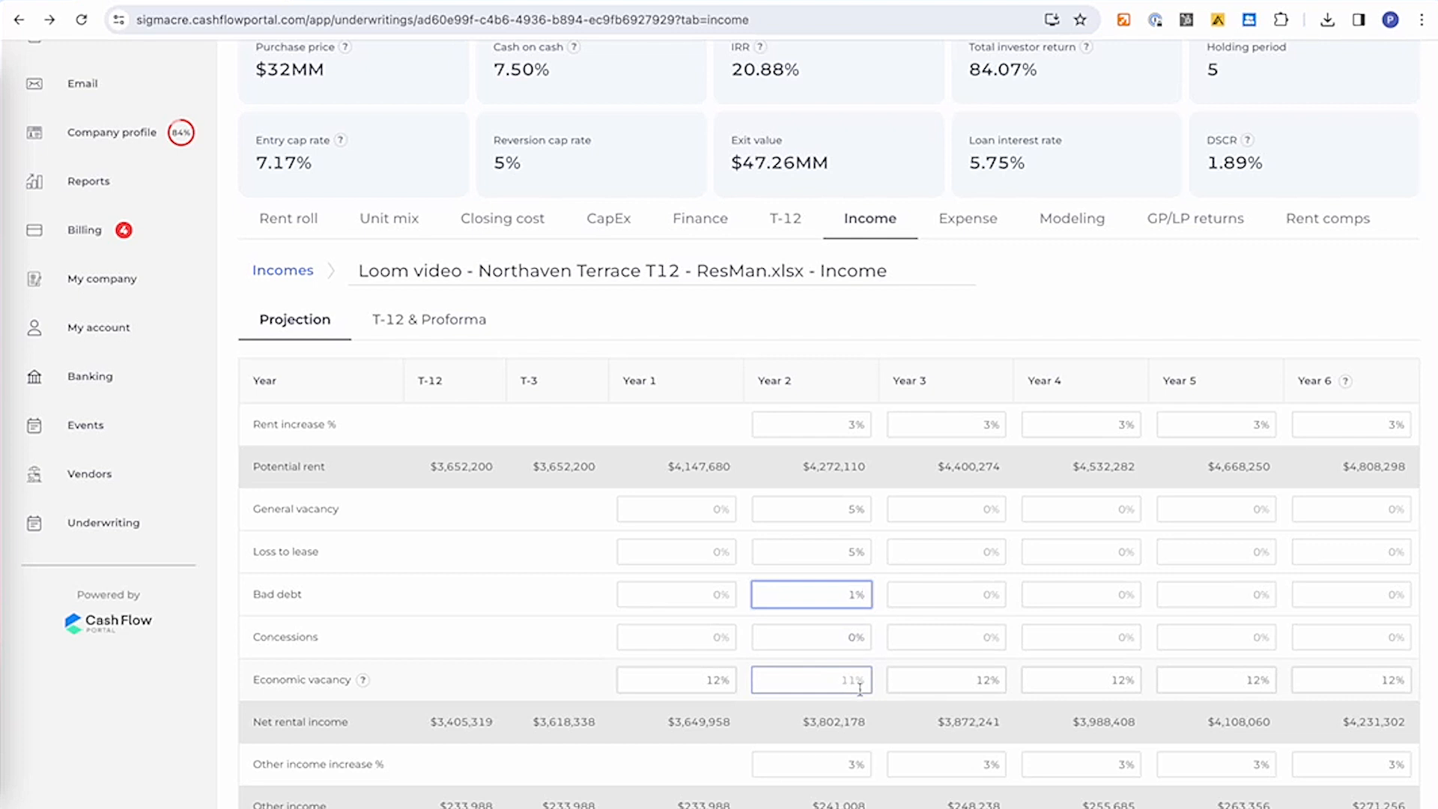
click(647, 596)
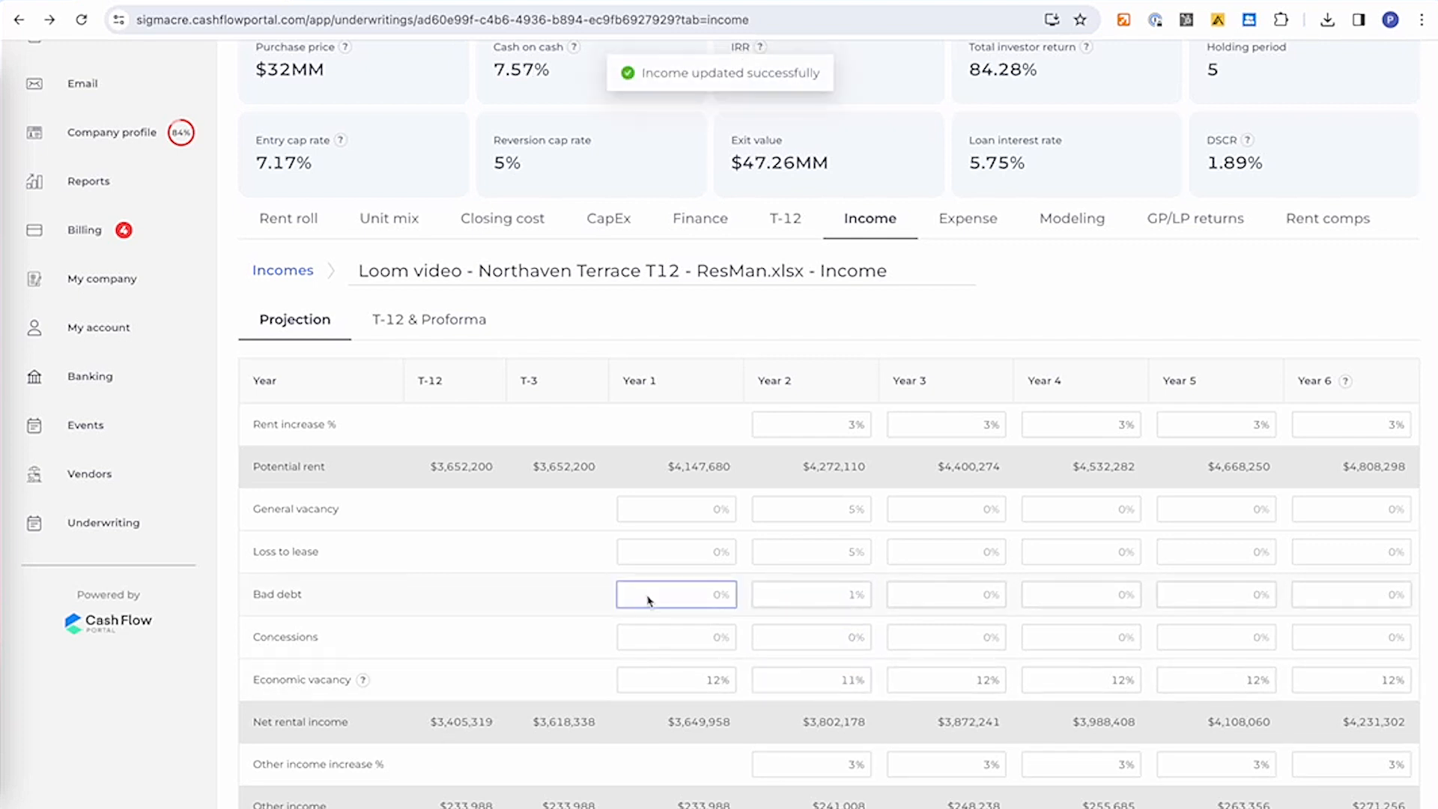
scroll(647, 600, up, 1)
click(965, 257)
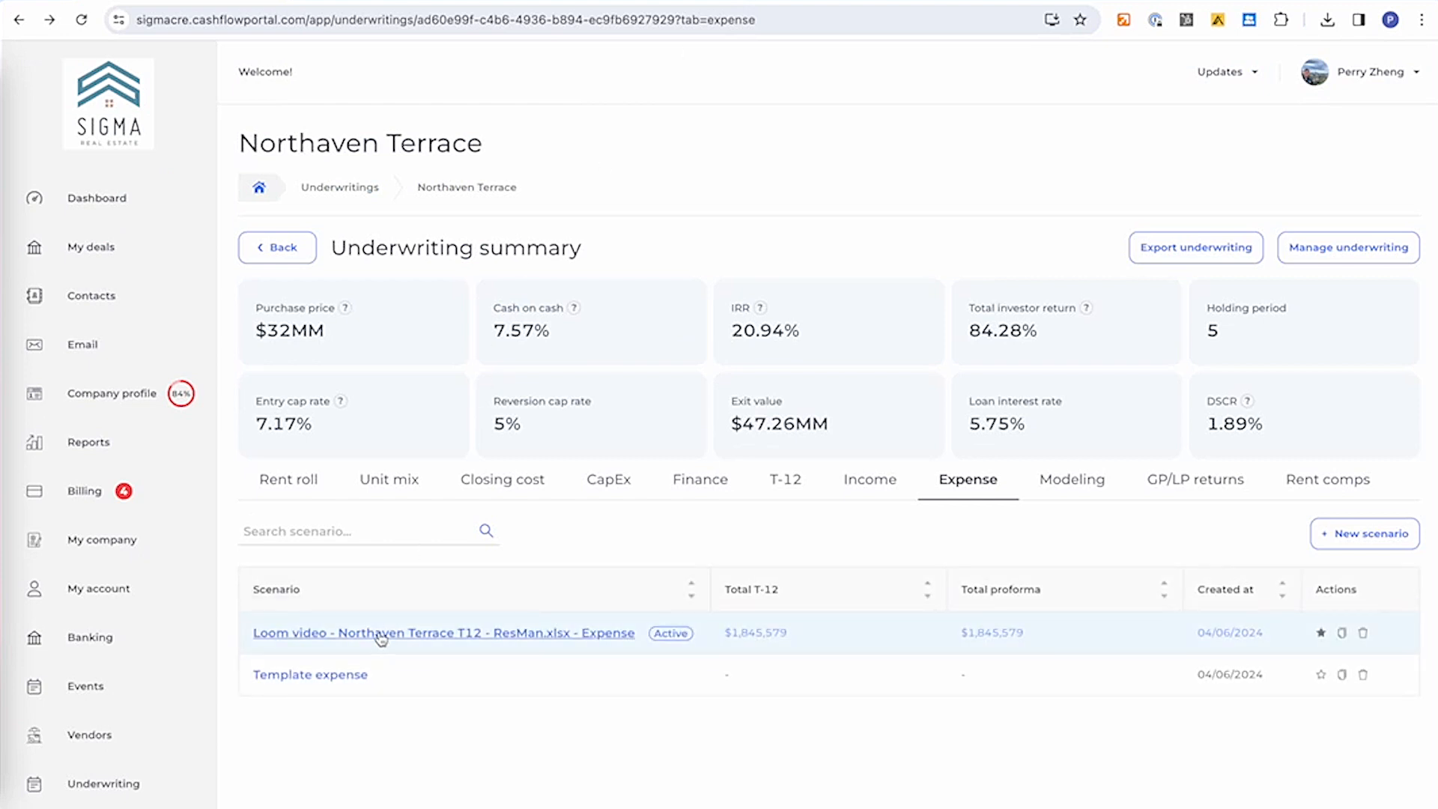
click(380, 639)
click(458, 583)
scroll(458, 583, down, 5)
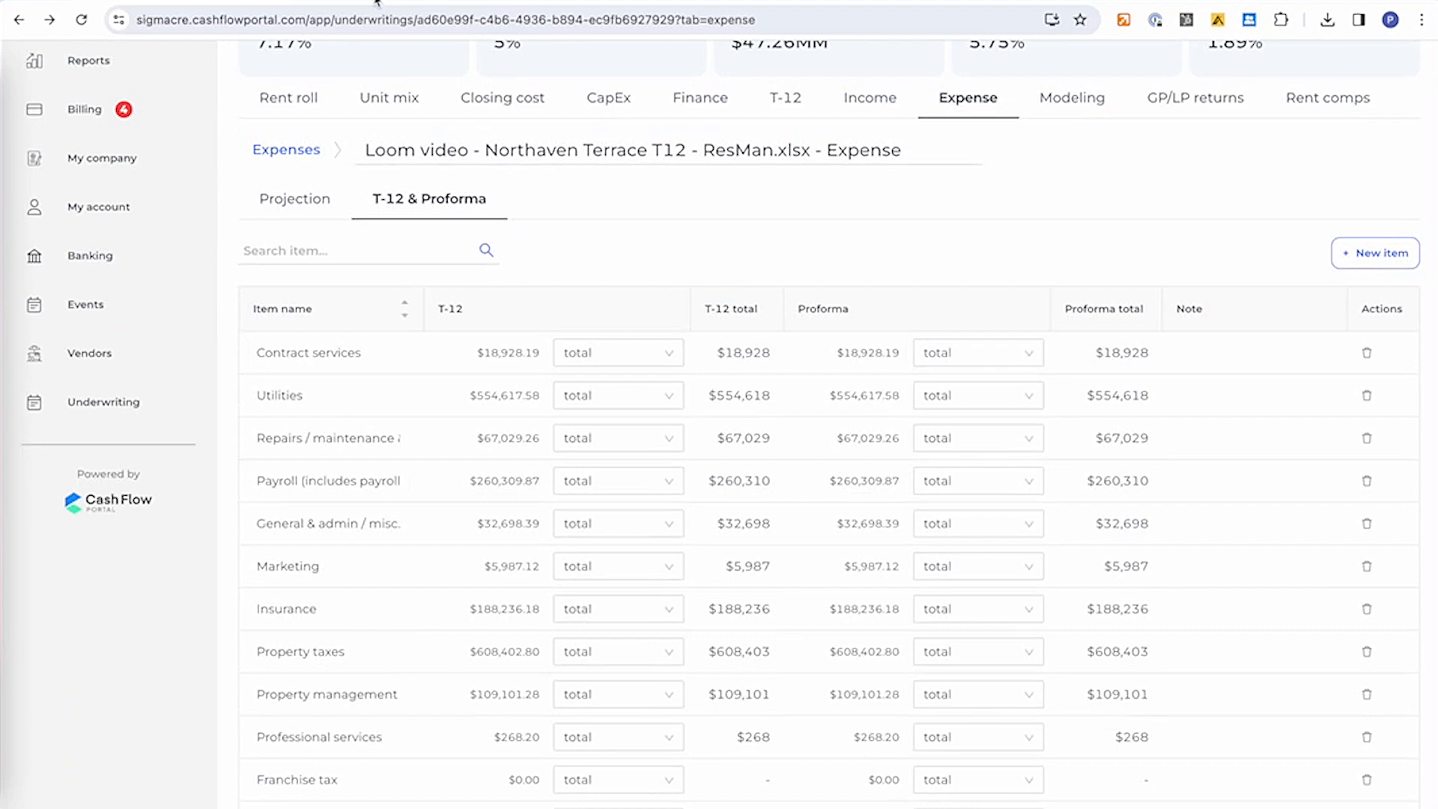
key(ctrl+Tab)
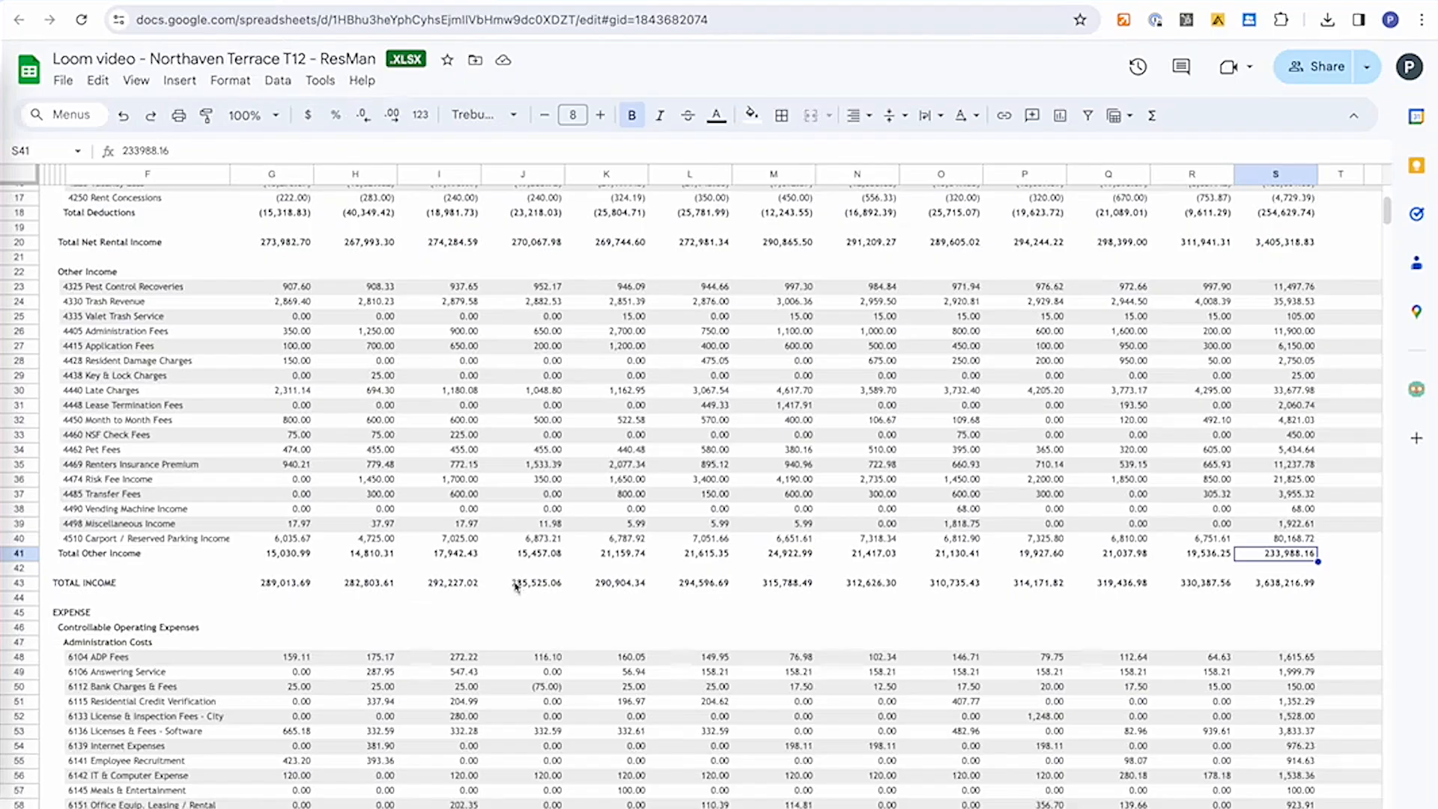
scroll(517, 587, down, 11)
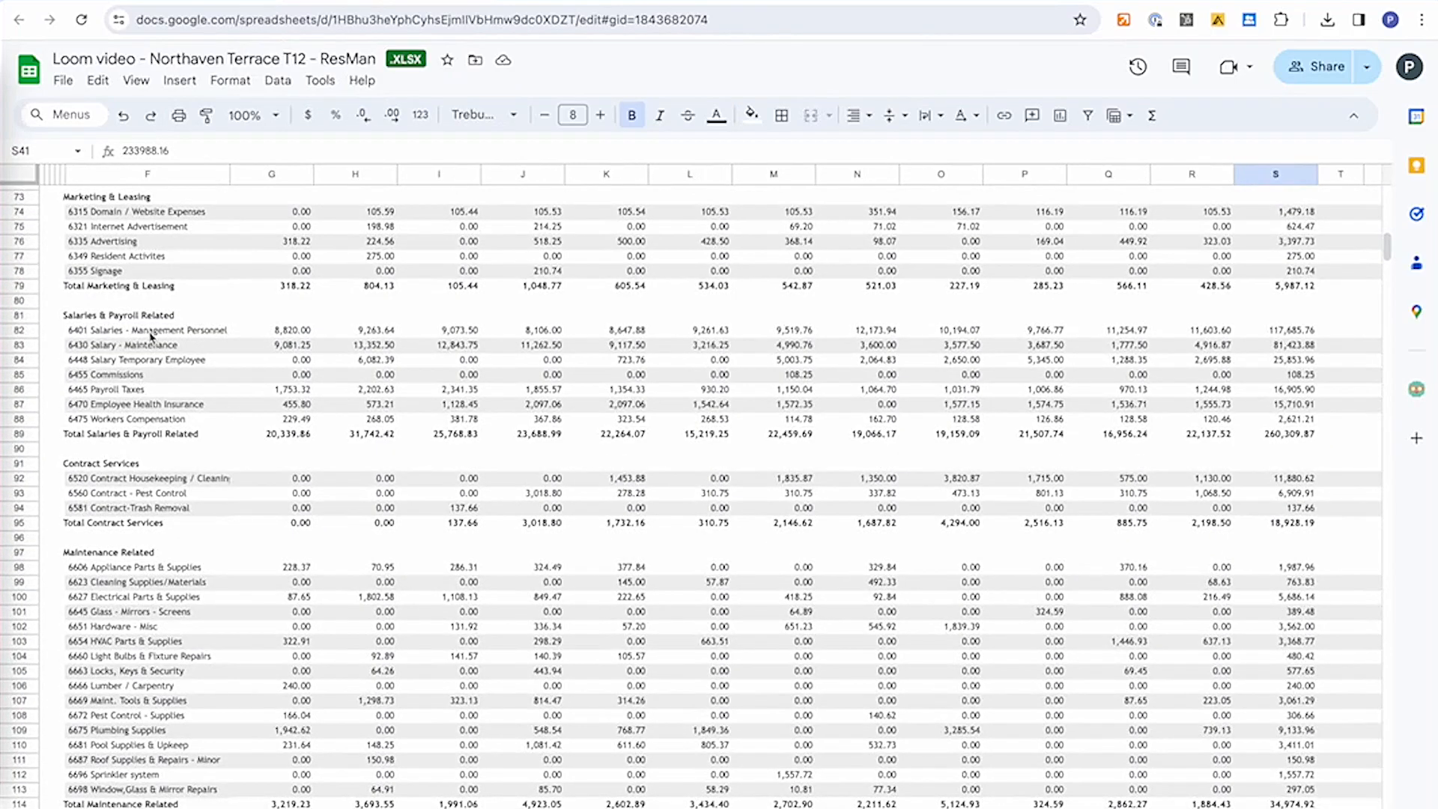
scroll(159, 385, down, 1)
click(303, 461)
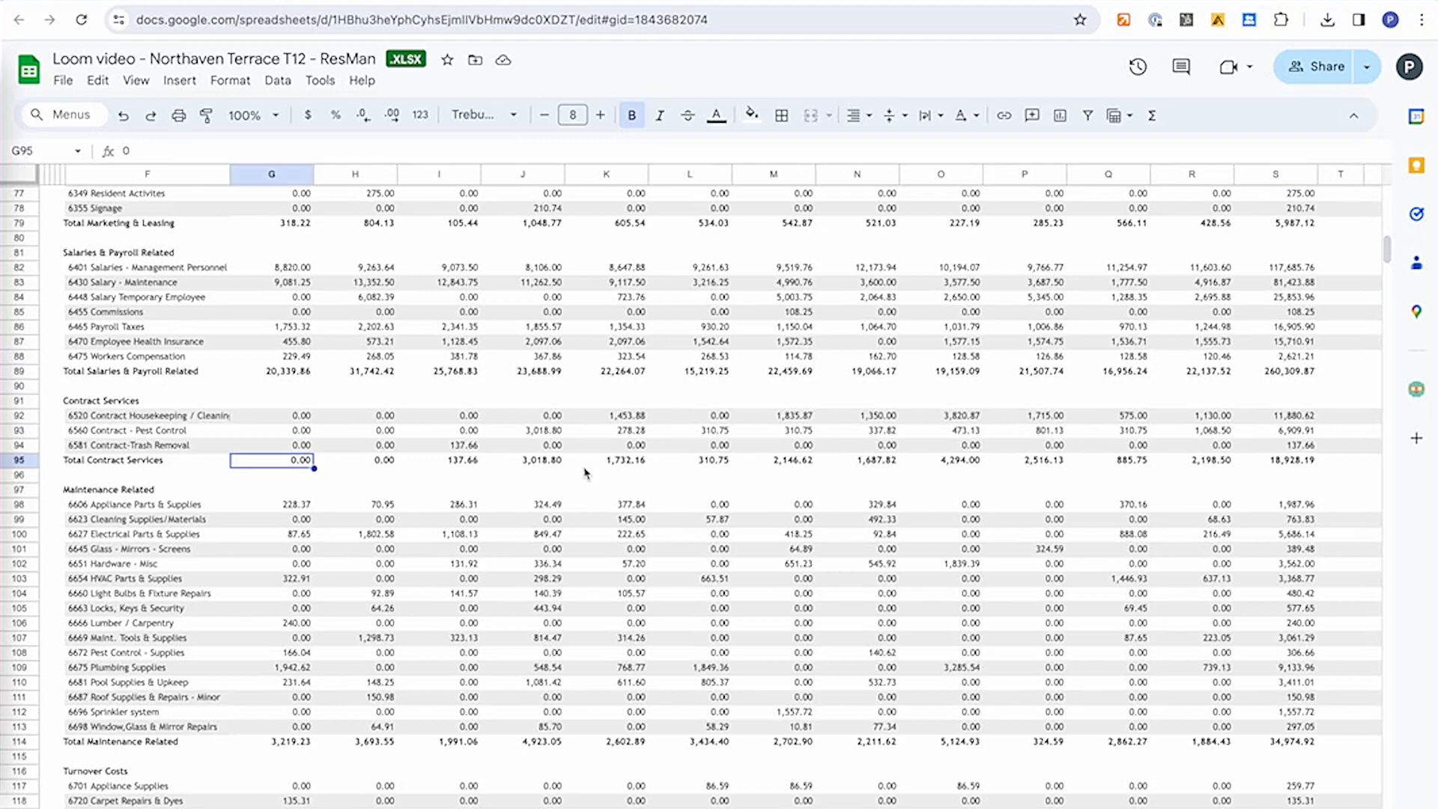
click(1281, 461)
click(289, 1)
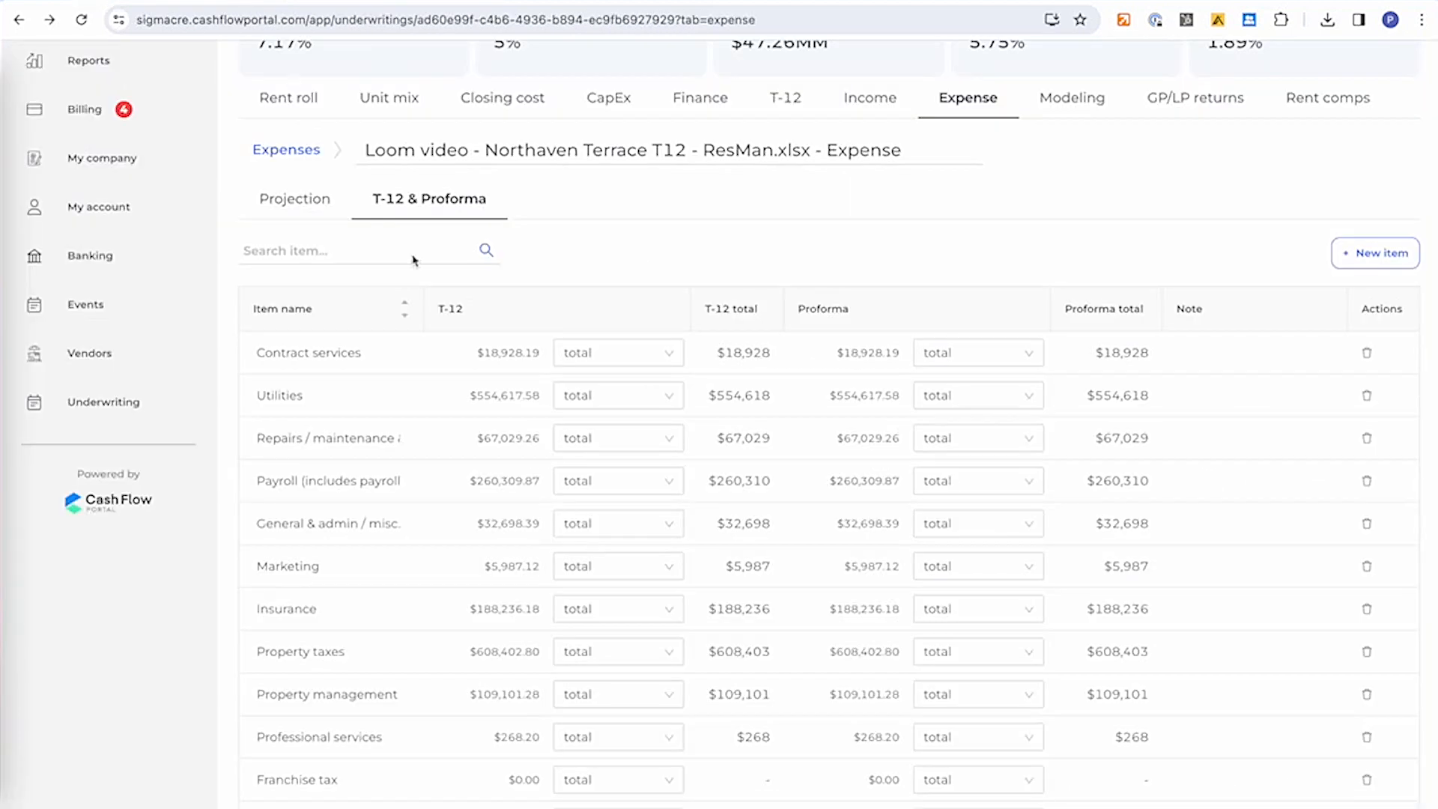
click(511, 353)
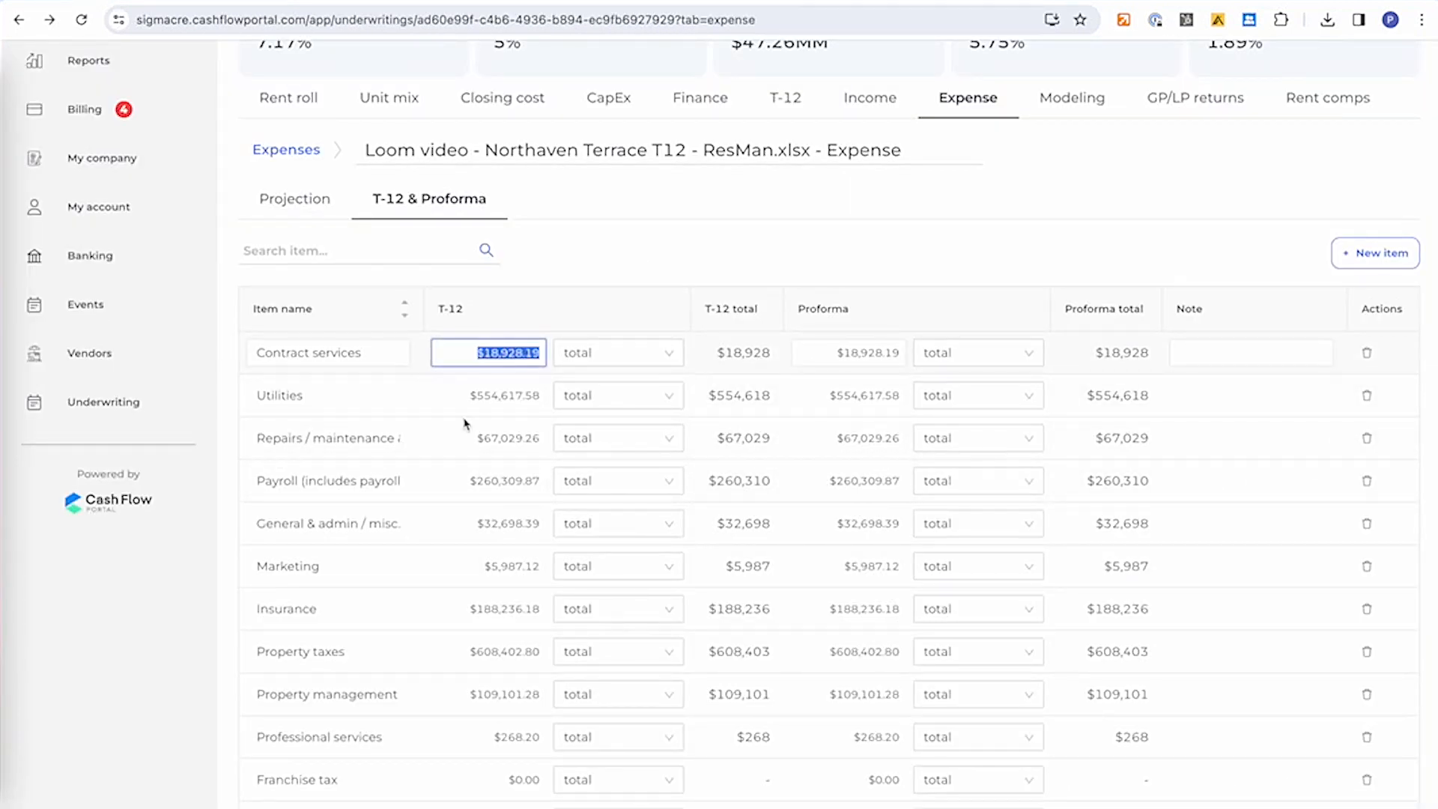
click(172, 1)
scroll(471, 459, down, 3)
scroll(353, 532, up, 1)
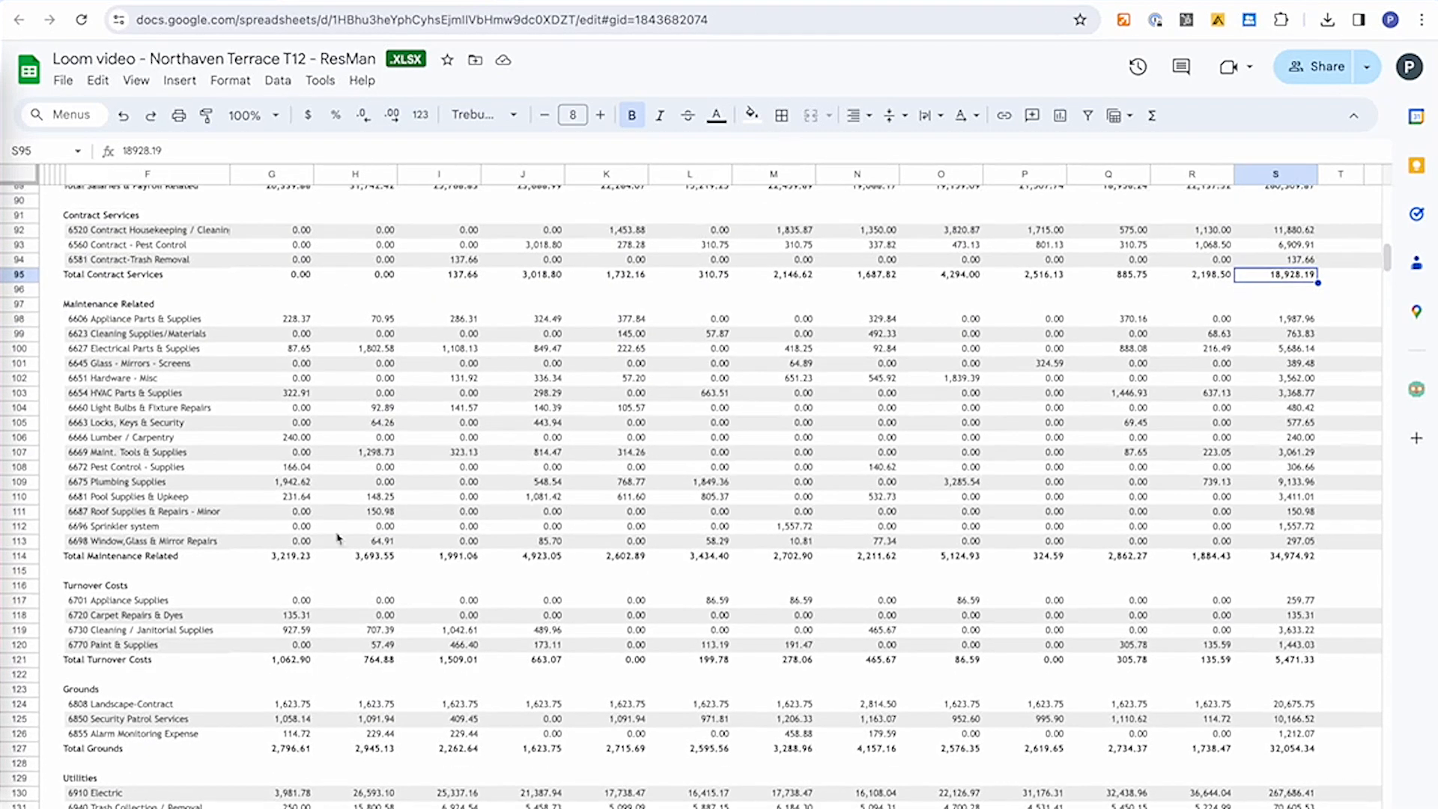
click(136, 590)
click(118, 693)
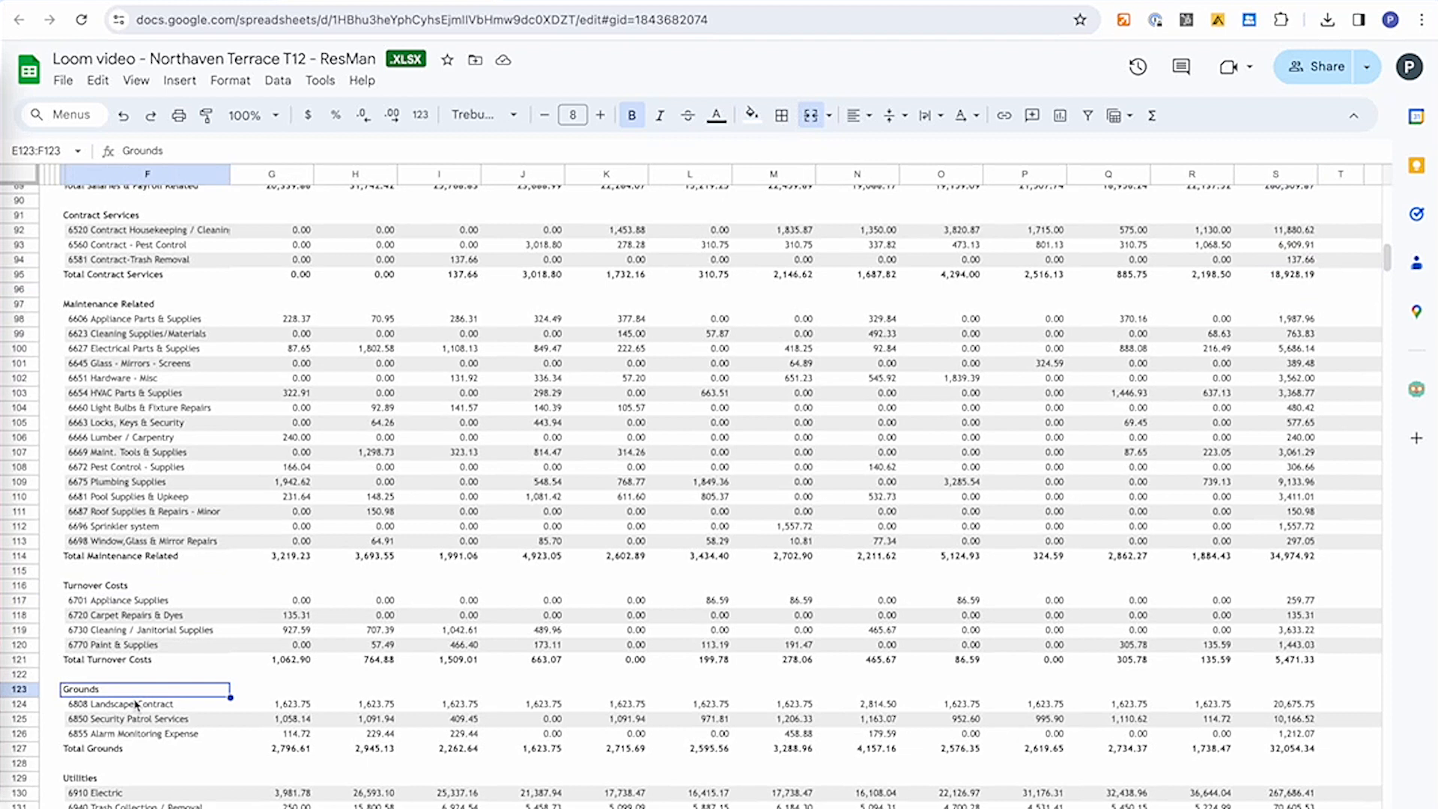
click(142, 583)
click(159, 1)
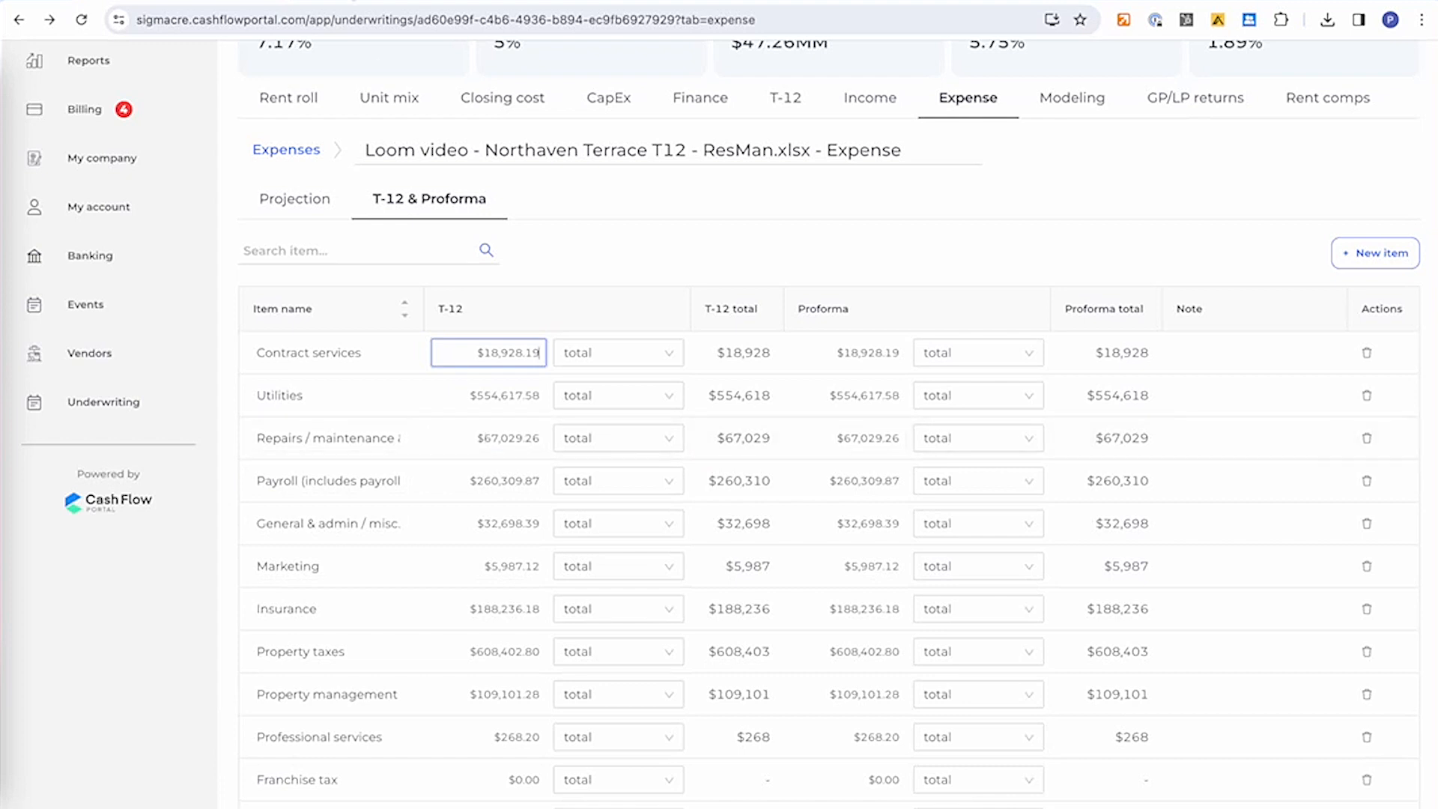
click(322, 2)
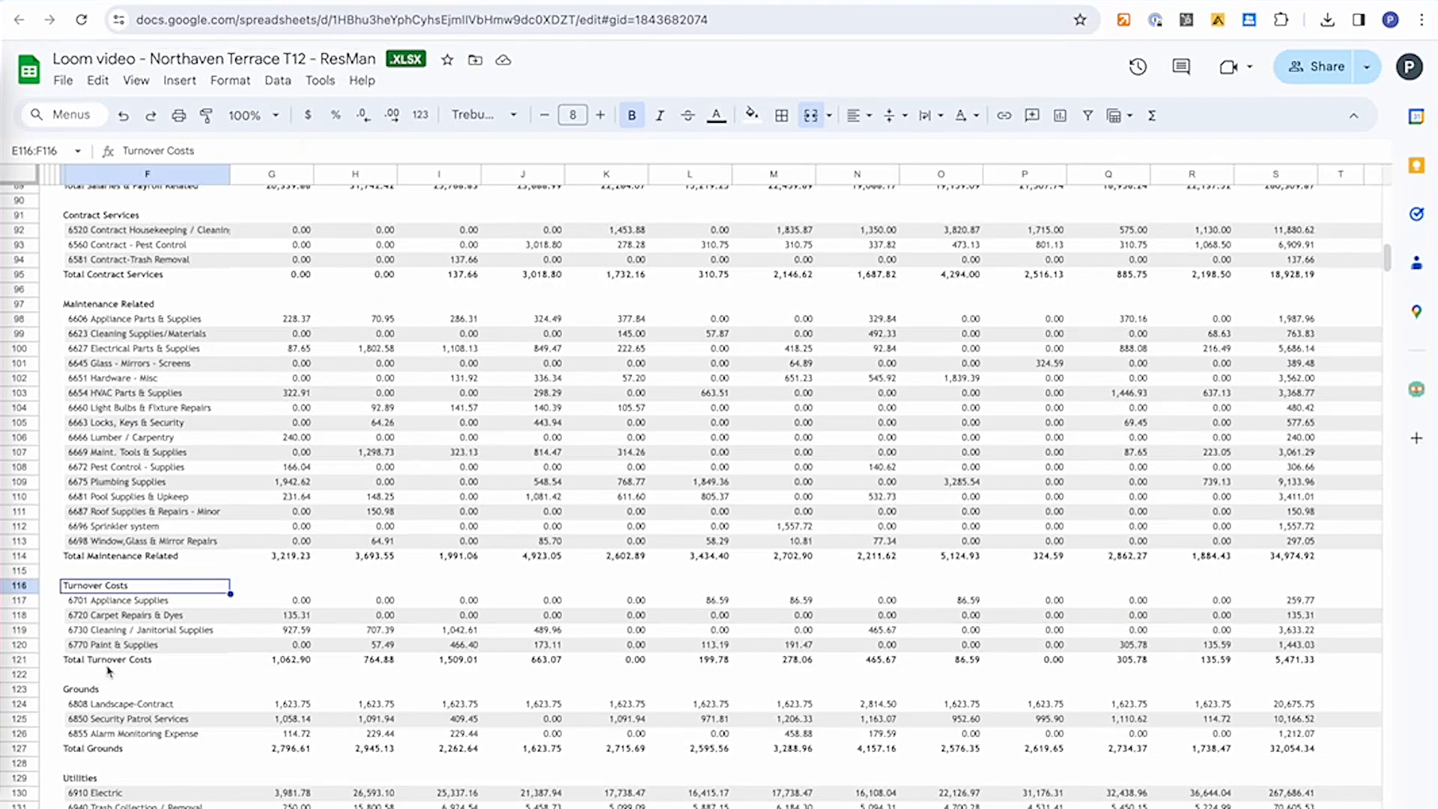
click(210, 3)
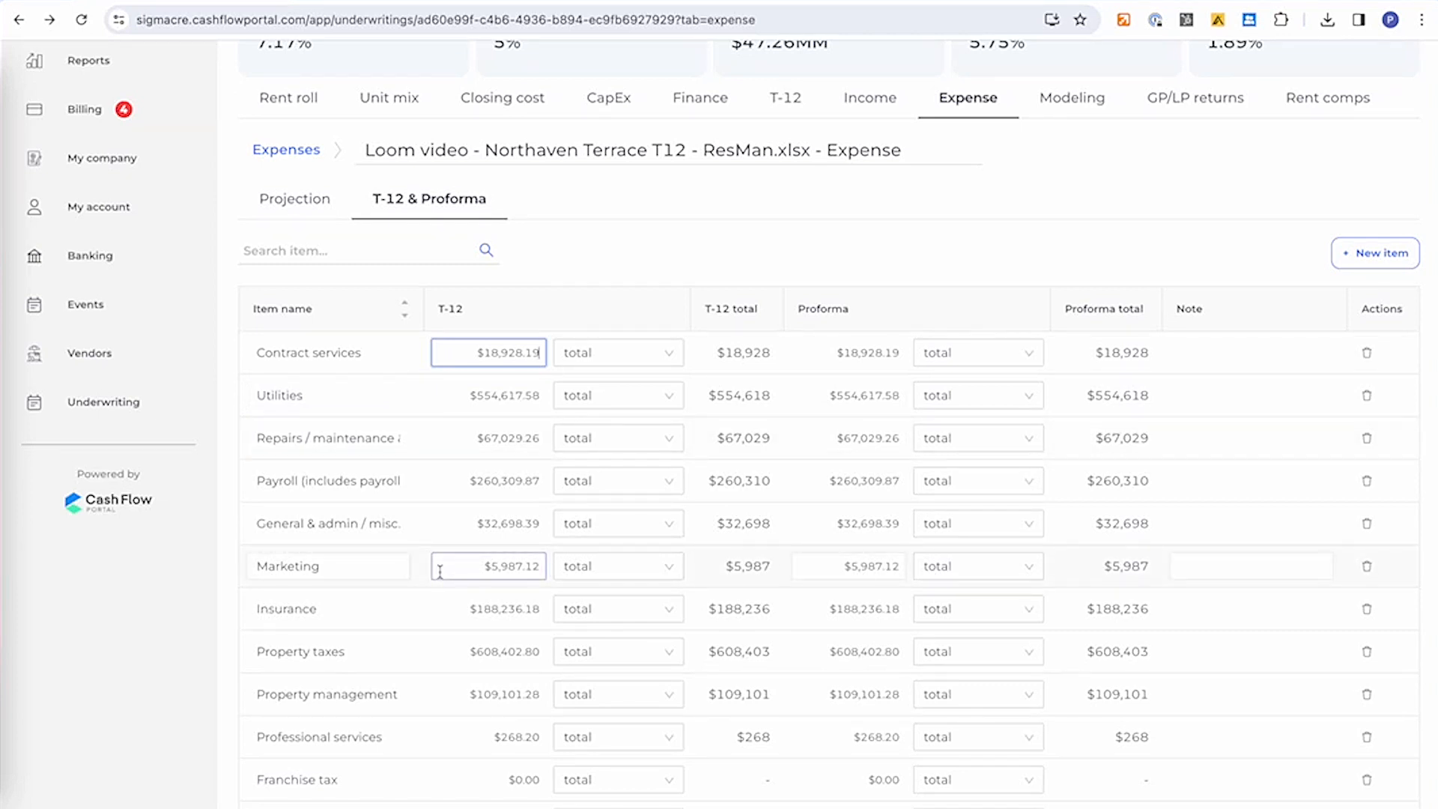
click(420, 3)
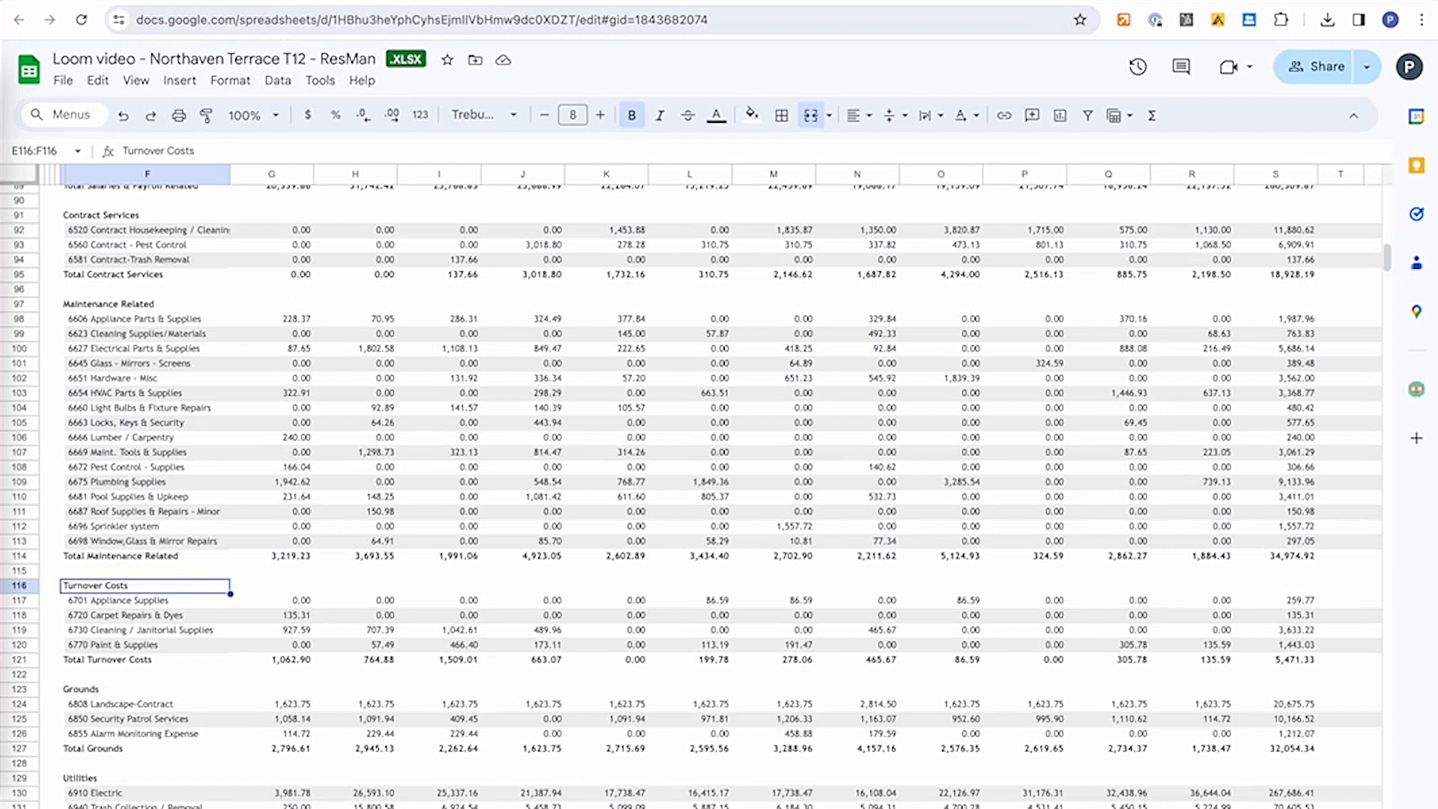
click(142, 1)
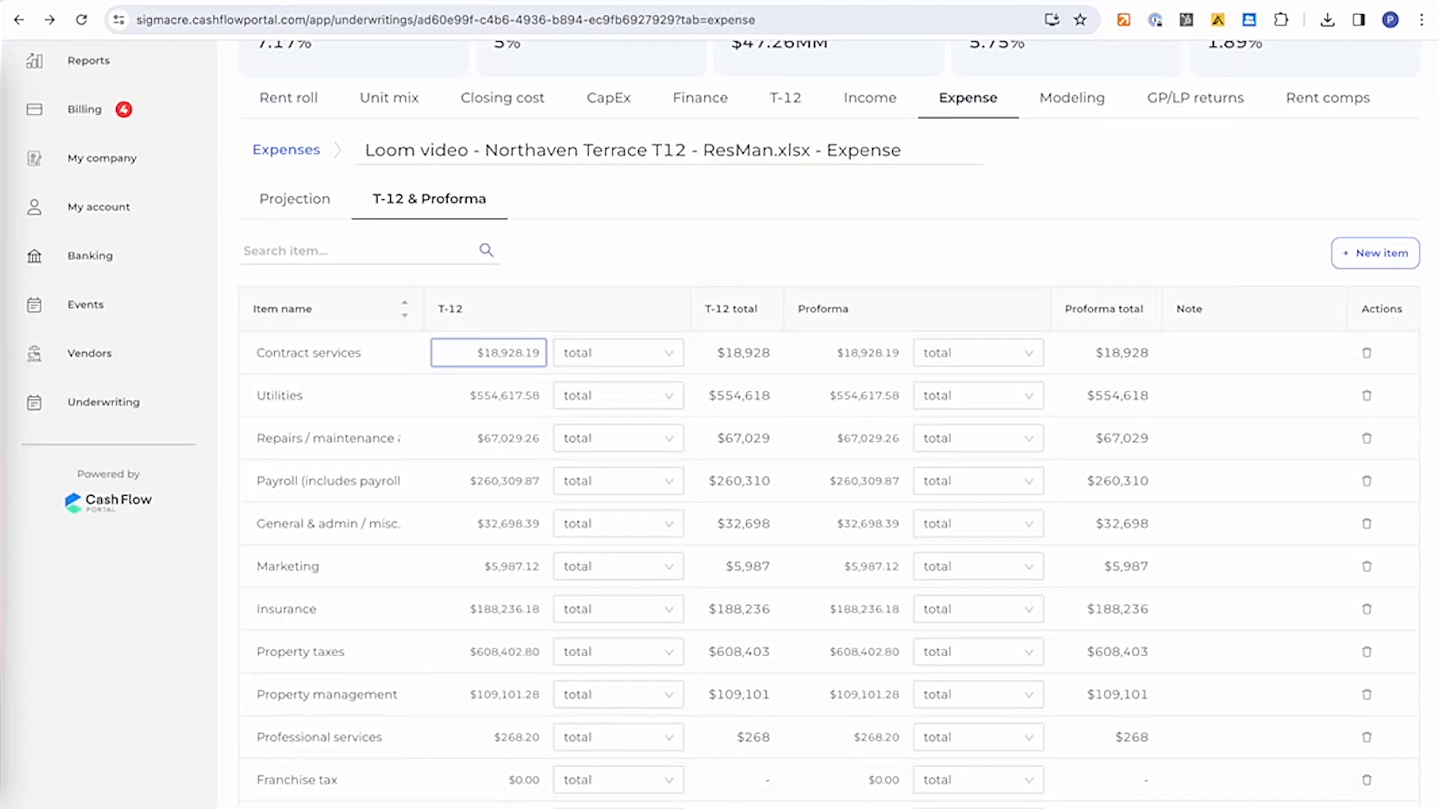
click(310, 1)
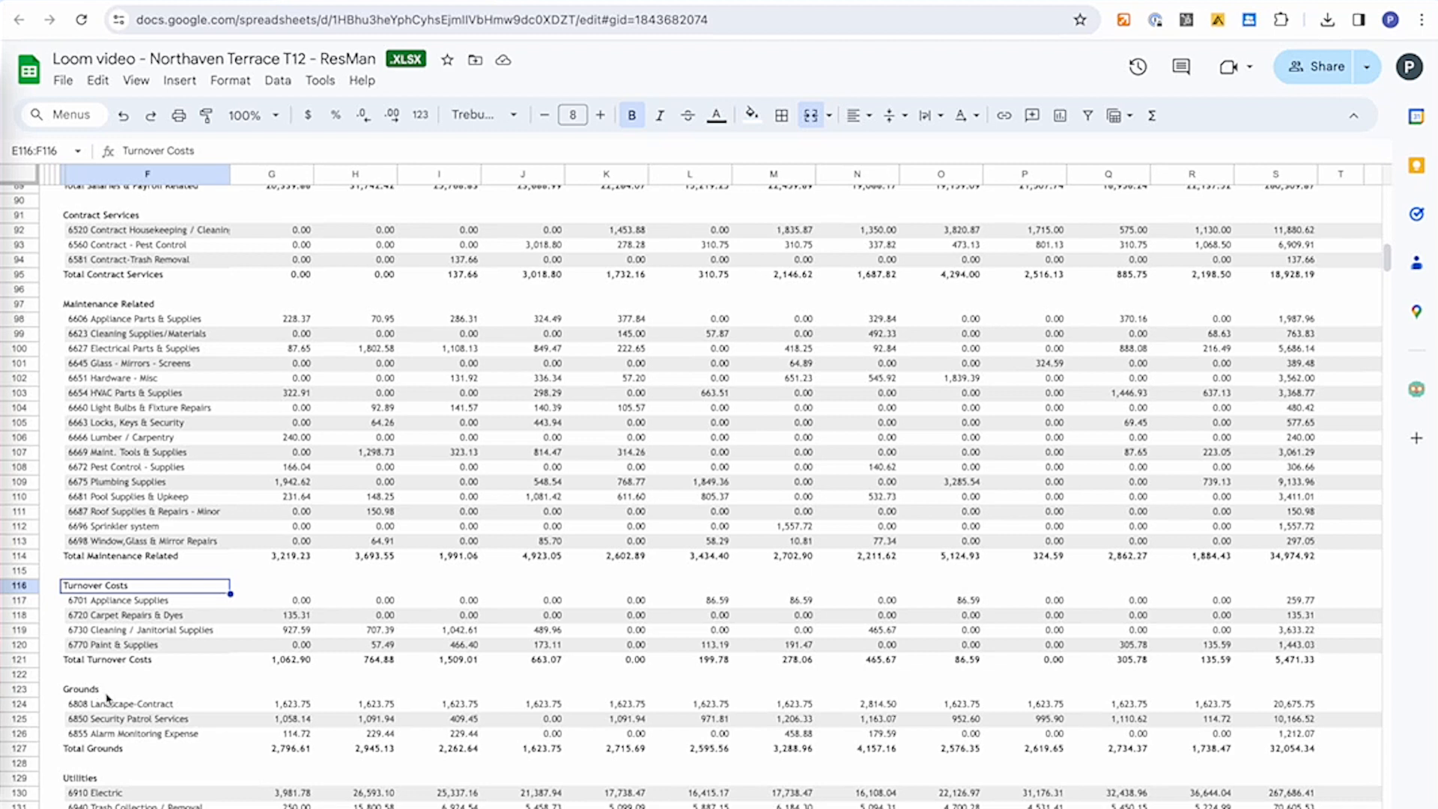
click(112, 780)
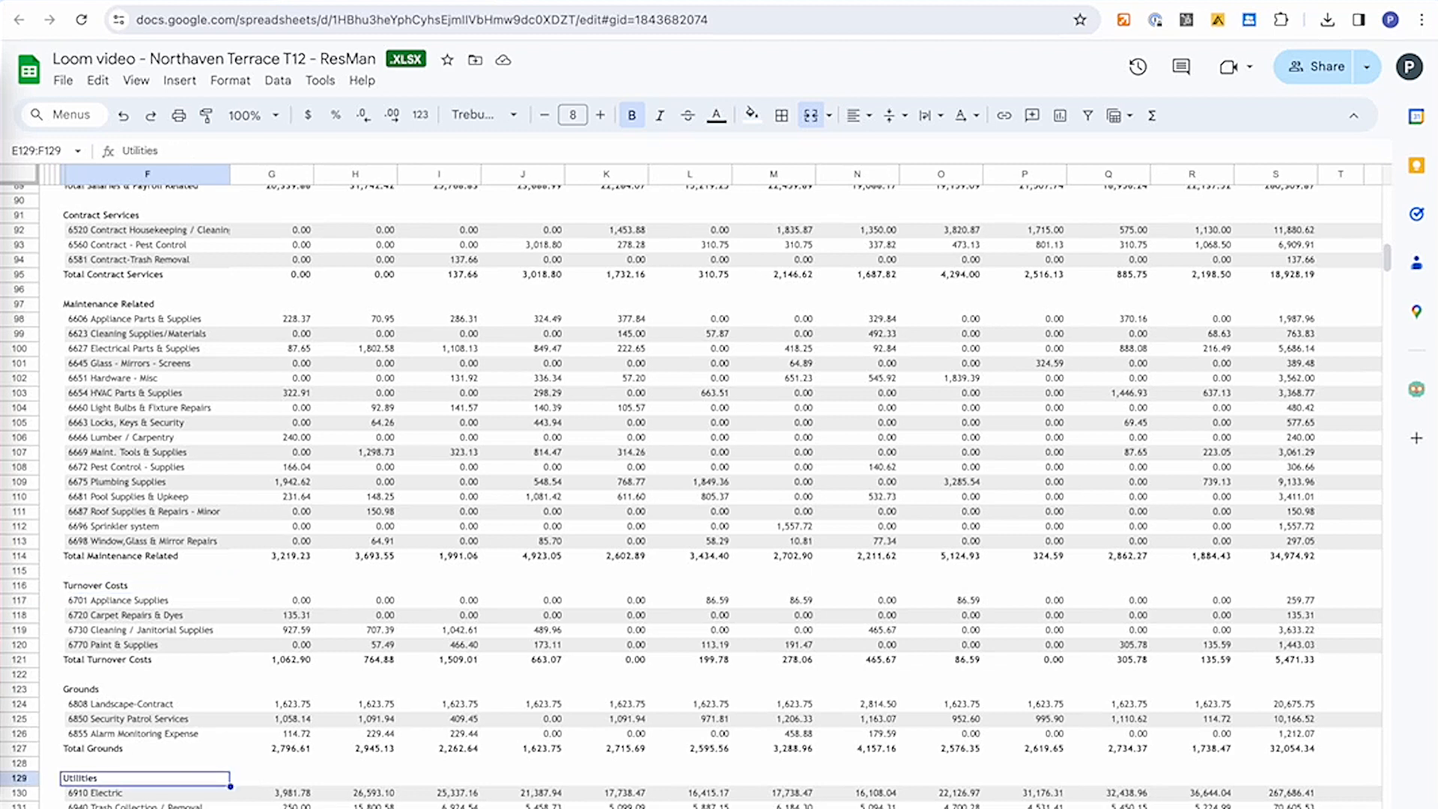
click(142, 1)
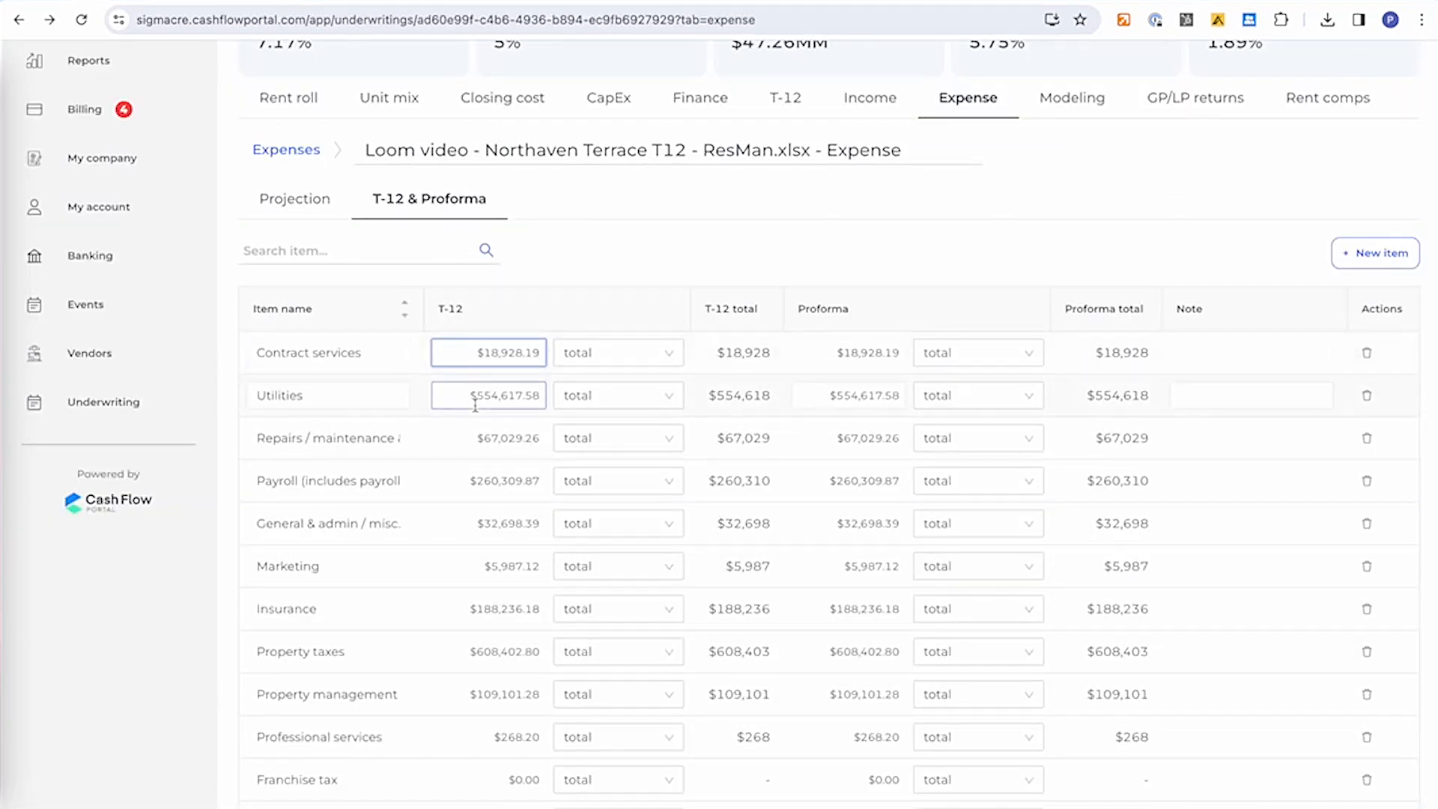
scroll(600, 671, down, 1)
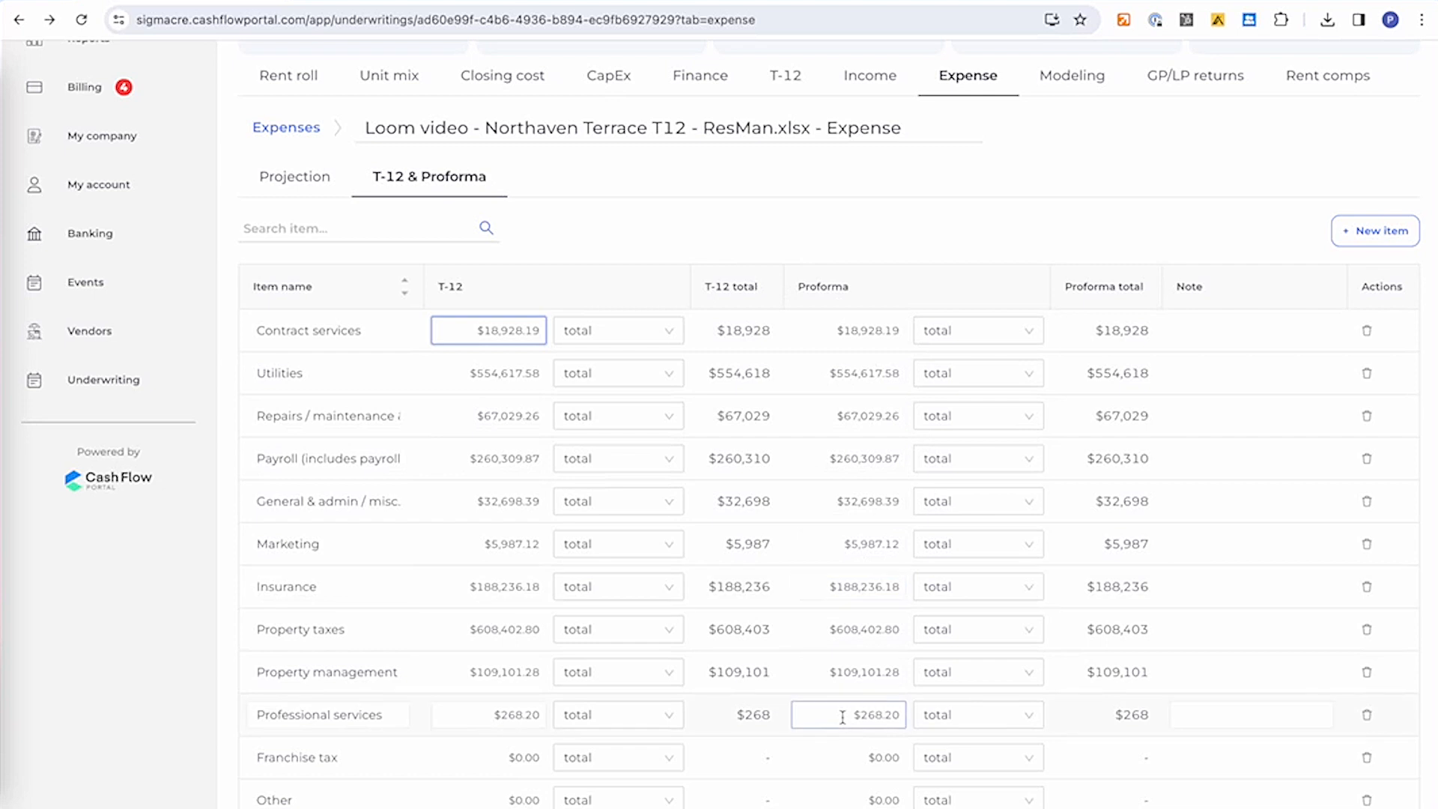
Step: Make the Property management proforma 3% of total income, giving a $116,518 total
double_click(849, 672)
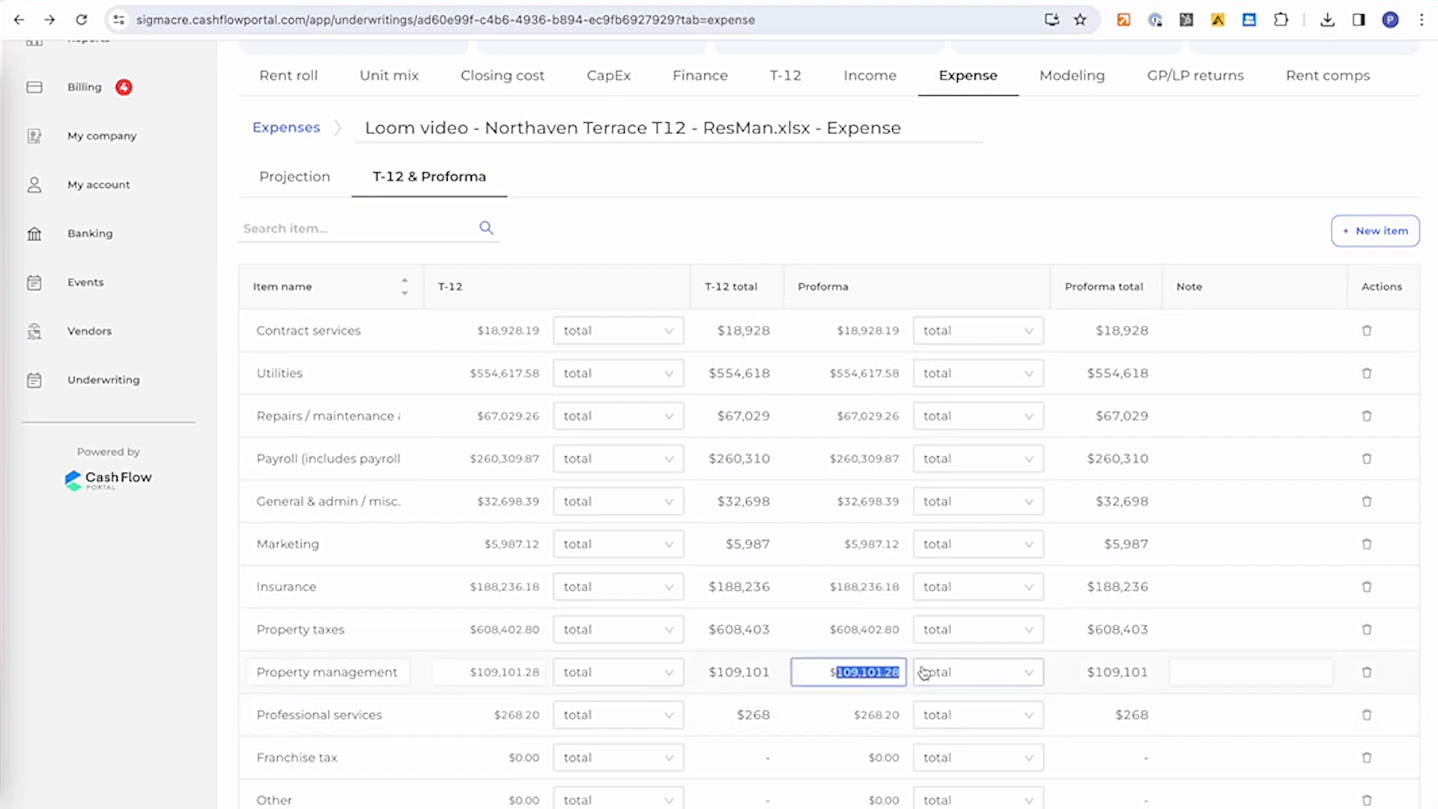
click(939, 684)
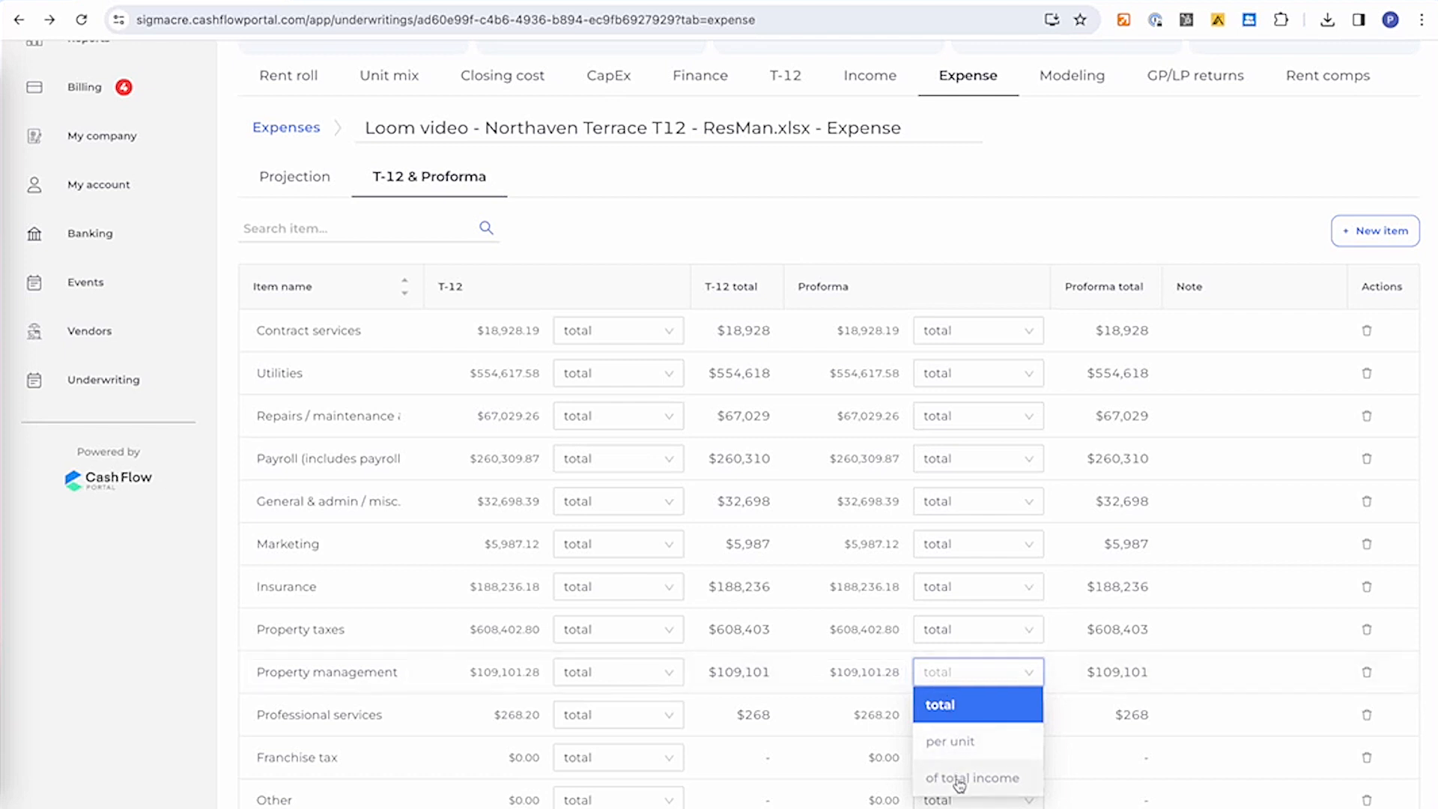
click(959, 774)
click(880, 681)
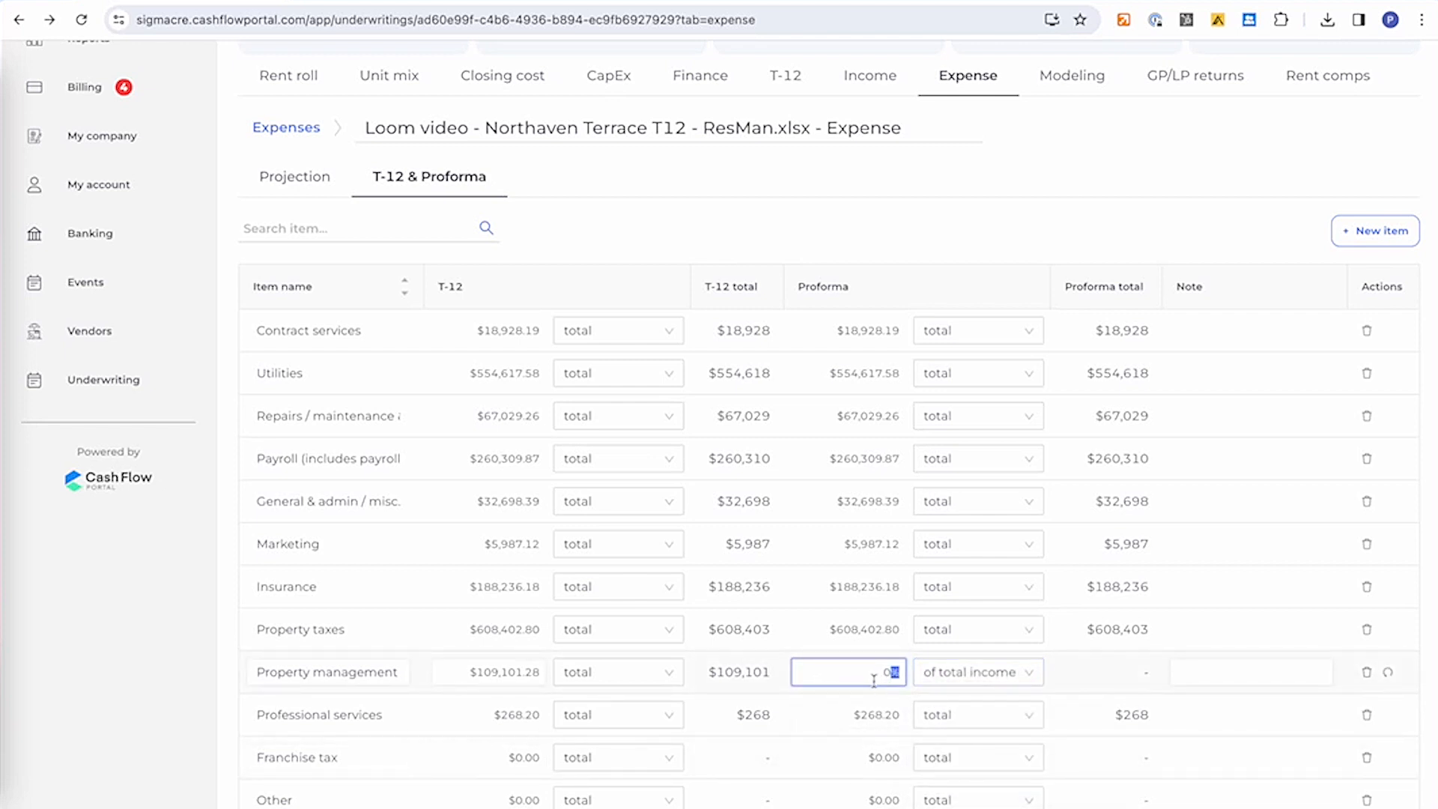
drag(866, 676, 913, 683)
text(3)
key(Return)
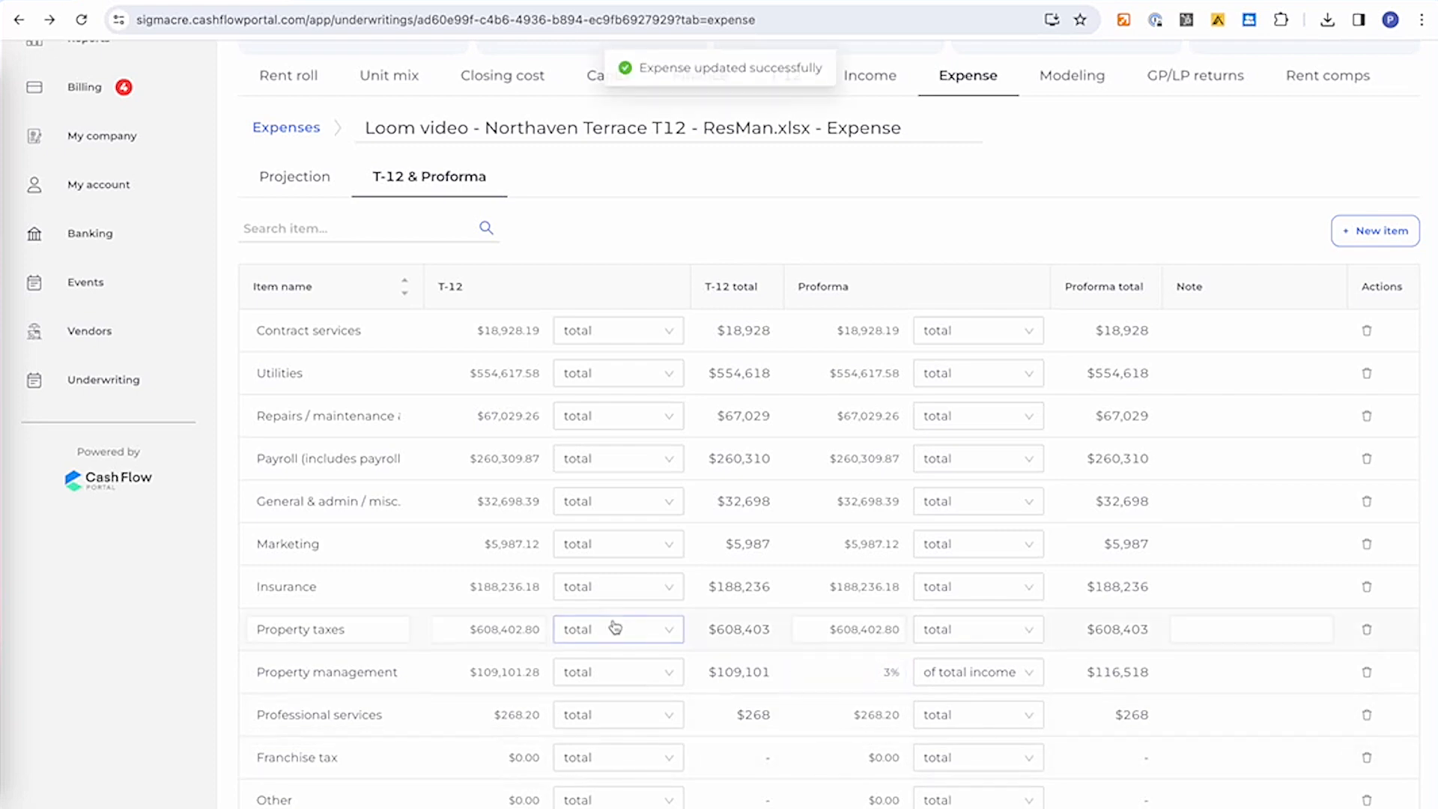
scroll(615, 628, up, 5)
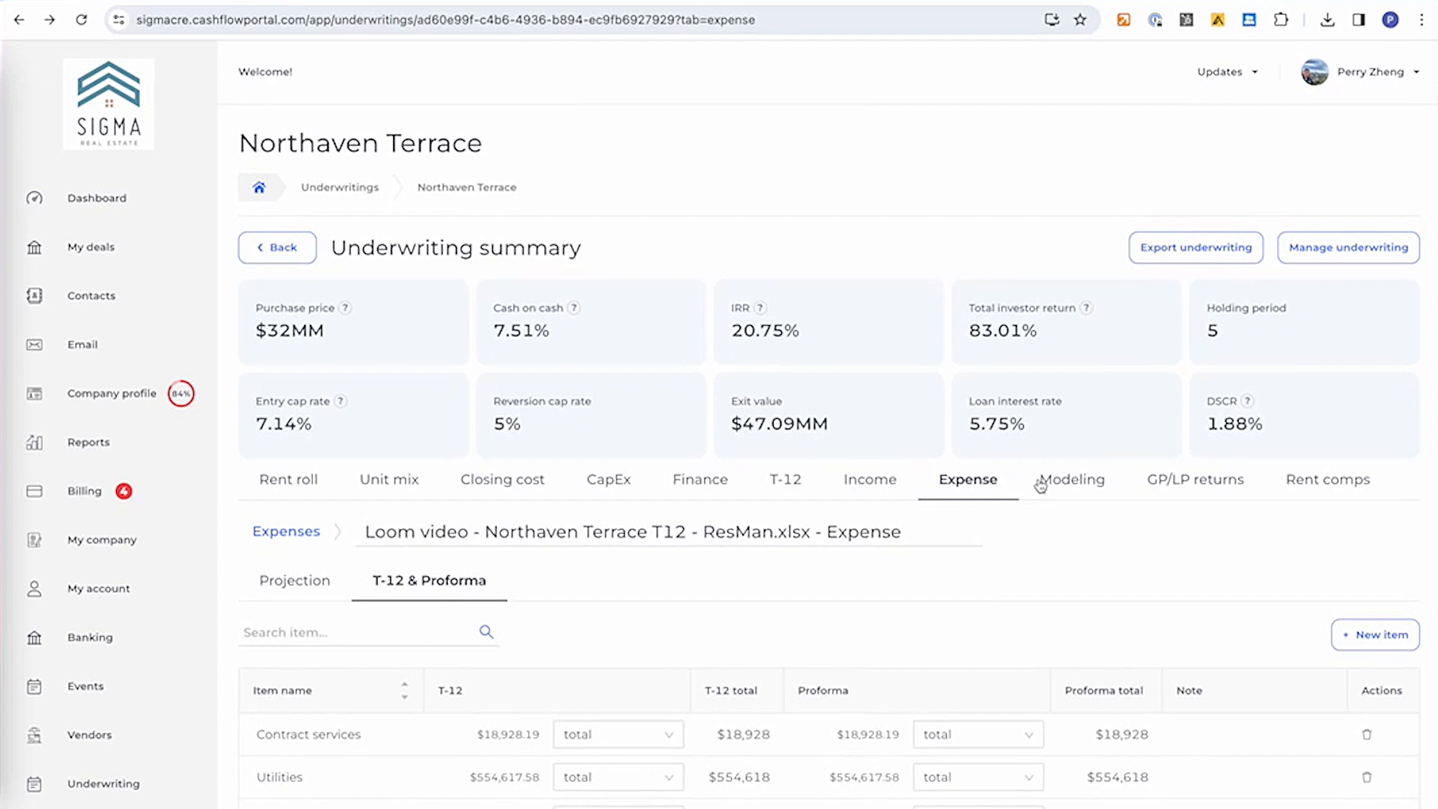
Step: Open the Template modeling projection from the Modeling section
click(1062, 484)
click(322, 633)
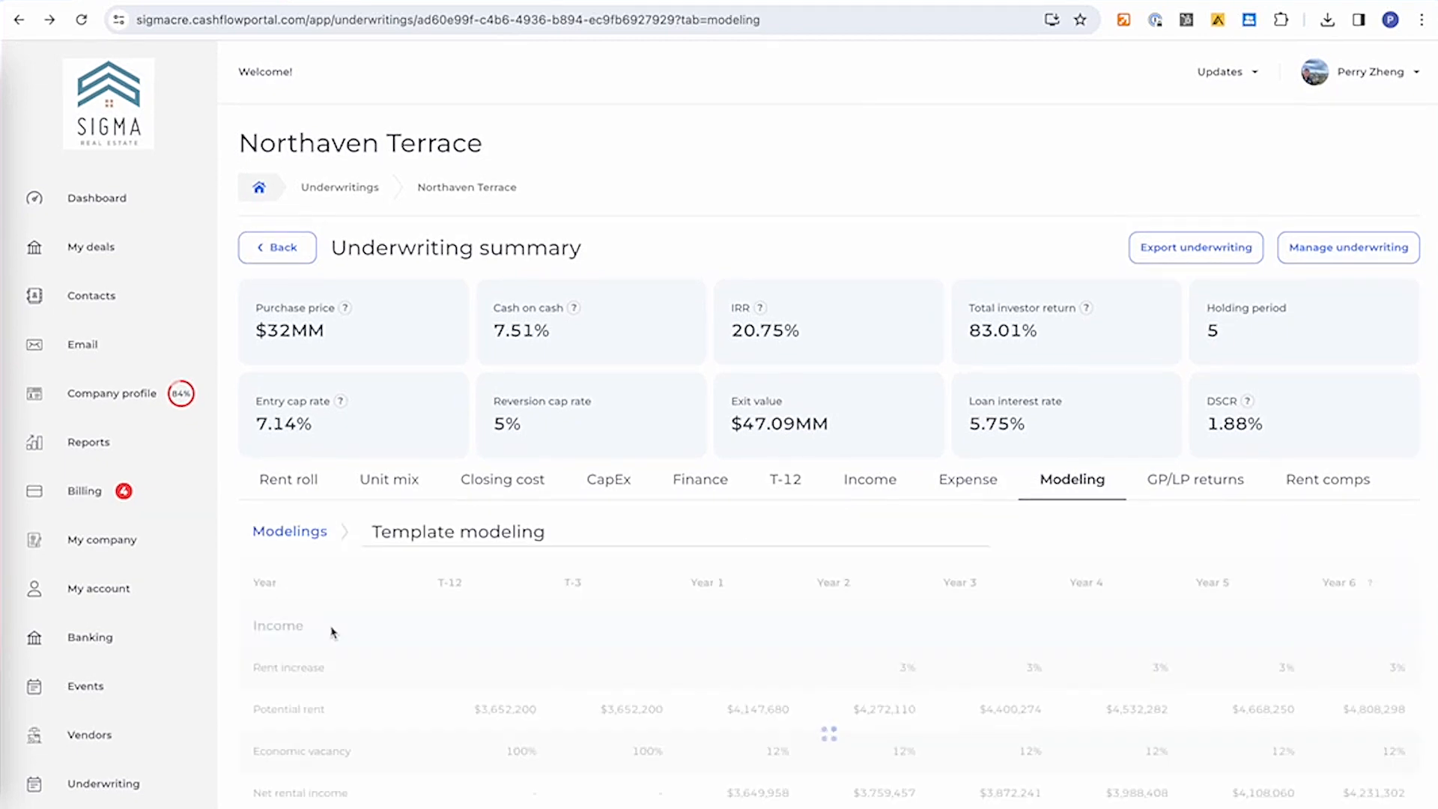
scroll(641, 586, down, 1)
scroll(639, 586, down, 4)
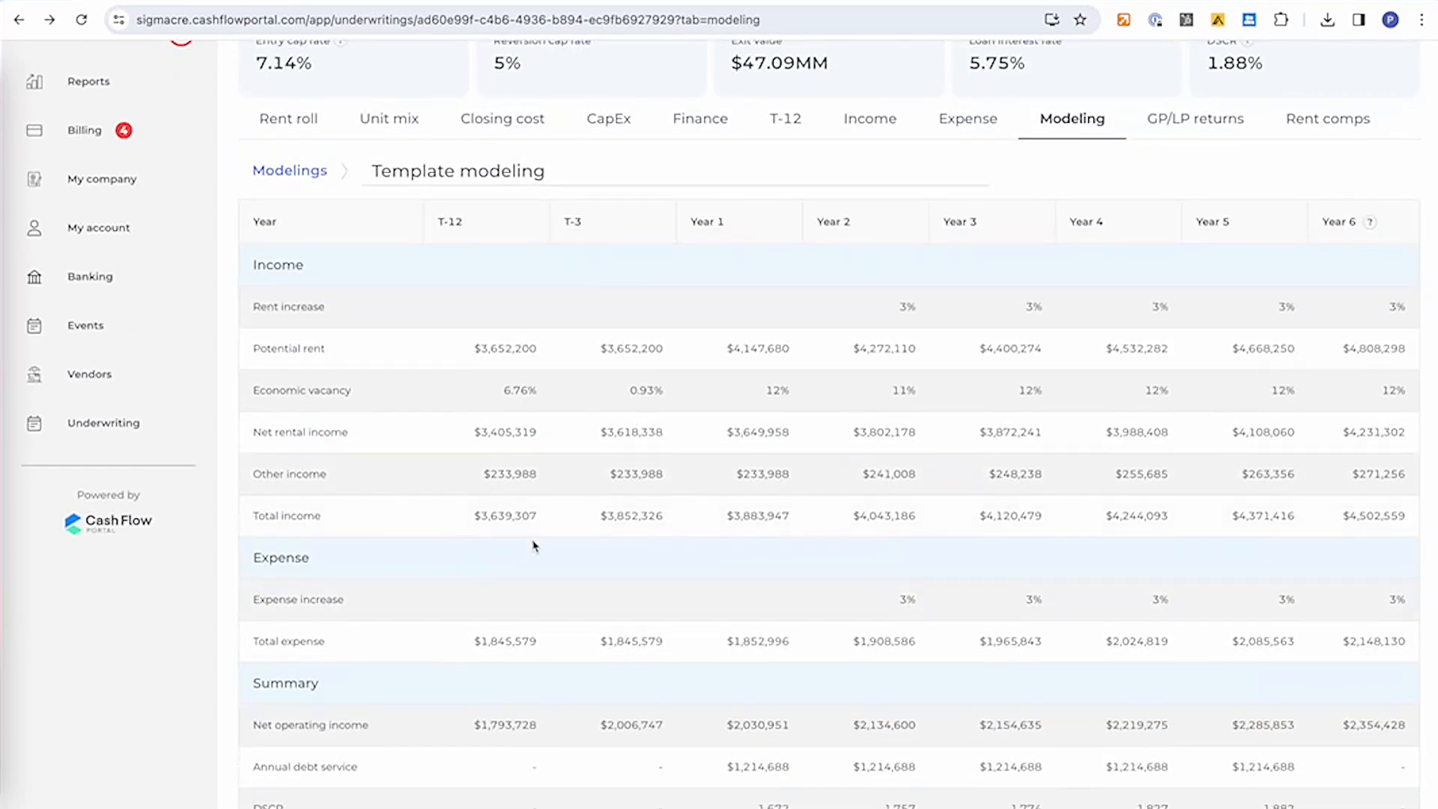
scroll(824, 449, up, 5)
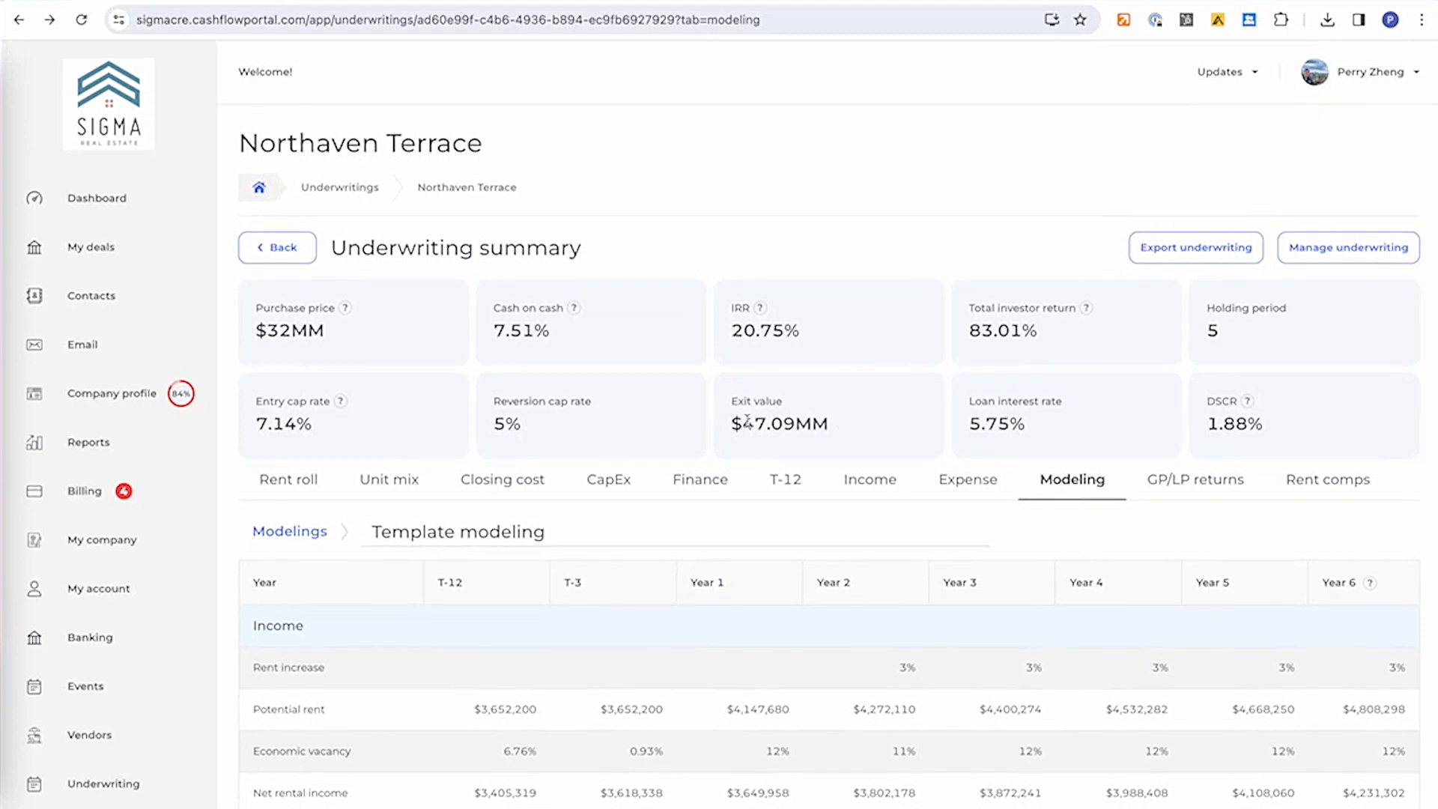
Step: Review the $47.09MM exit value, loan rate, 1.88 DSCR, 20.75% IRR and $32MM purchase price
drag(734, 423, 838, 427)
drag(979, 424, 1054, 430)
click(1119, 424)
drag(1209, 424, 1251, 424)
click(1270, 430)
drag(728, 345, 850, 342)
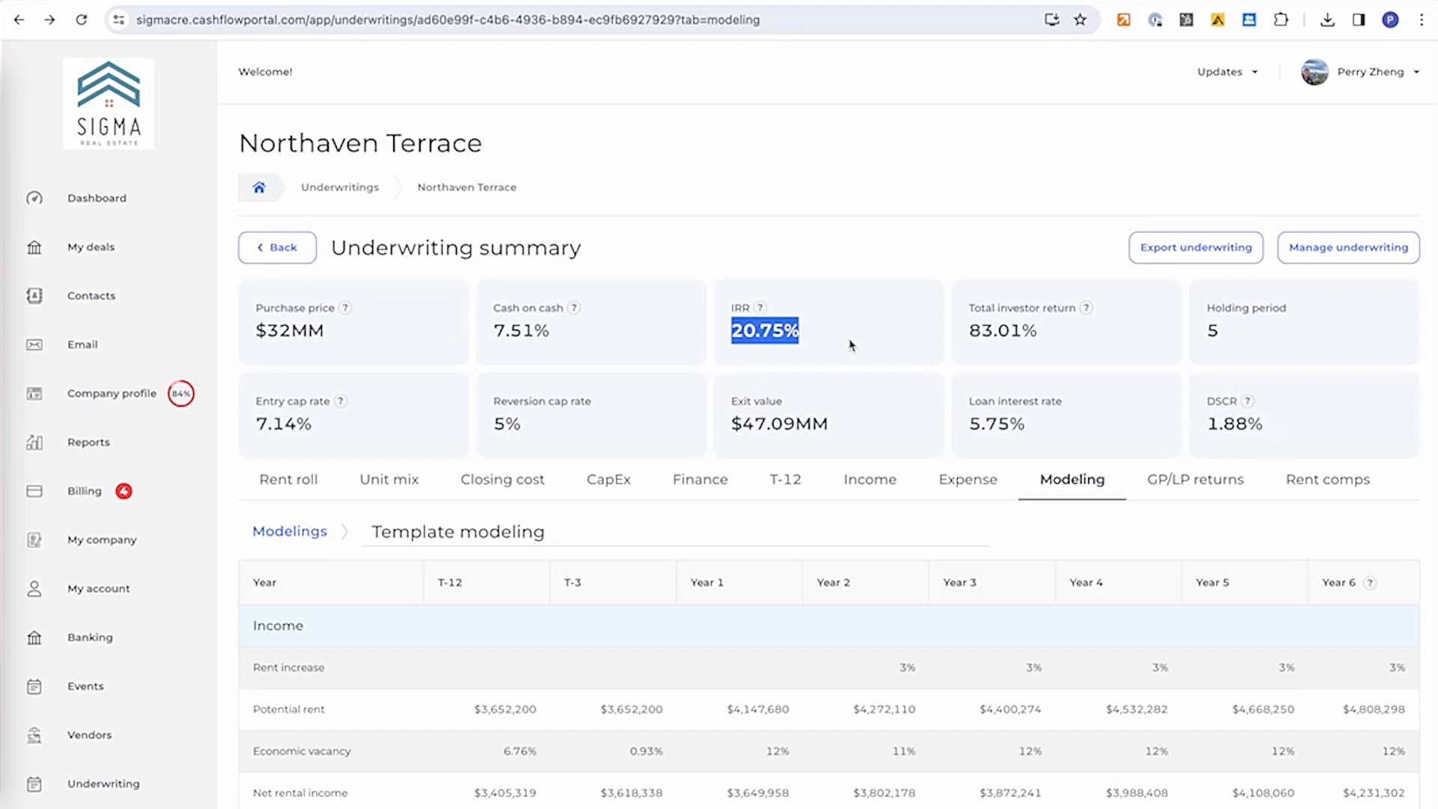
click(686, 430)
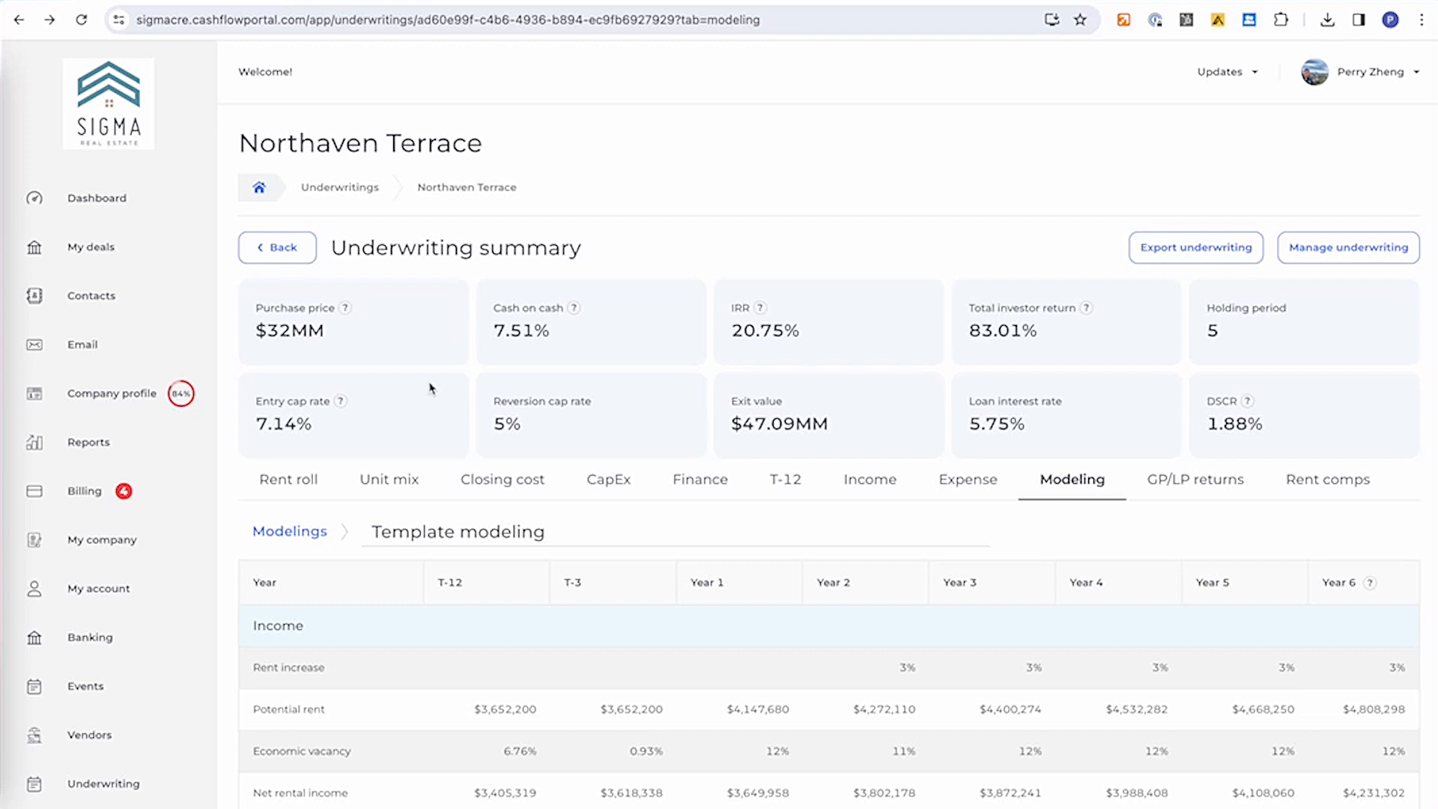
drag(258, 330, 319, 331)
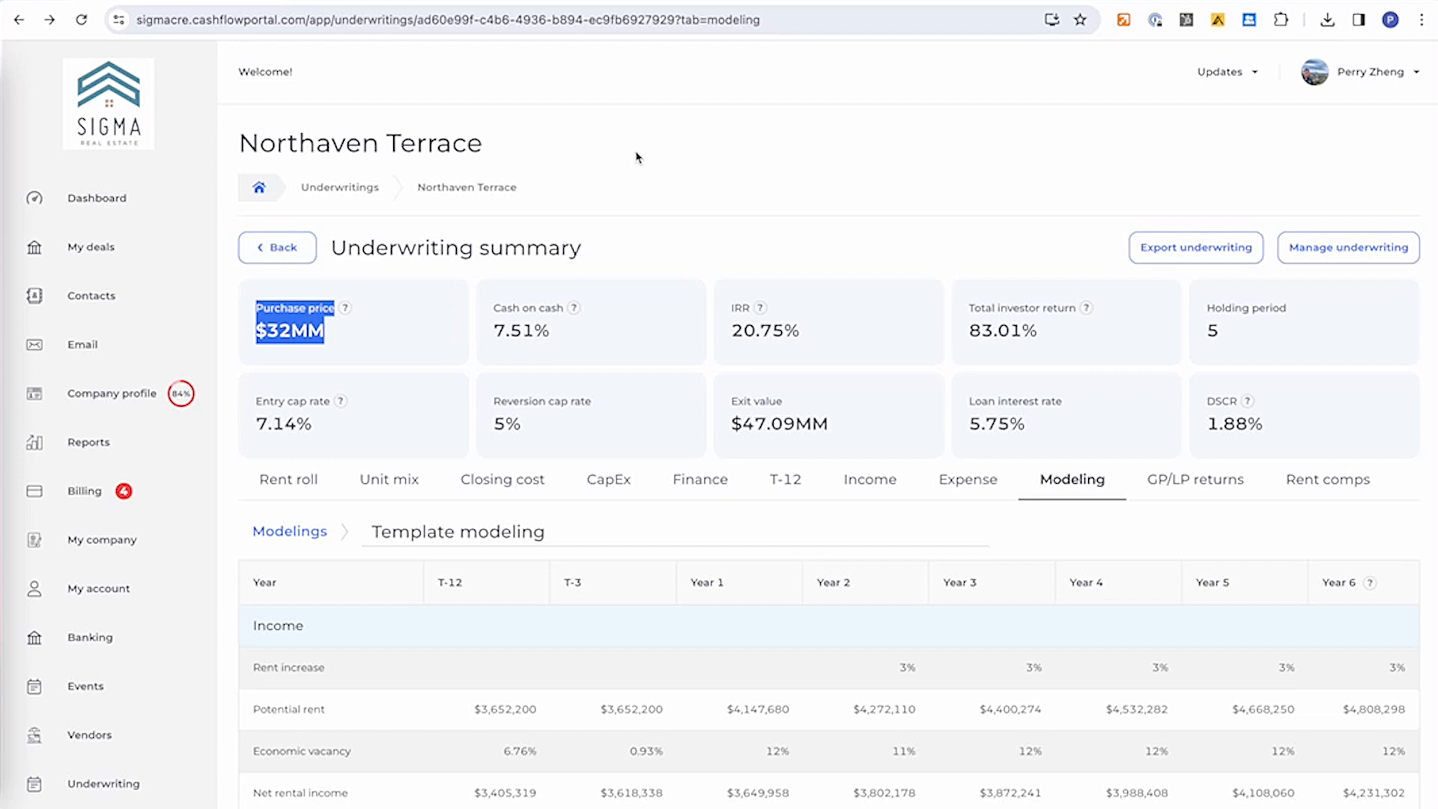
click(978, 333)
scroll(700, 382, down, 3)
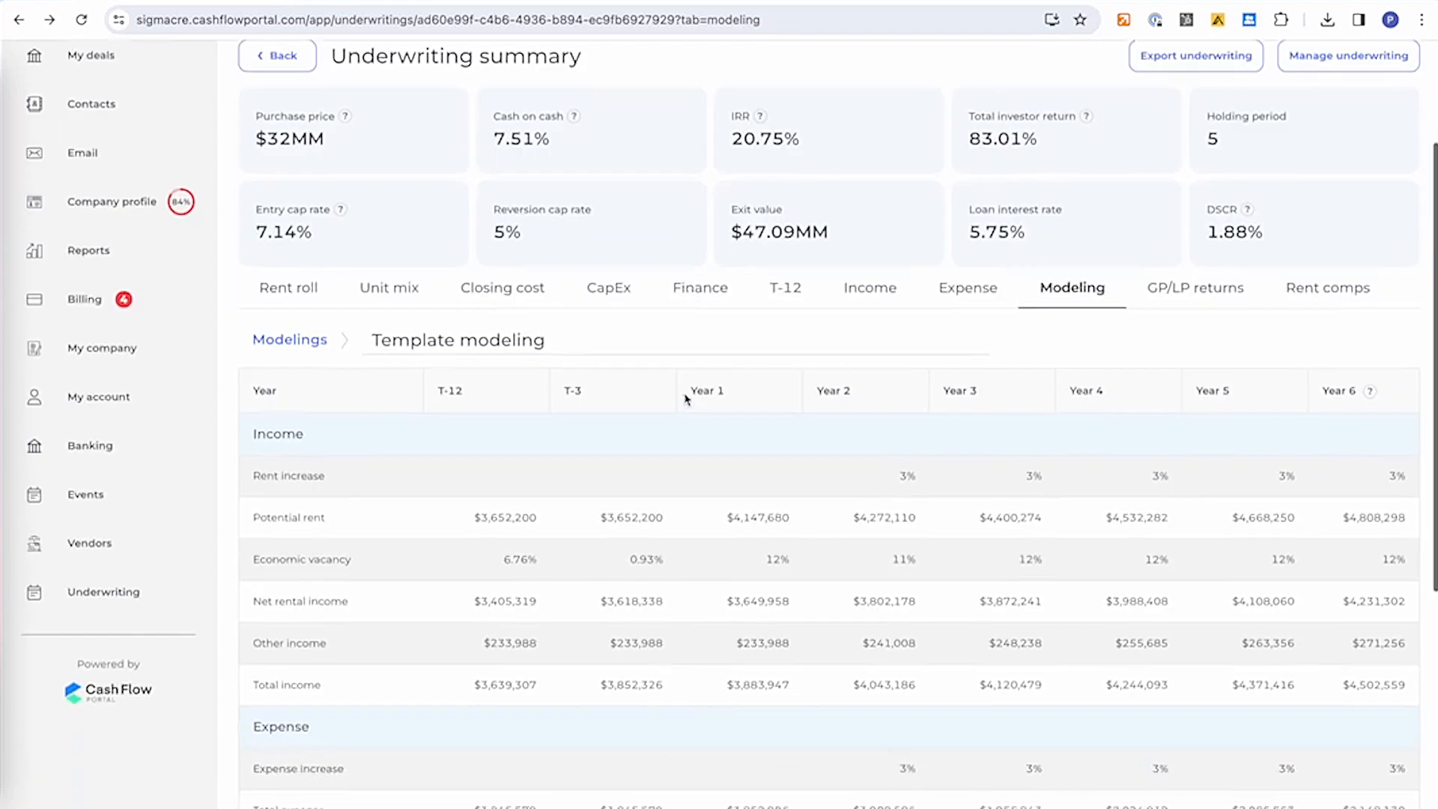
scroll(559, 401, up, 1)
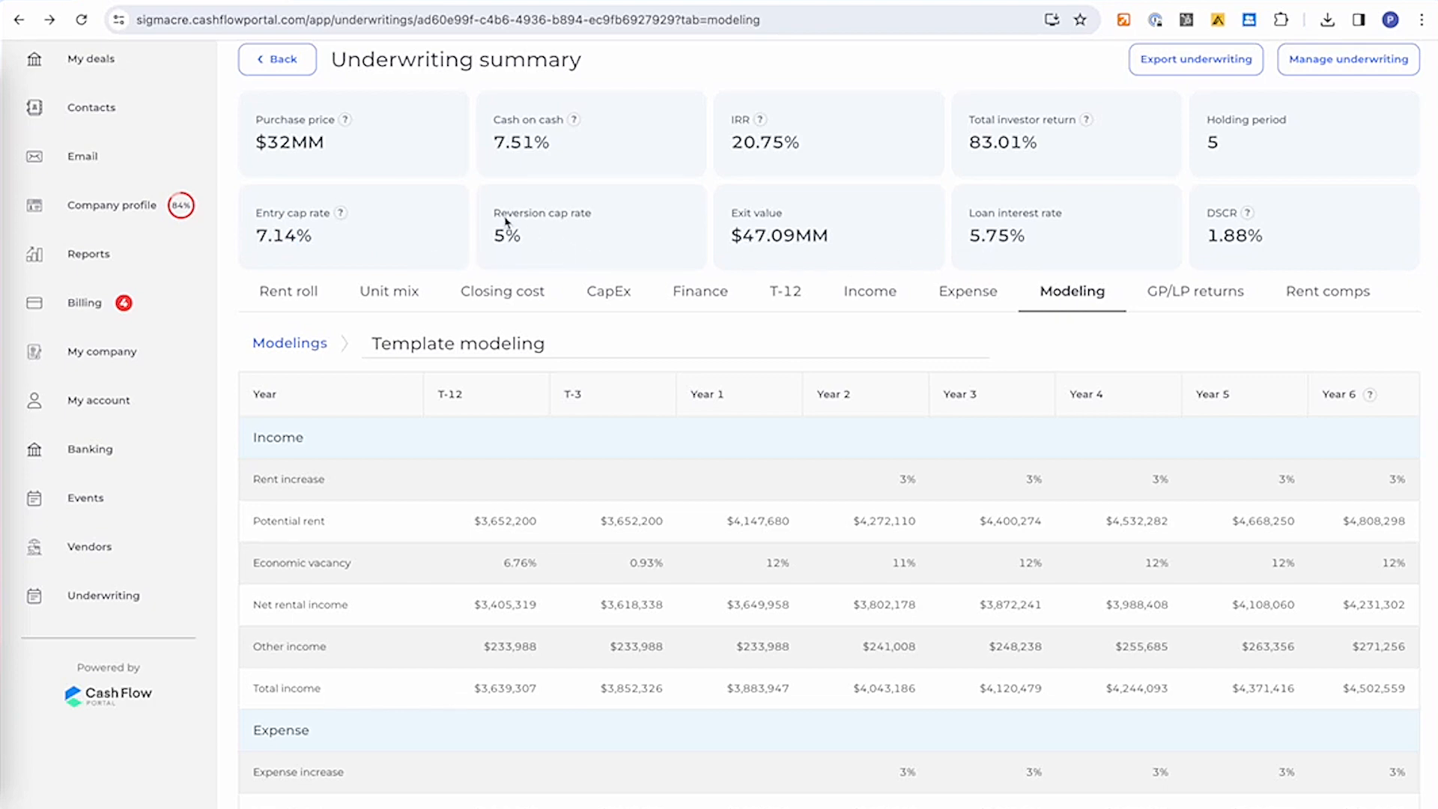
Step: Change the reversion cap rate from 5 to 6, bringing IRR to 13.50% and exit value to $39.24MM
drag(502, 216, 517, 240)
scroll(515, 226, down, 1)
scroll(516, 226, down, 8)
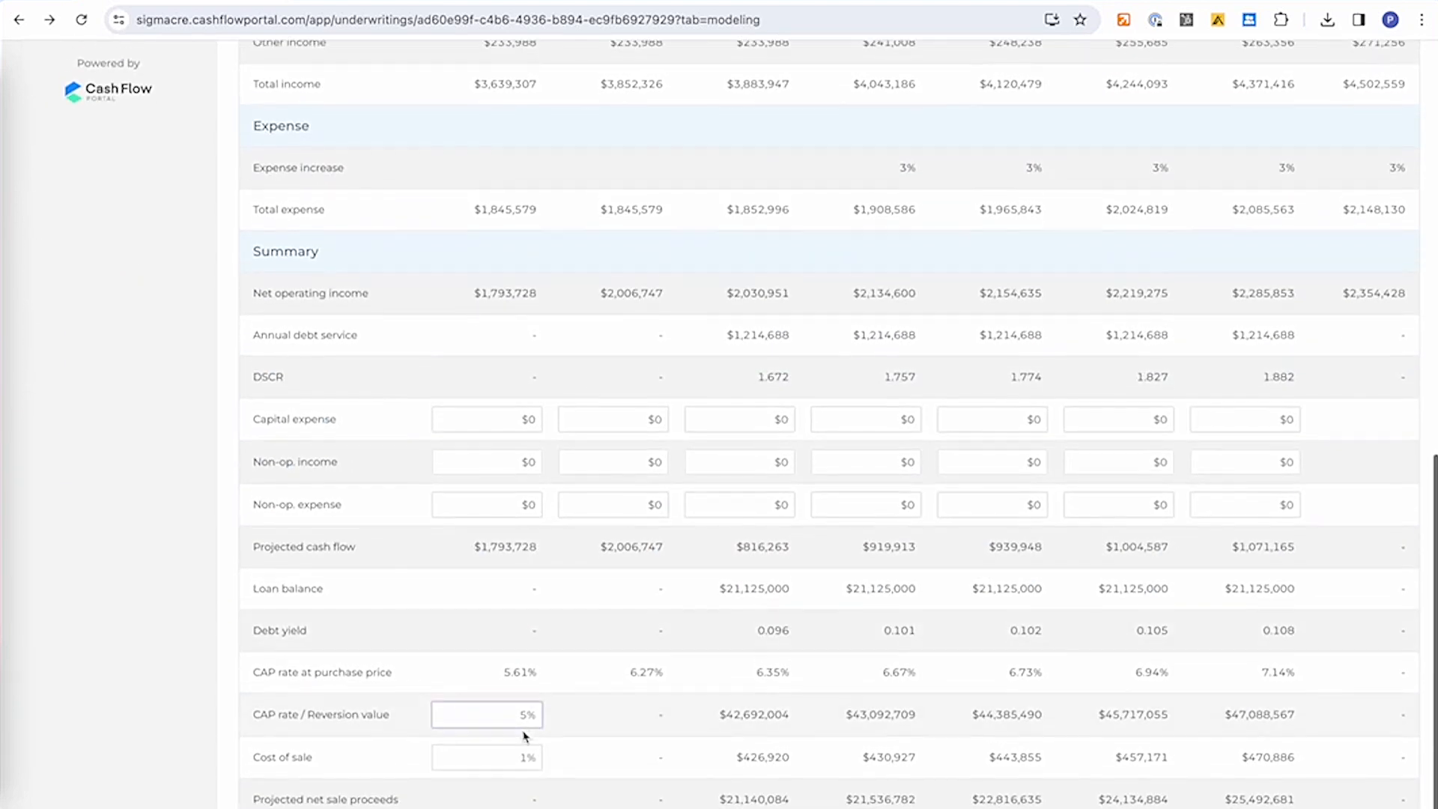
click(519, 722)
double_click(522, 723)
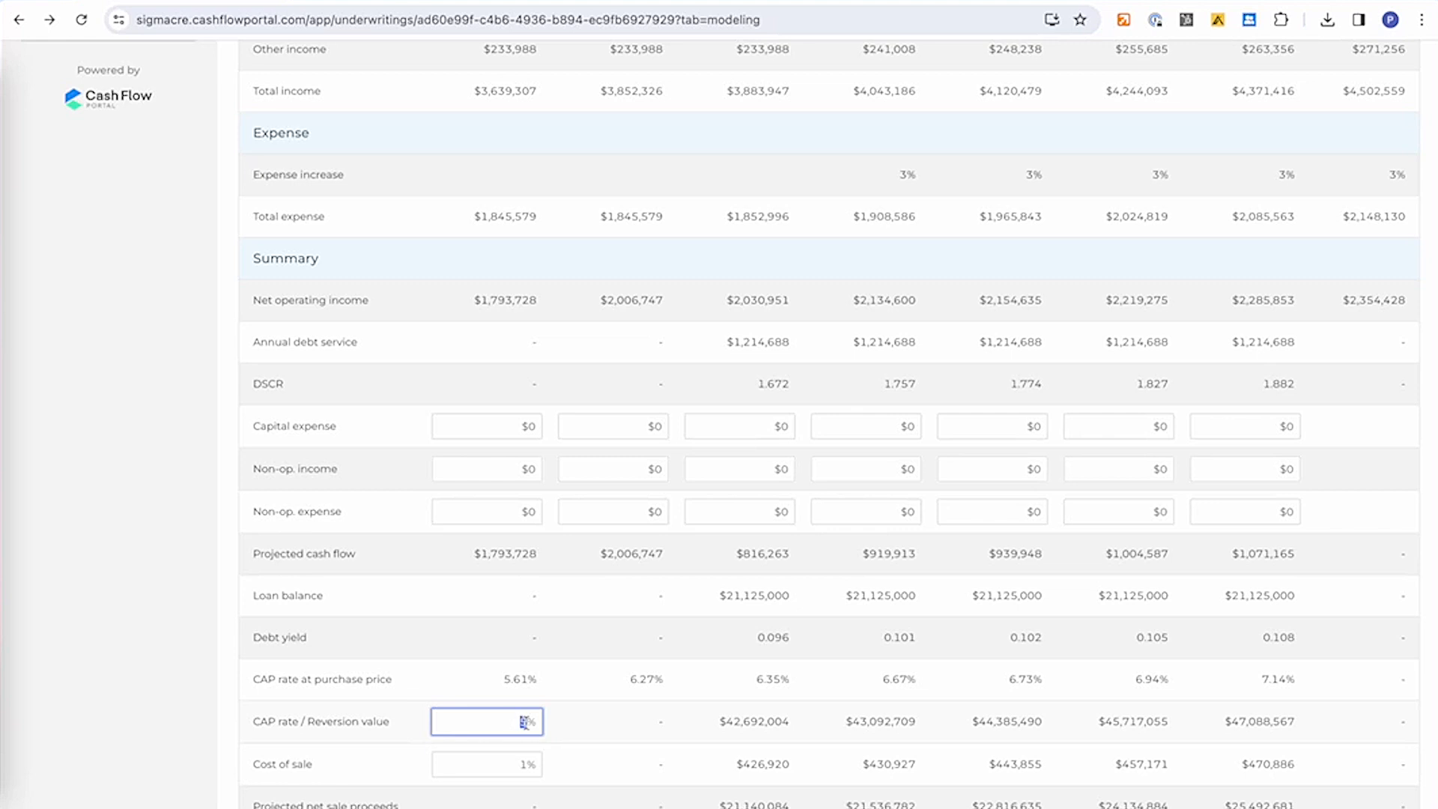
text(6)
key(Return)
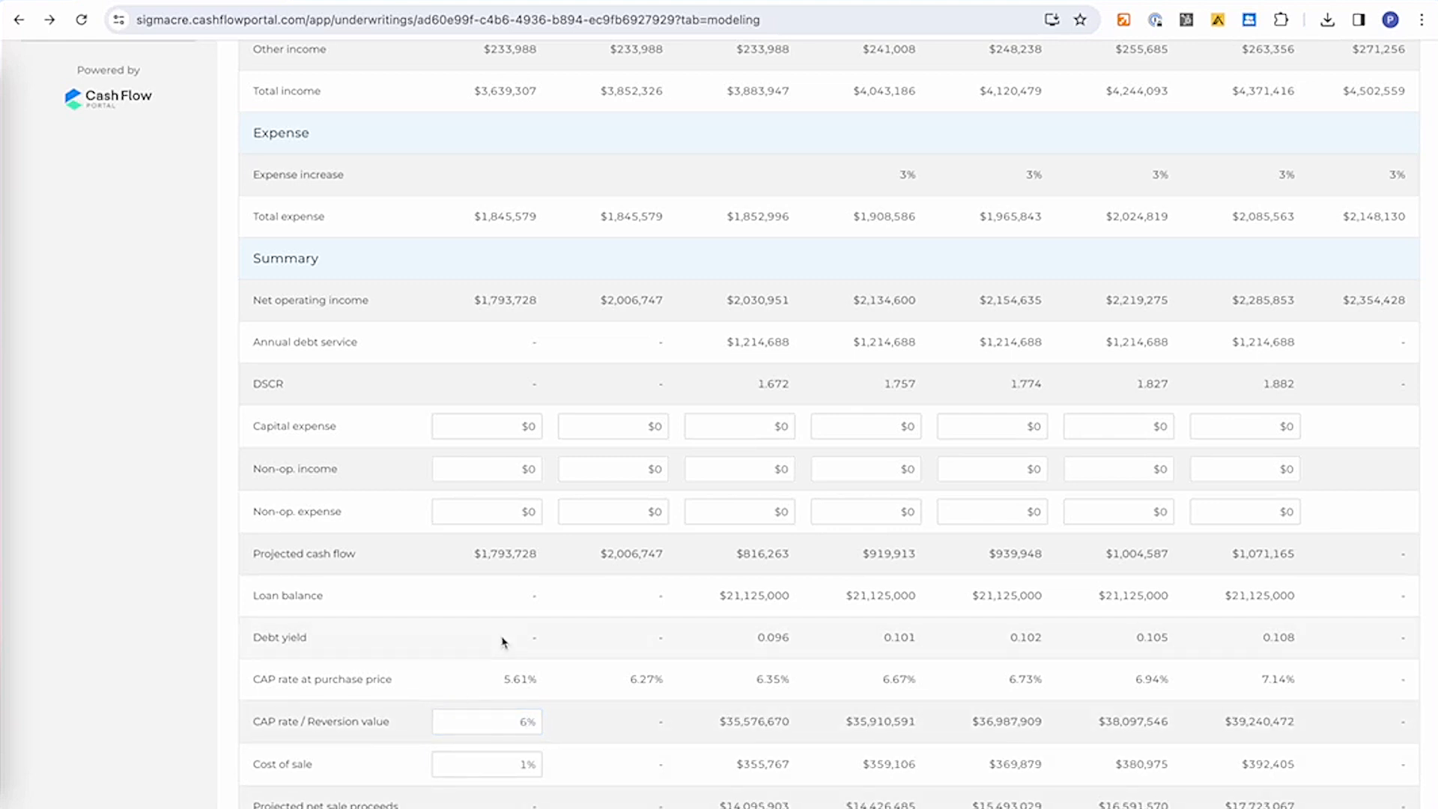
scroll(620, 370, up, 7)
scroll(621, 370, up, 2)
drag(491, 272, 592, 271)
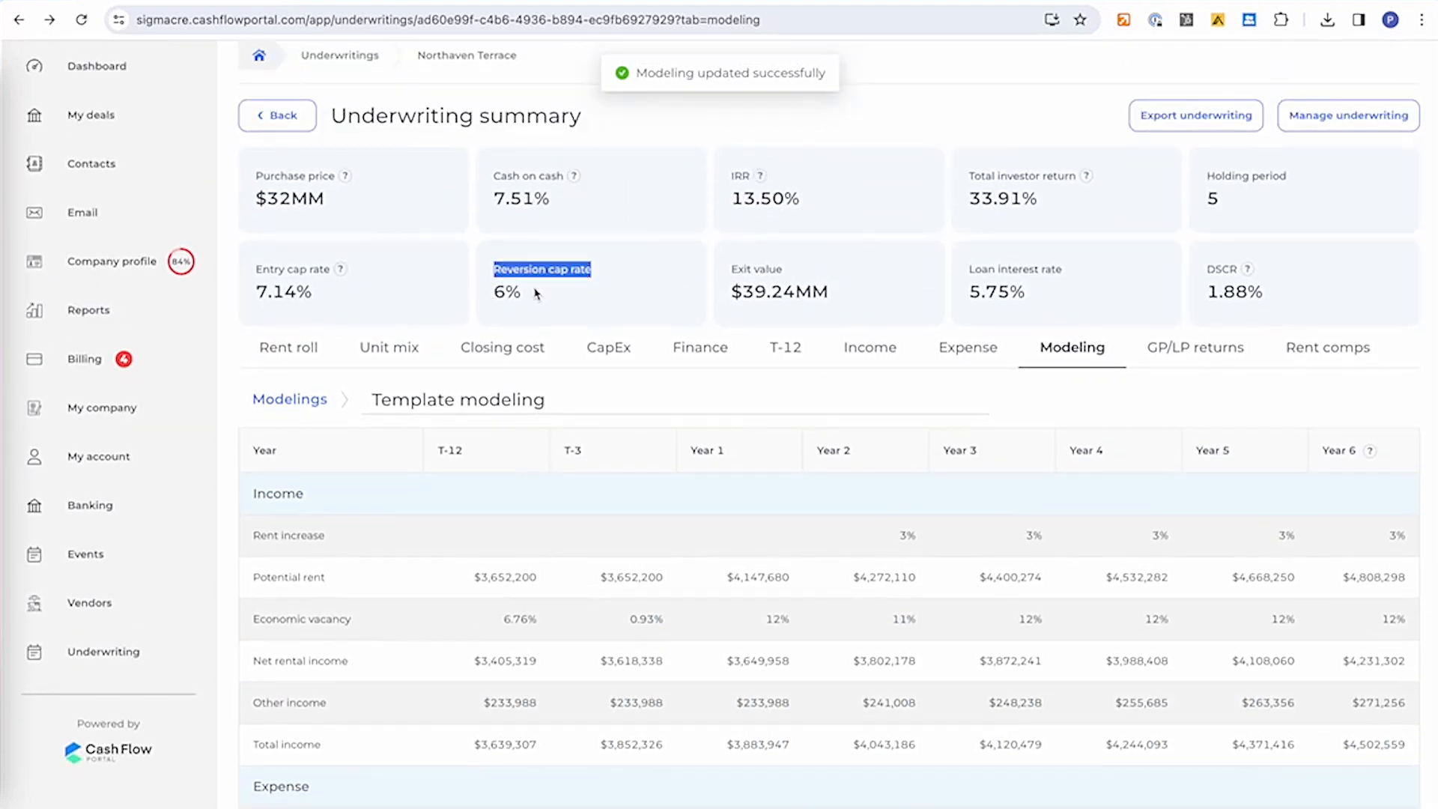
click(536, 293)
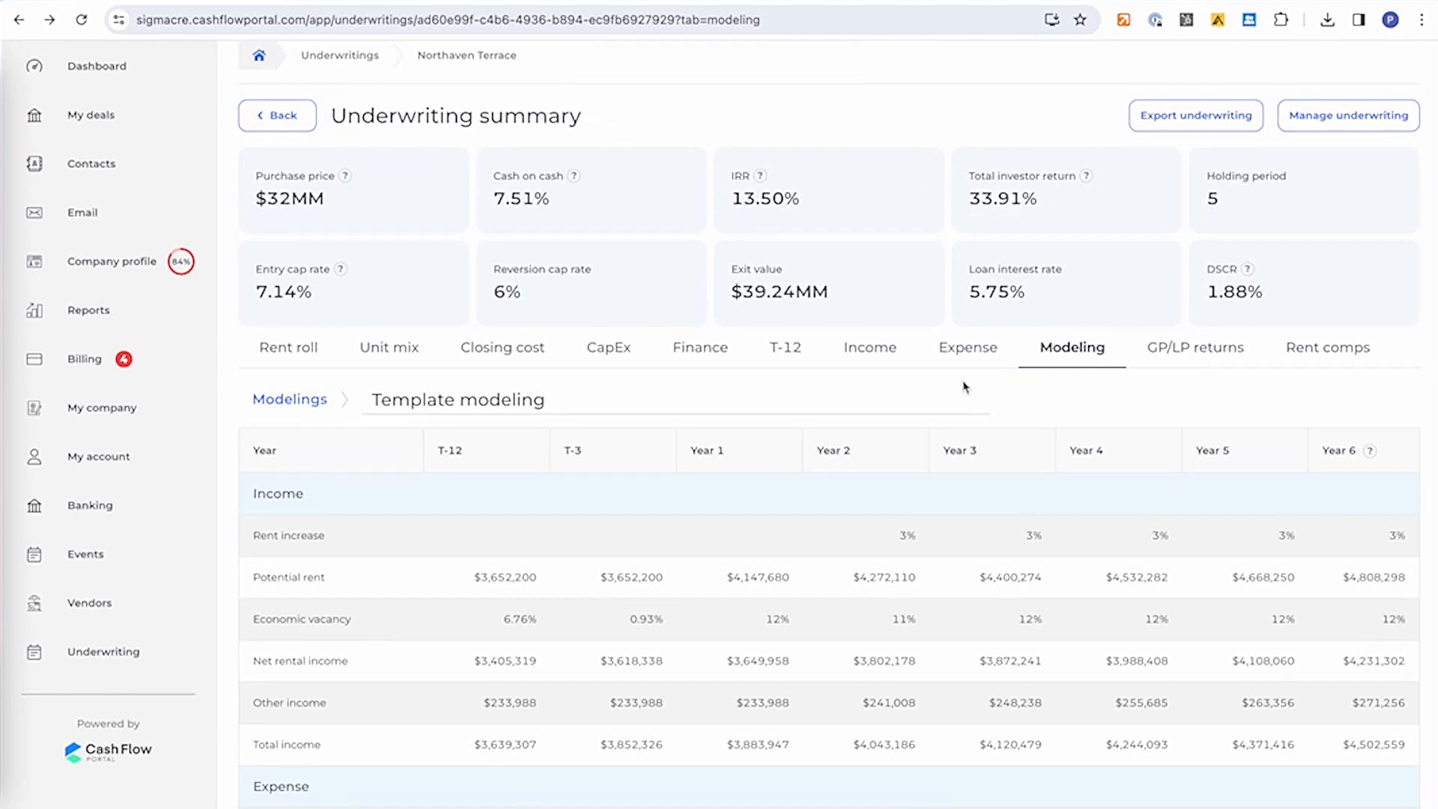
Step: Browse the GP/LP returns and rent comps sections, then return to the Modeling list with Template modeling active
click(1210, 341)
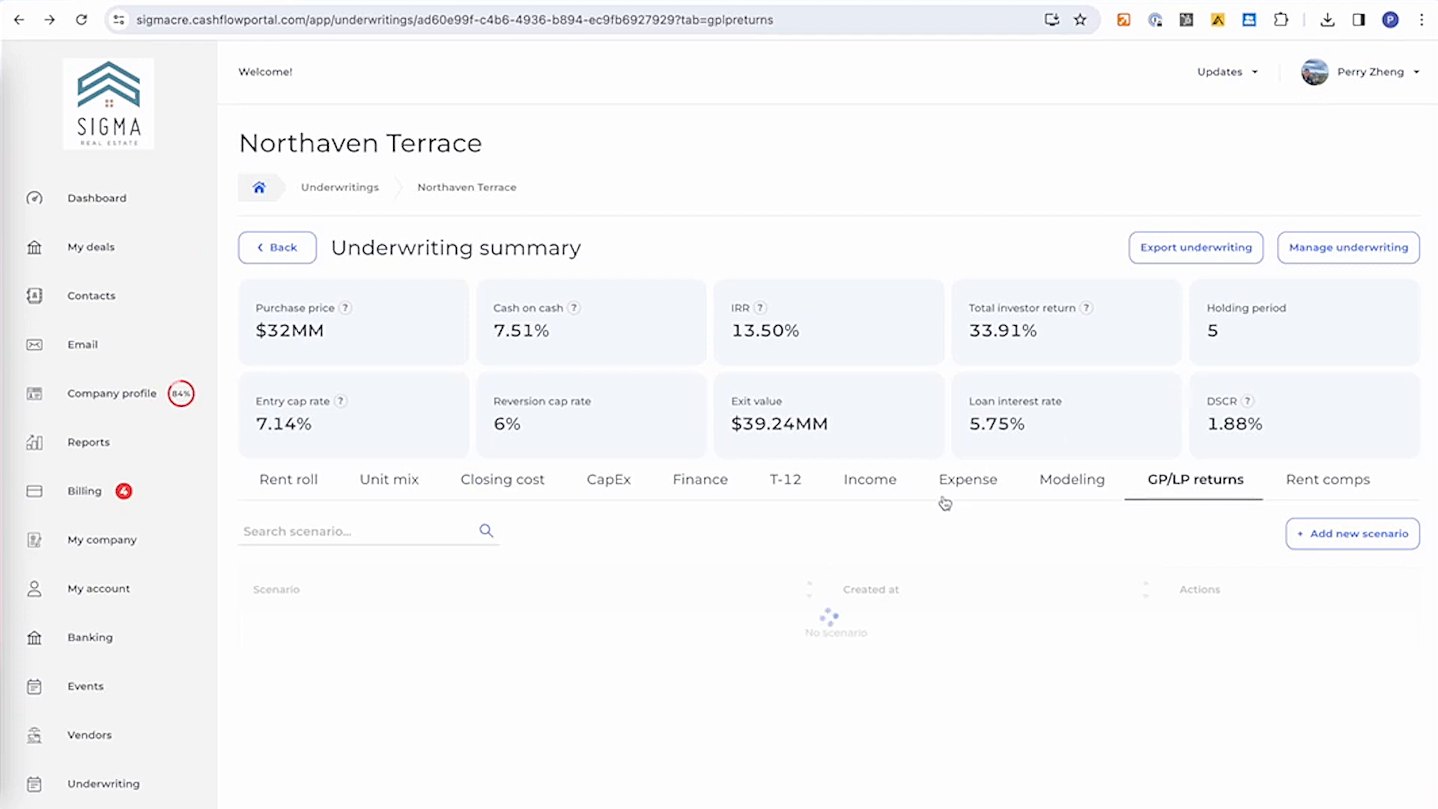
click(404, 630)
scroll(681, 639, down, 2)
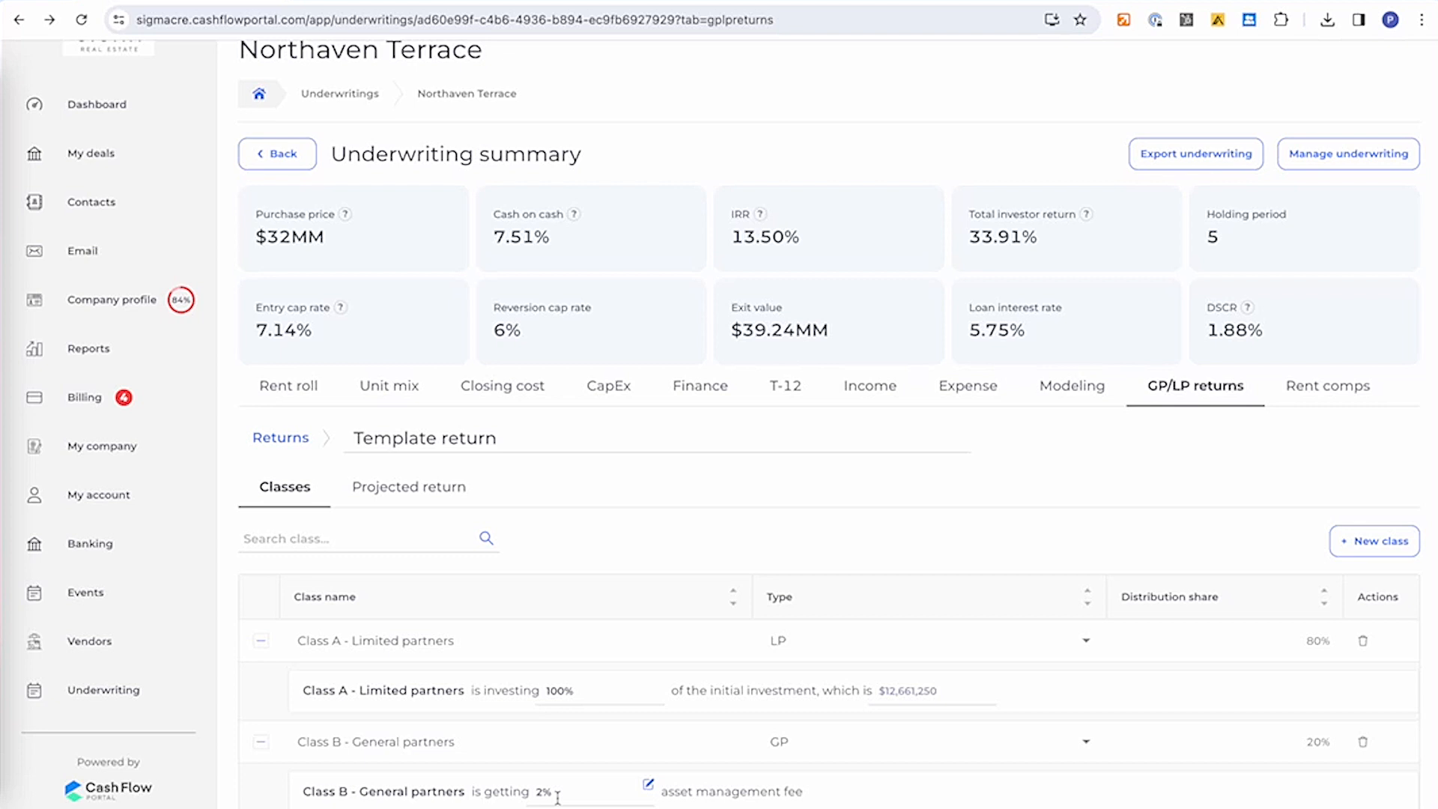
click(1330, 386)
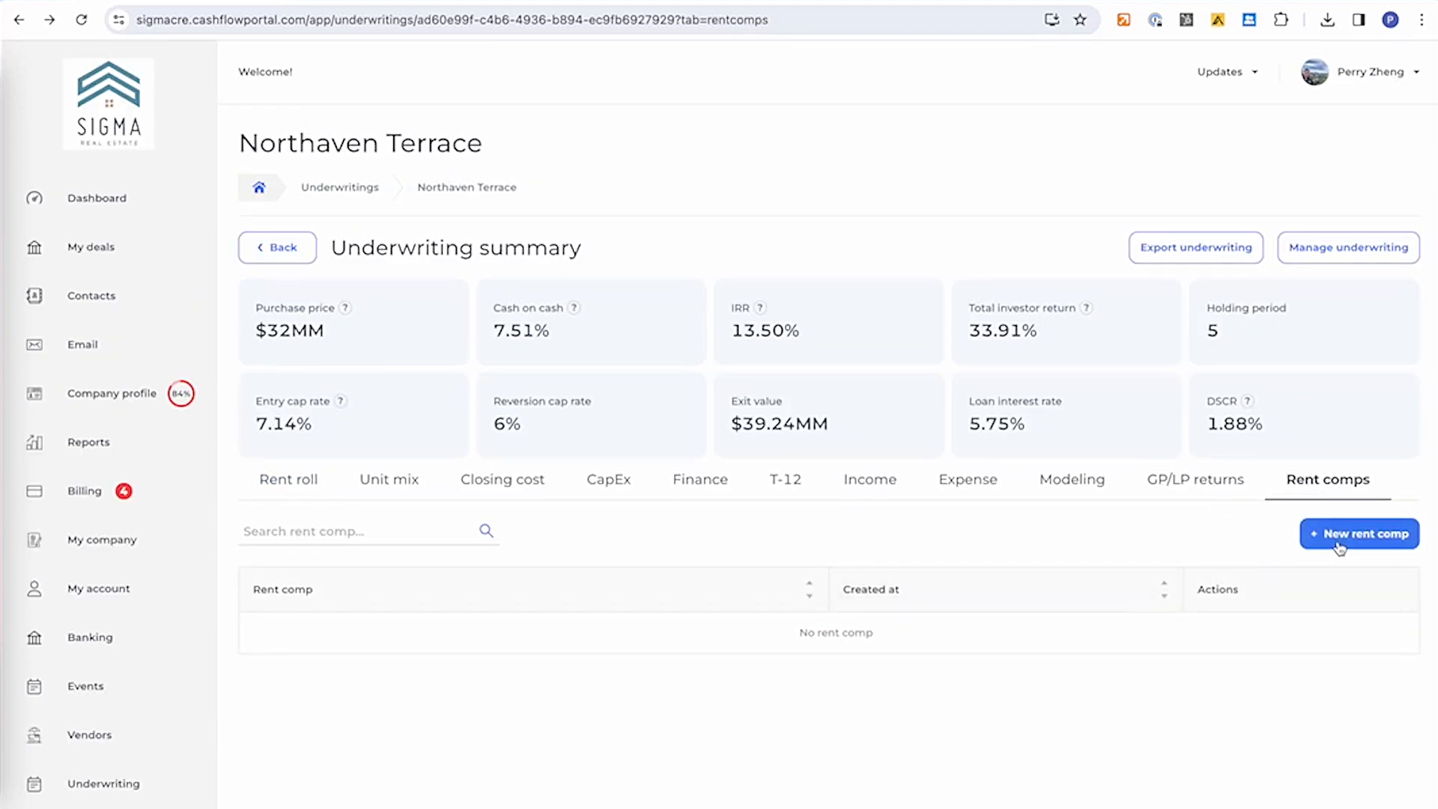
click(1200, 494)
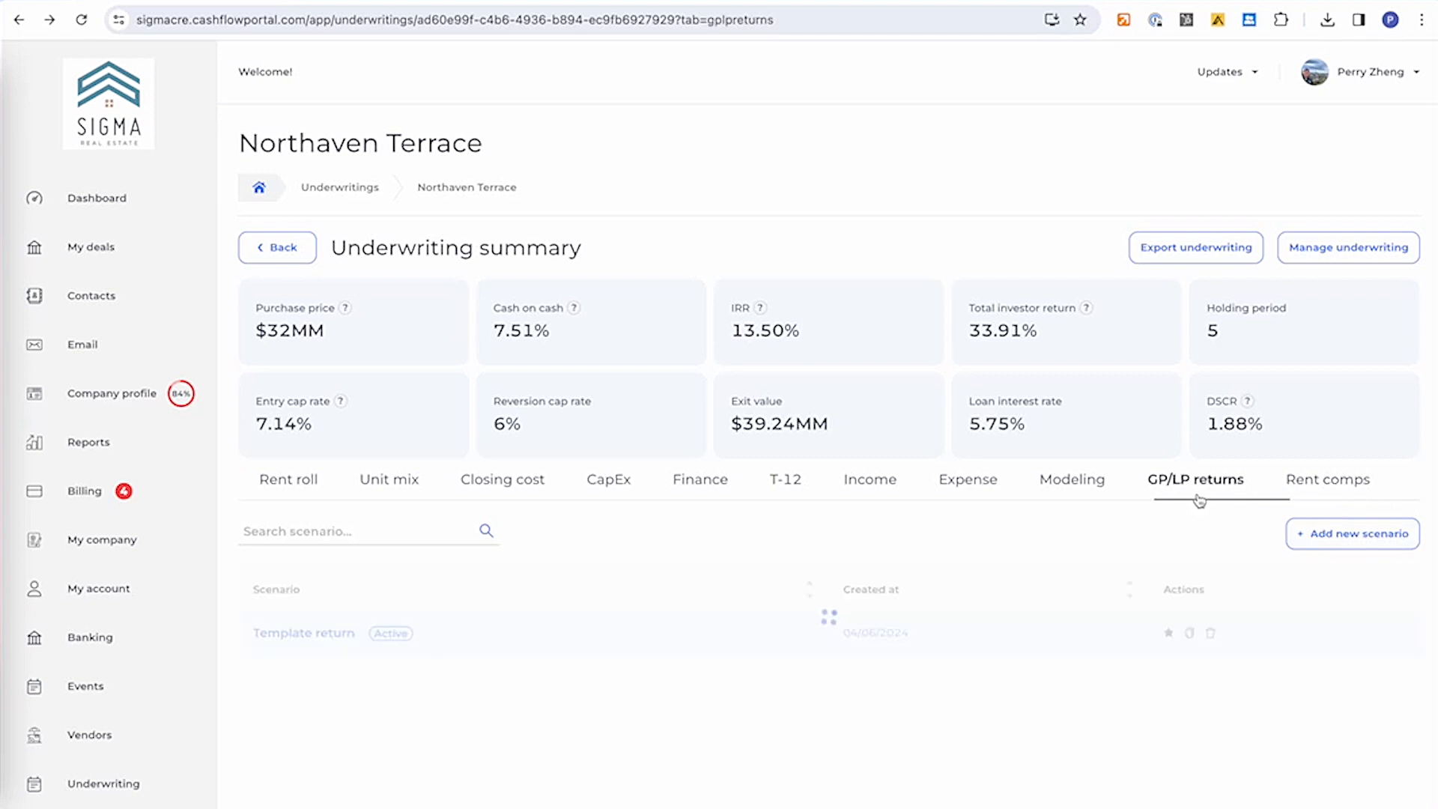
click(1345, 497)
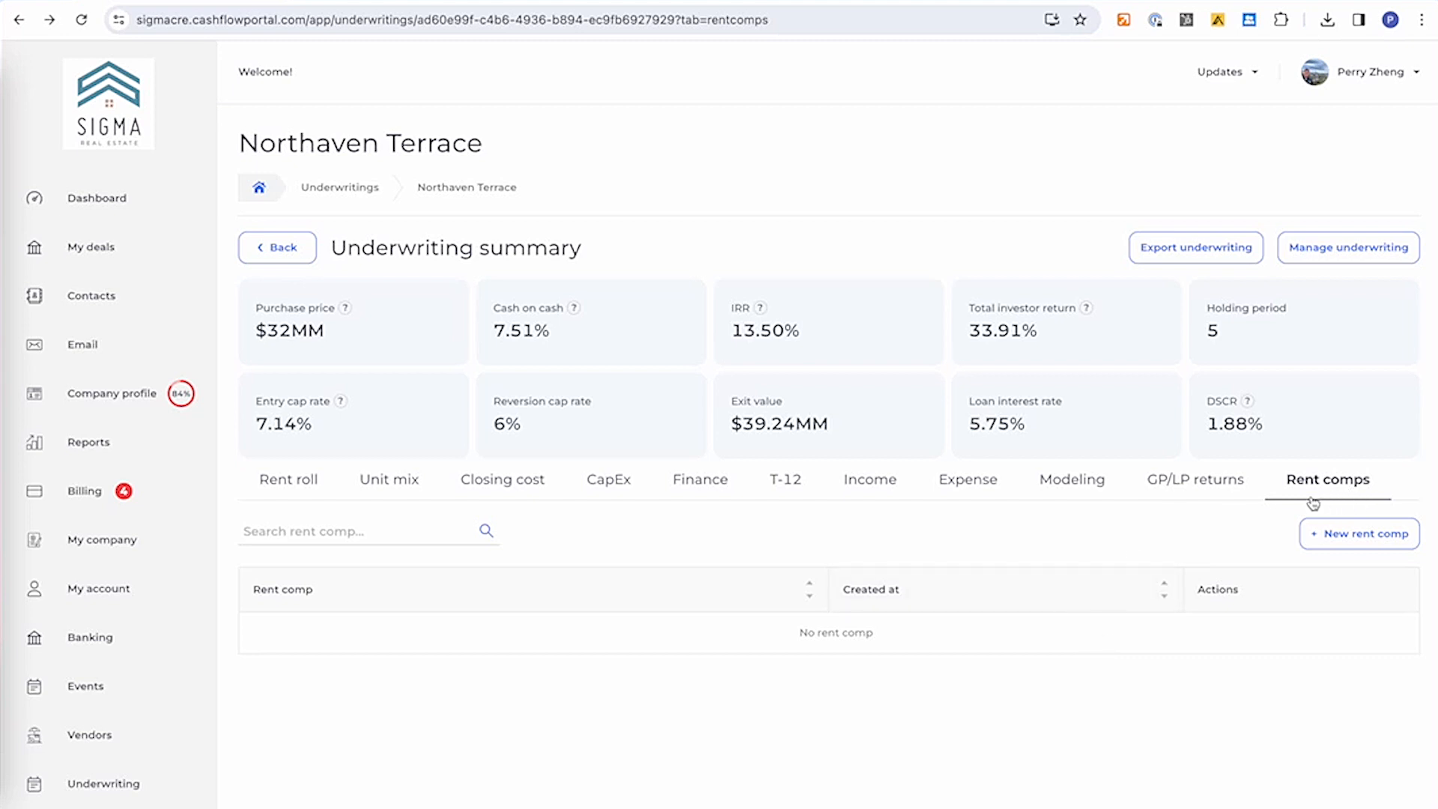
click(1217, 485)
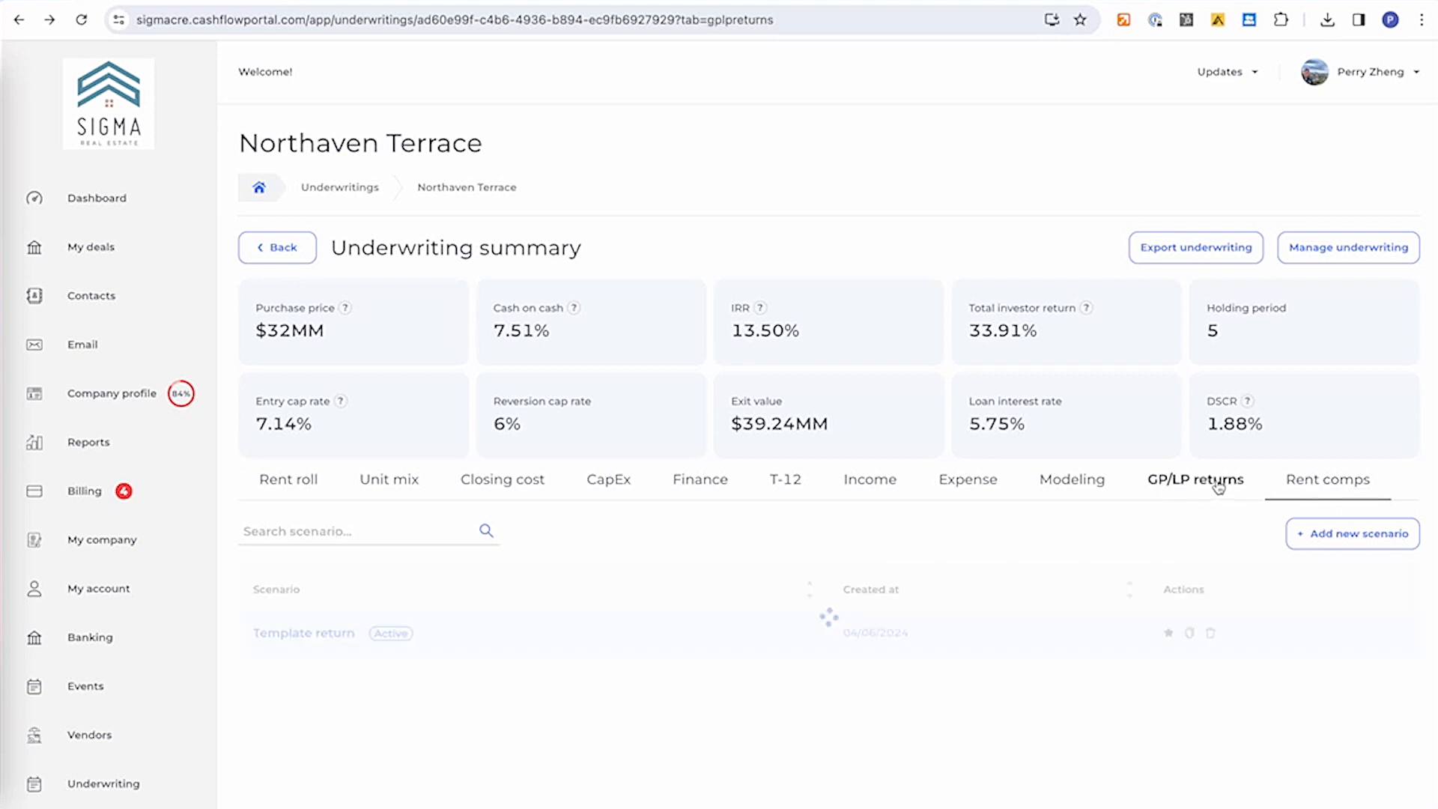
click(1091, 489)
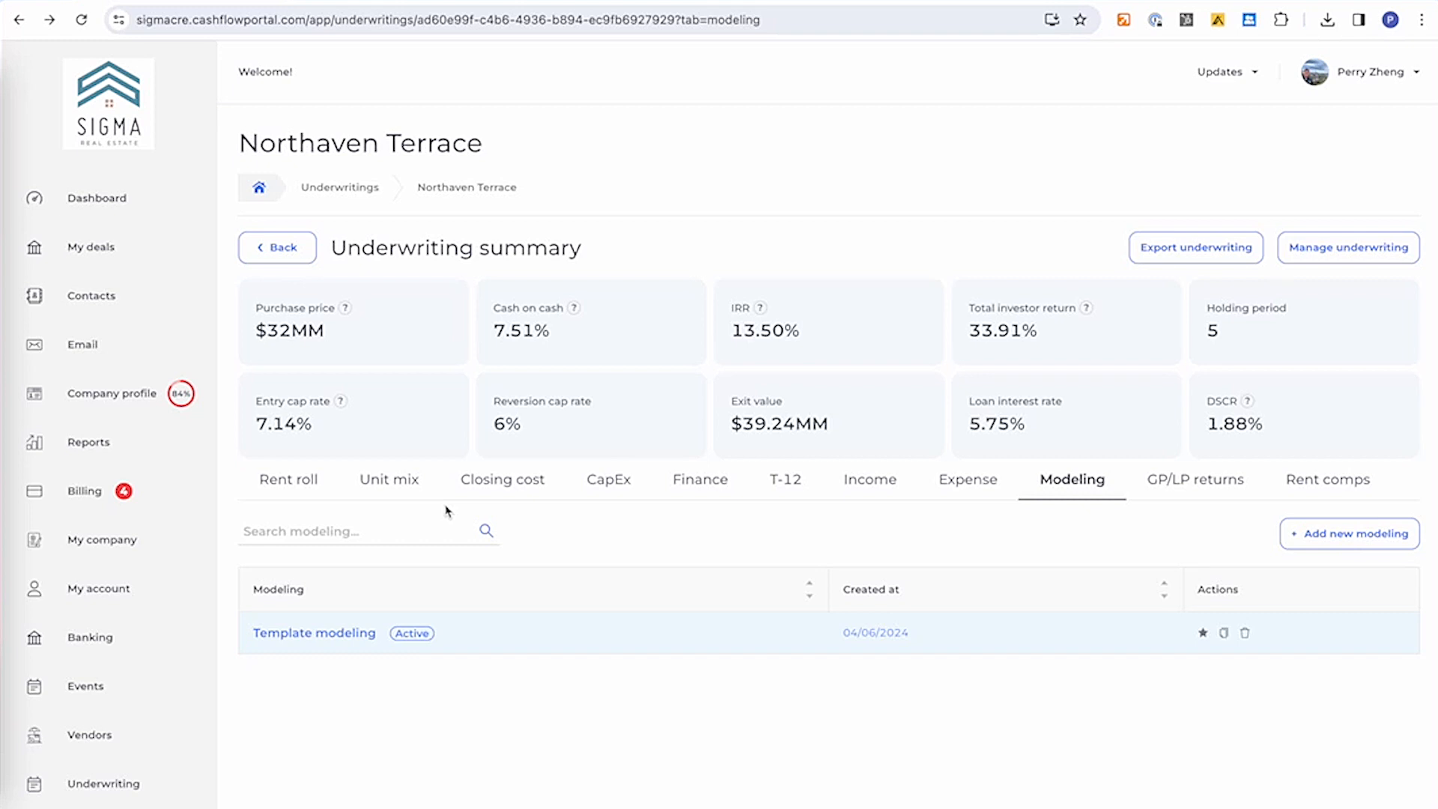
Step: Review the rent roll, T-12, income and expense tabs, then export the underwriting to an Excel workbook
click(318, 488)
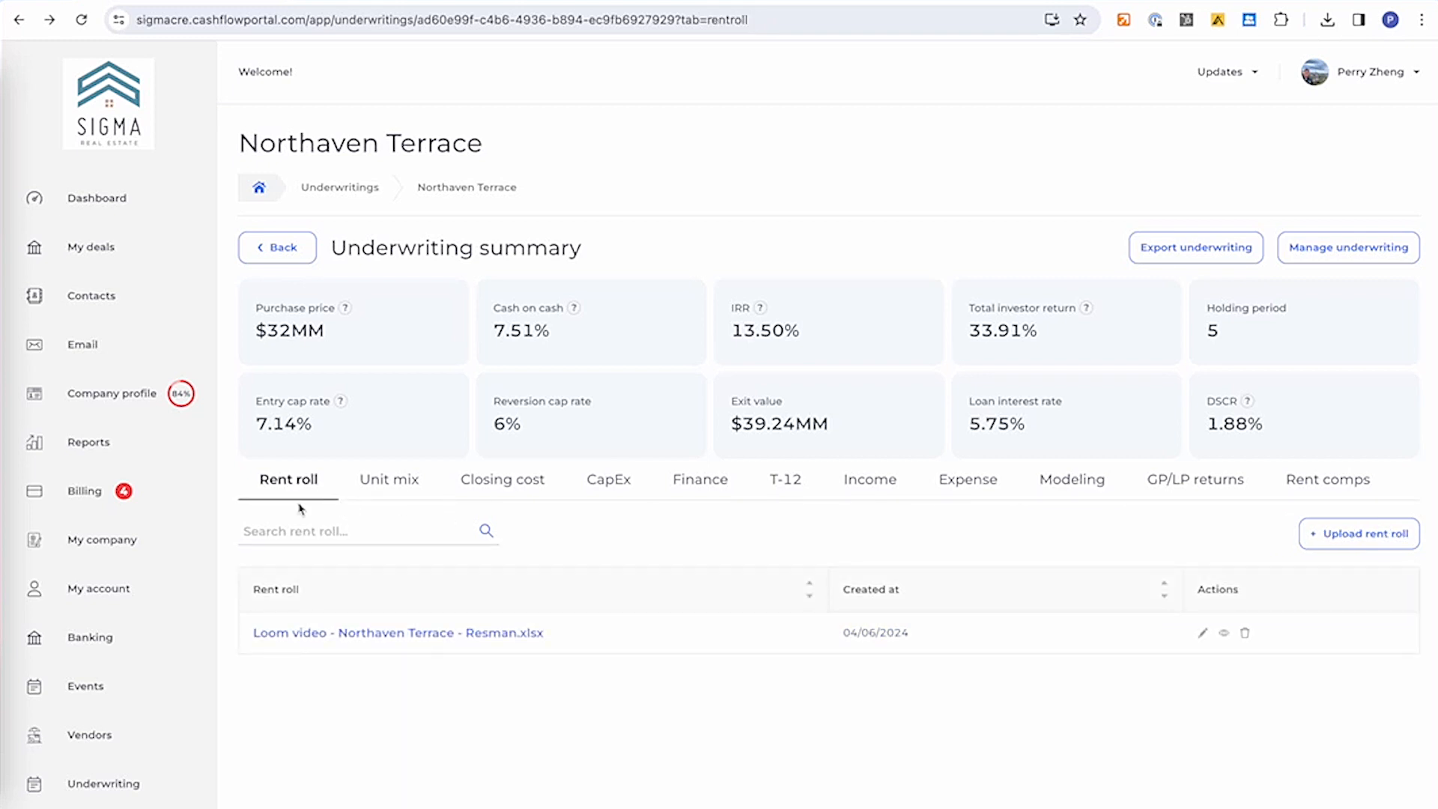
click(809, 491)
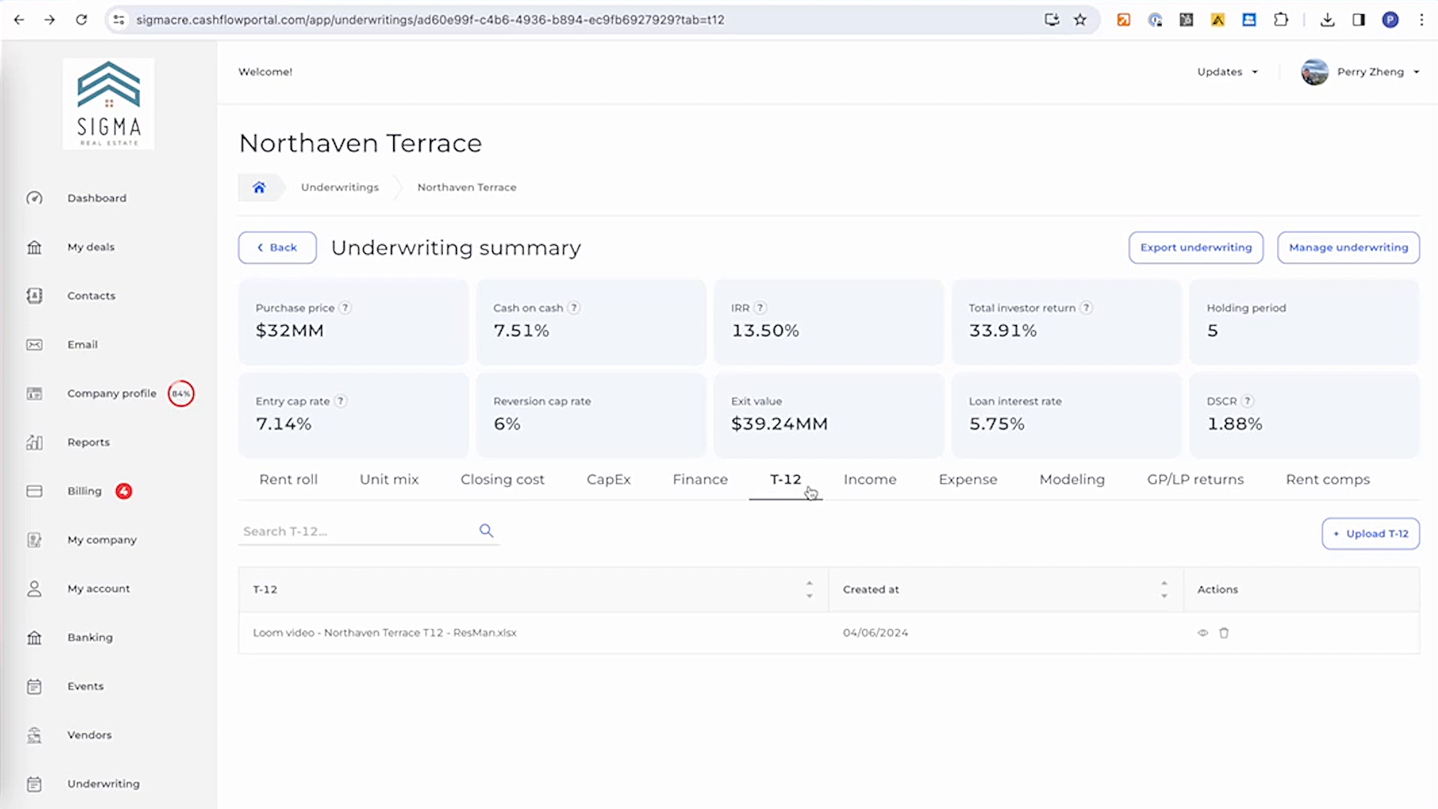
click(873, 487)
click(956, 485)
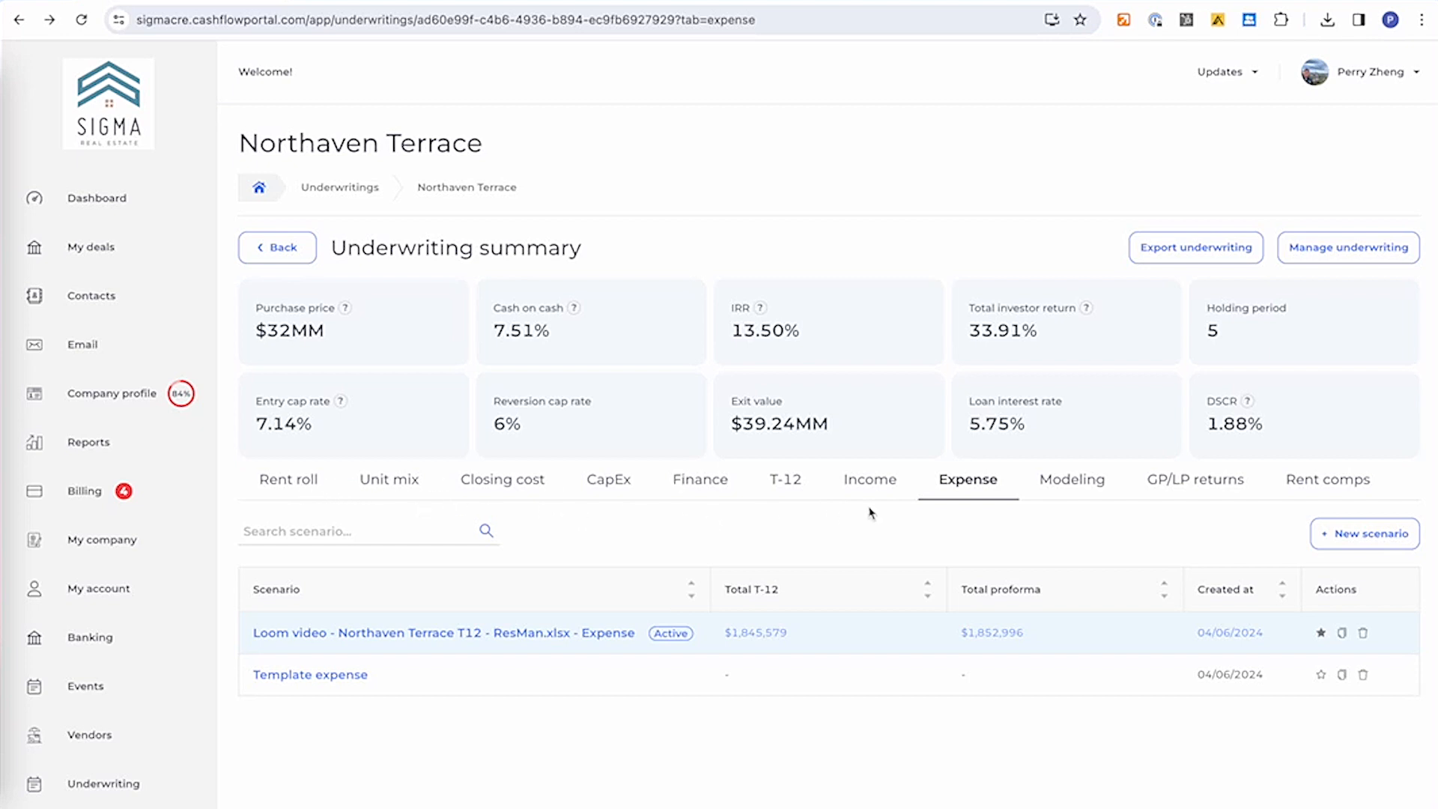
click(1171, 257)
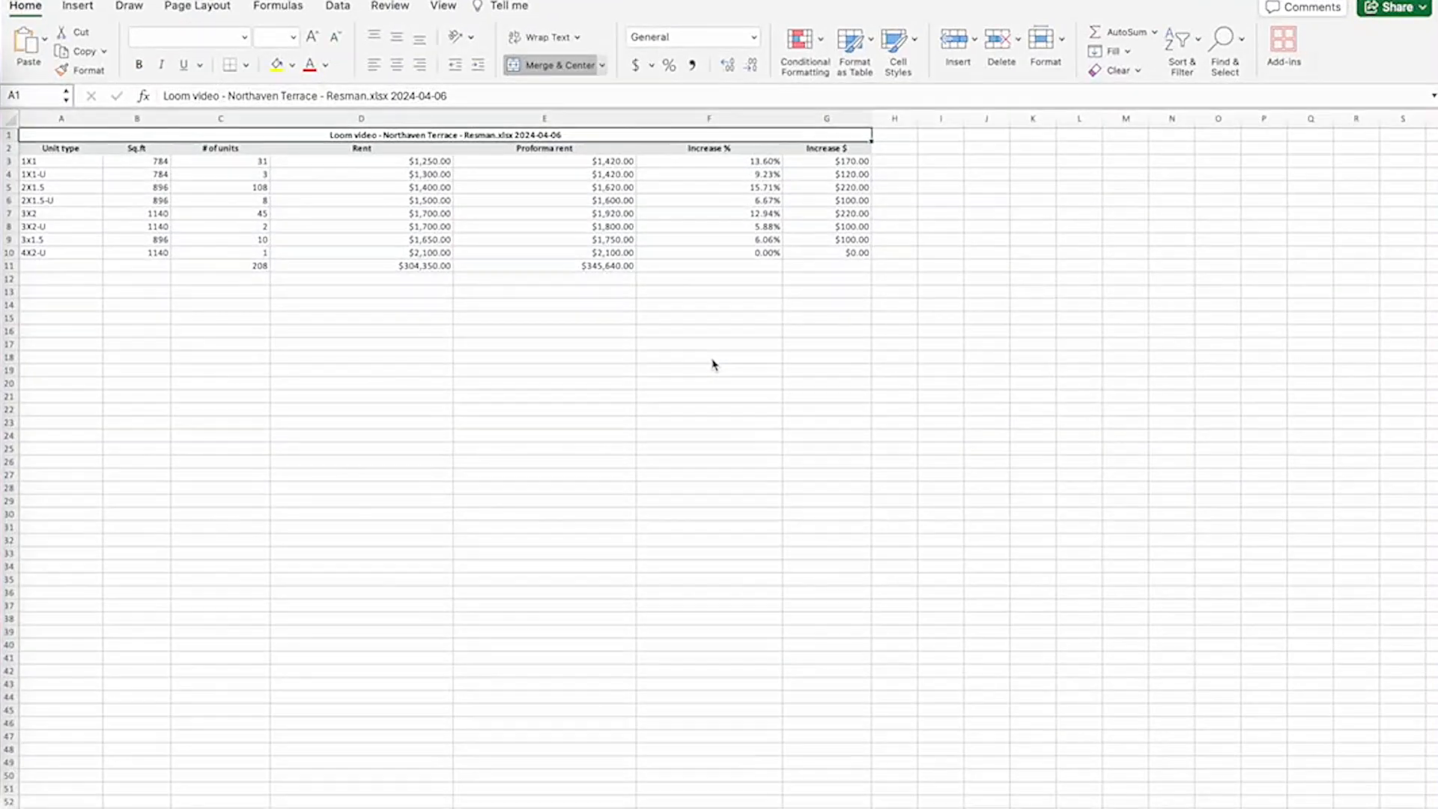
Step: Page through the exported closing cost ($341,250) and Expense ($1,852,996 proforma) sheets, then return to the portal
key(ctrl+Page_Down)
key(ctrl+Page_Down)
key(ctrl+Page_Down)
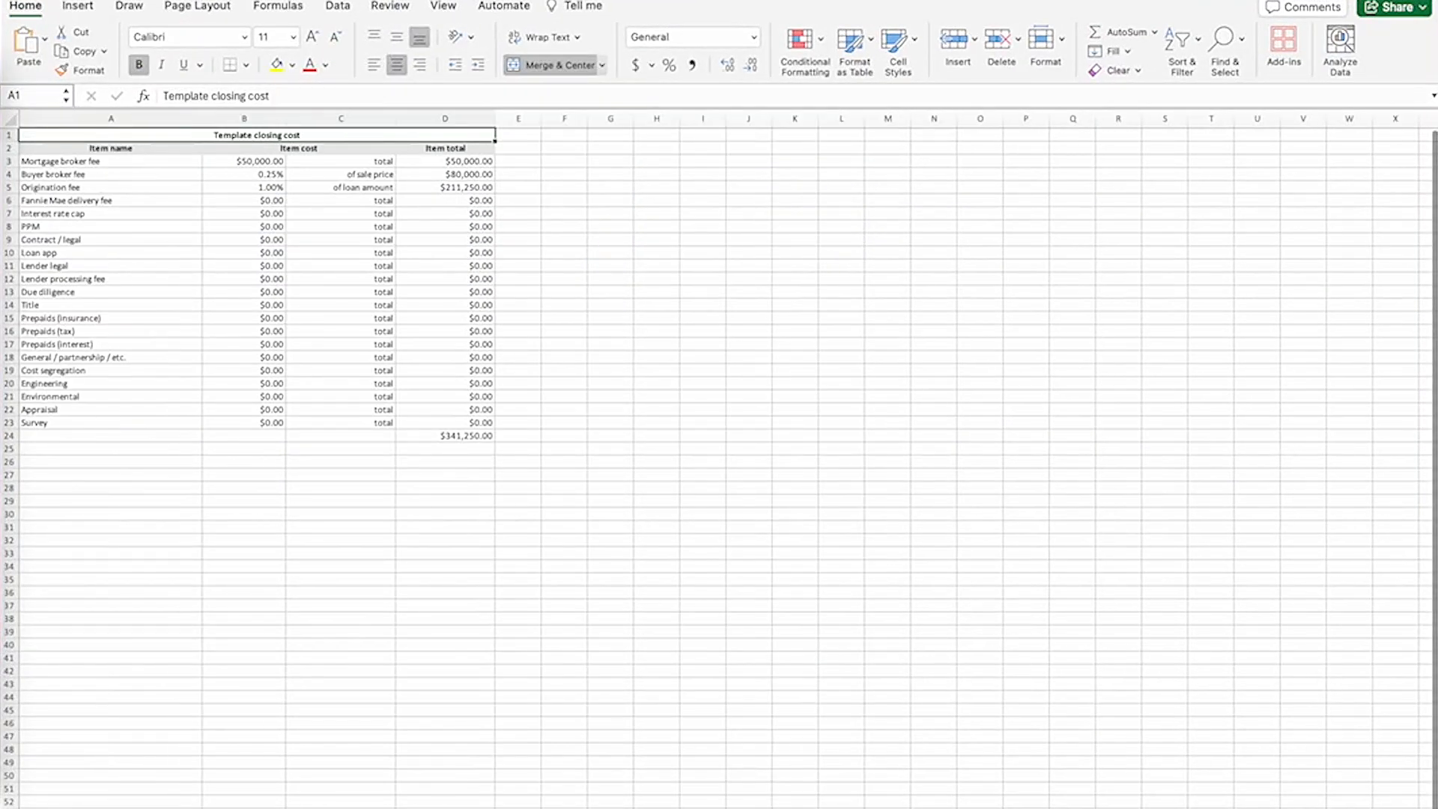
key(ctrl+Page_Down)
key(ctrl+Page_Down)
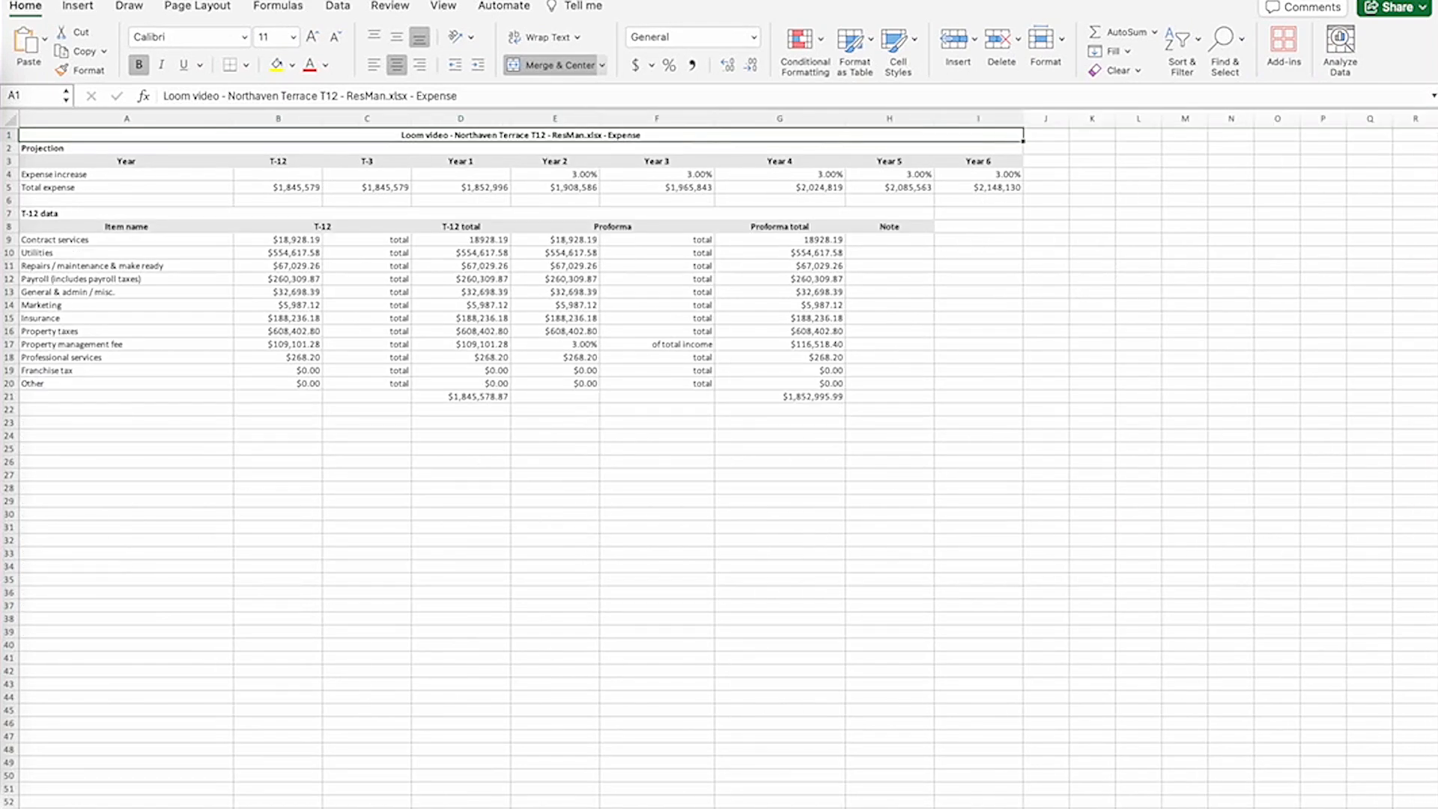
key(super+Tab)
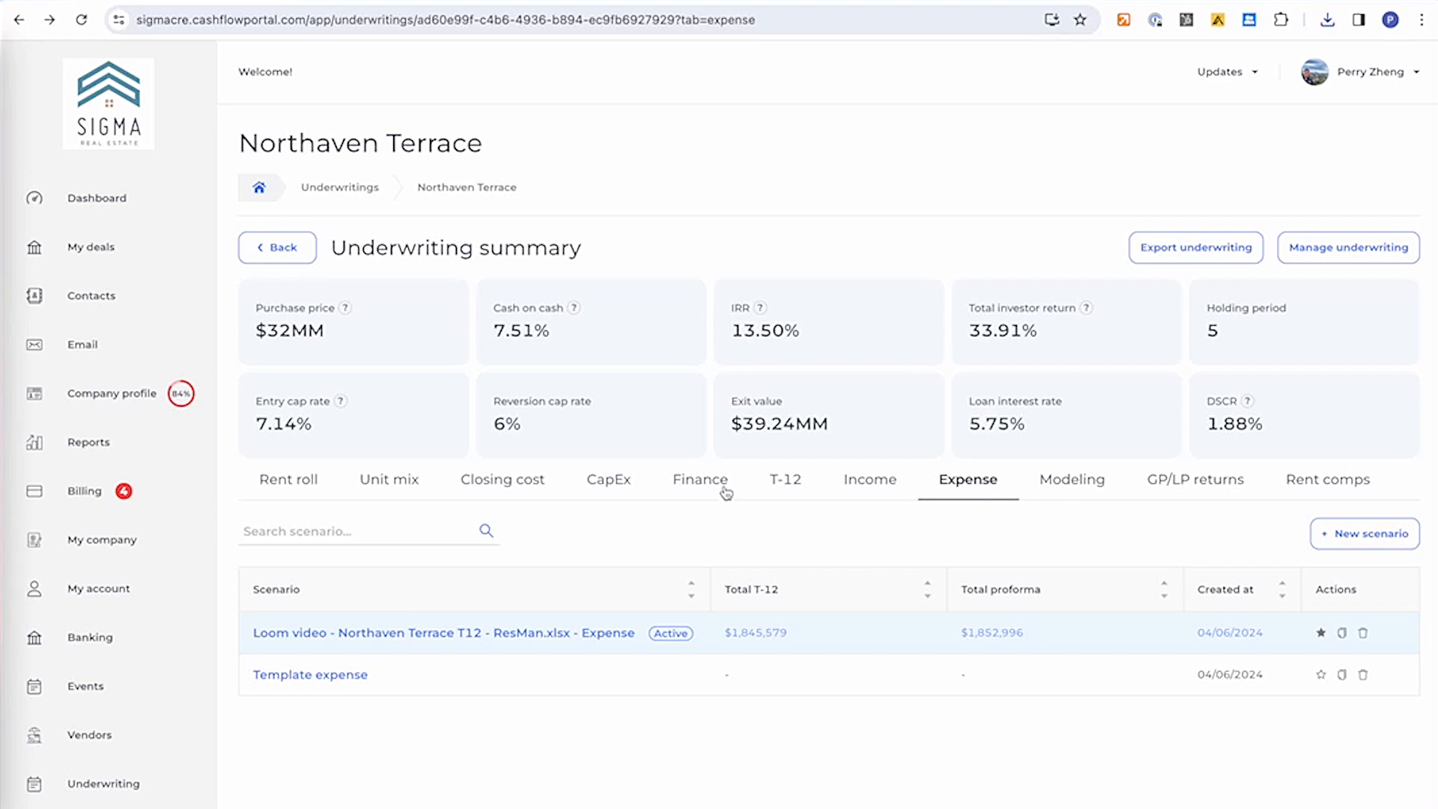
Step: Check the Closing cost and CapEx sections, then open the email template library
click(506, 489)
click(616, 481)
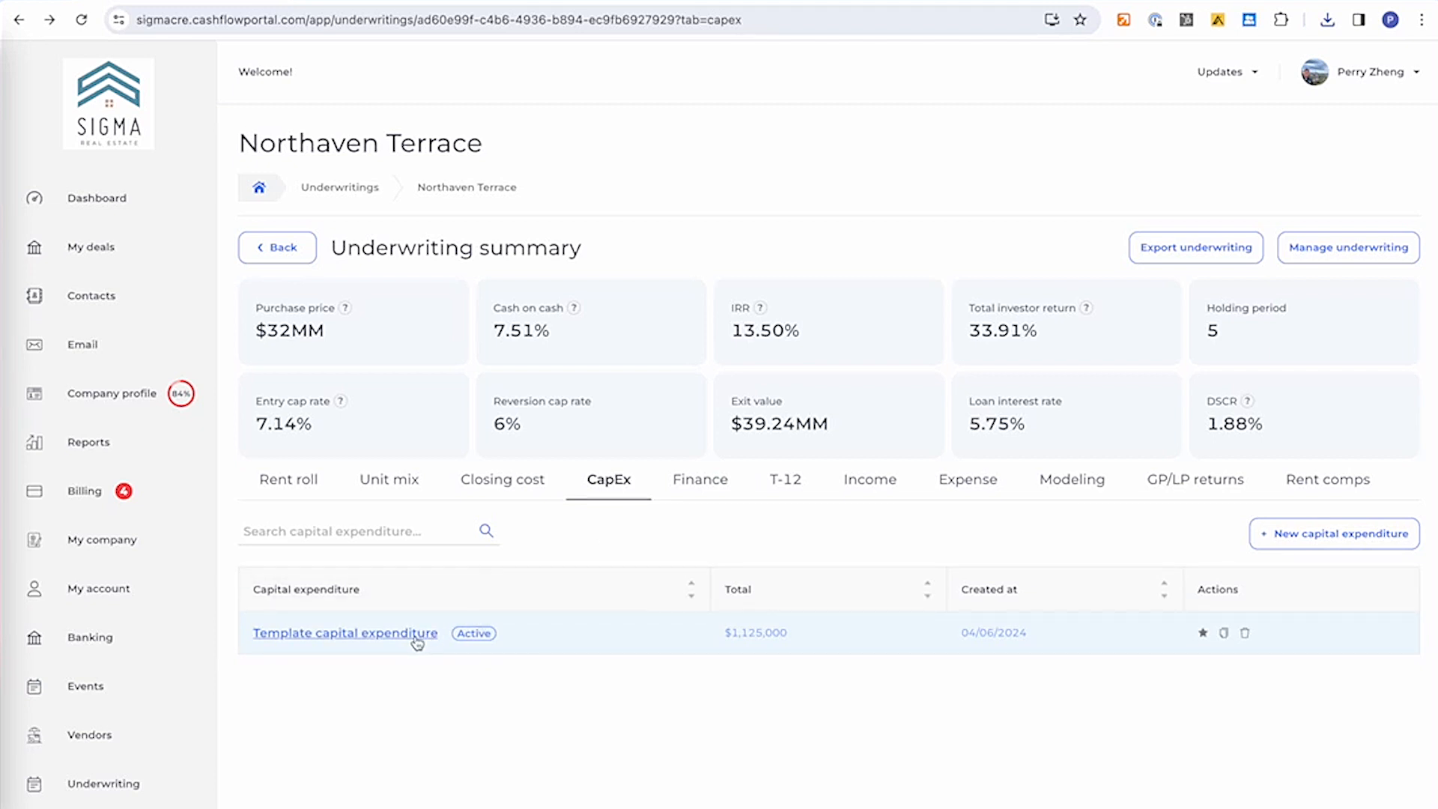
click(82, 344)
click(1246, 261)
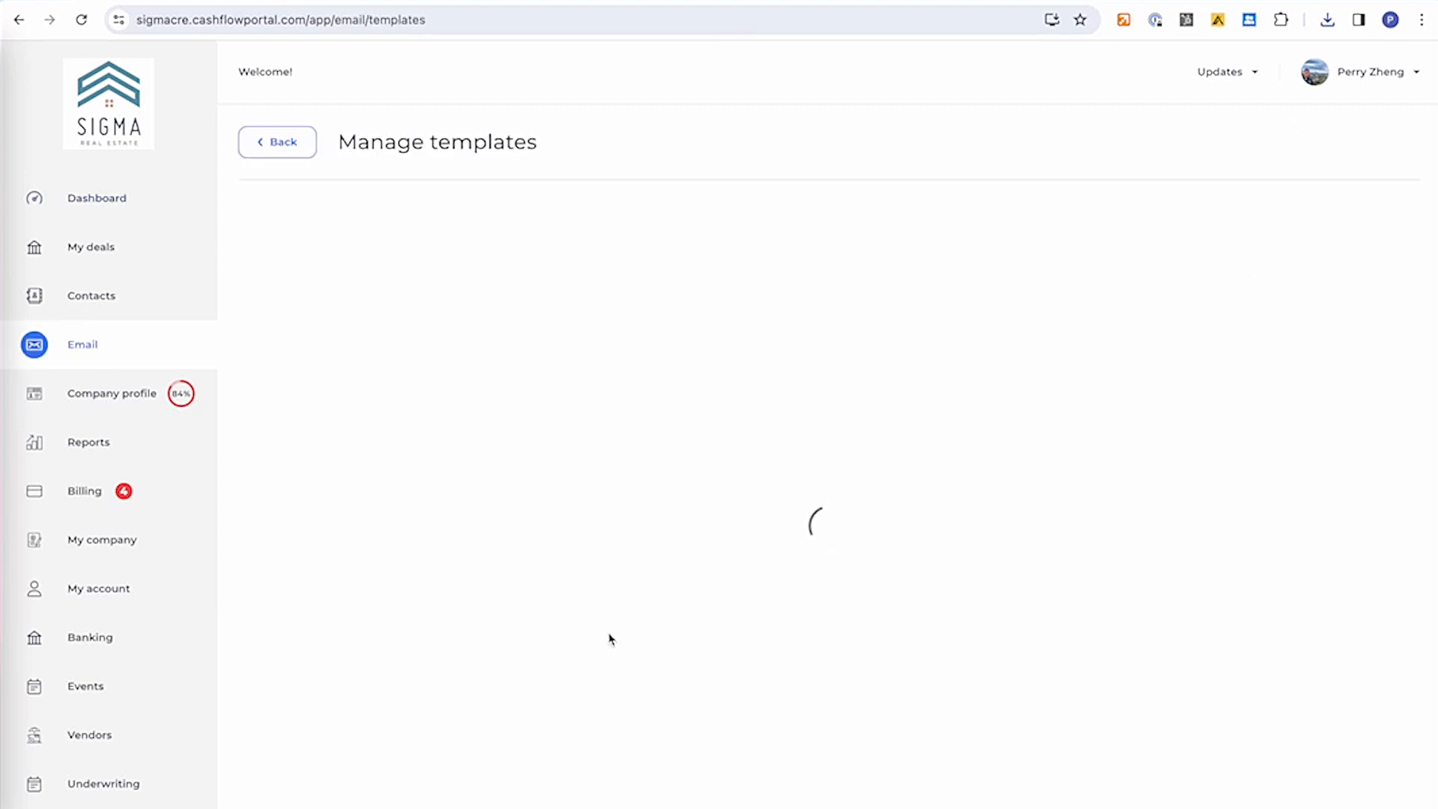
Step: Browse the ready-made K1, asset managing and raising capital email templates
scroll(610, 639, down, 2)
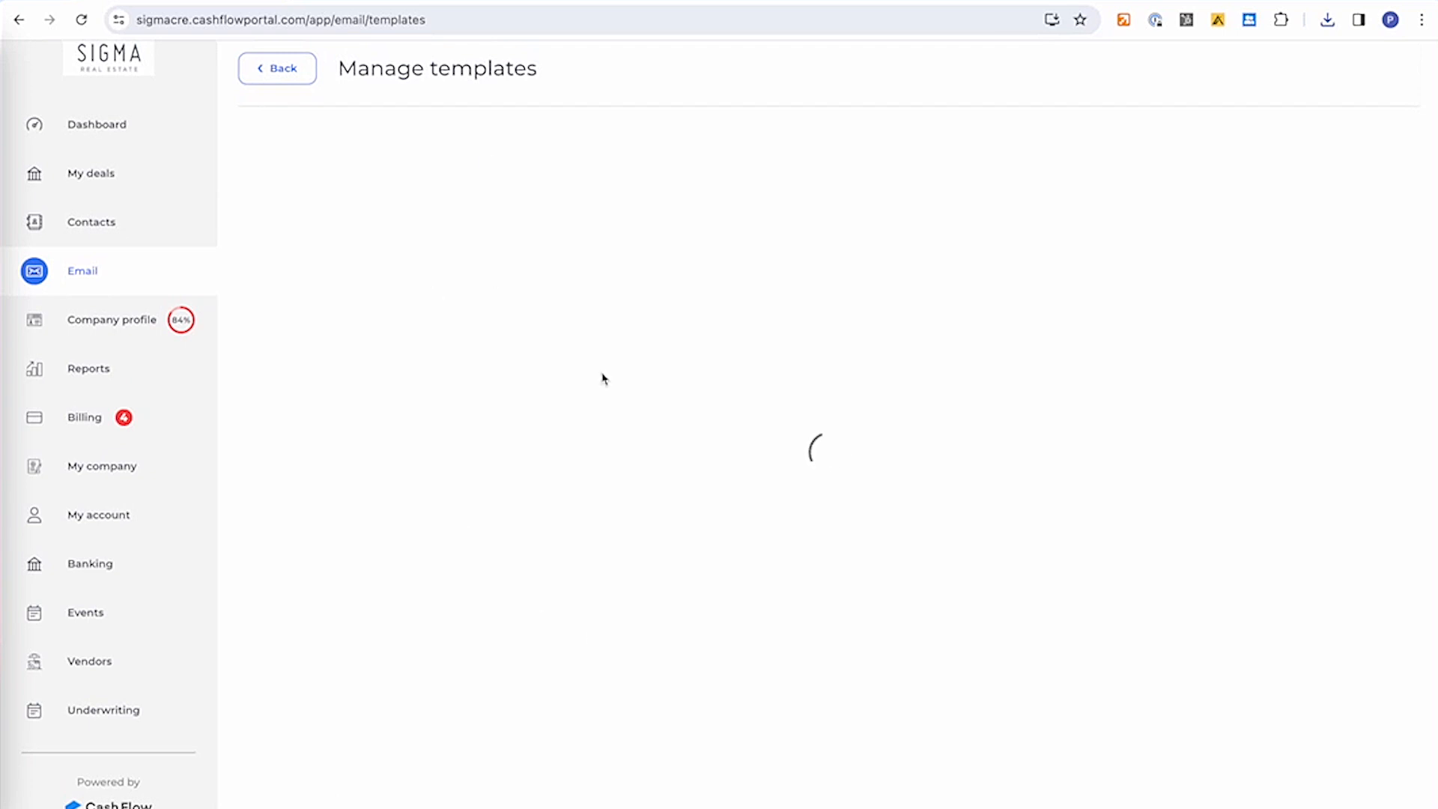
scroll(584, 597, down, 15)
scroll(584, 597, down, 12)
scroll(385, 523, up, 5)
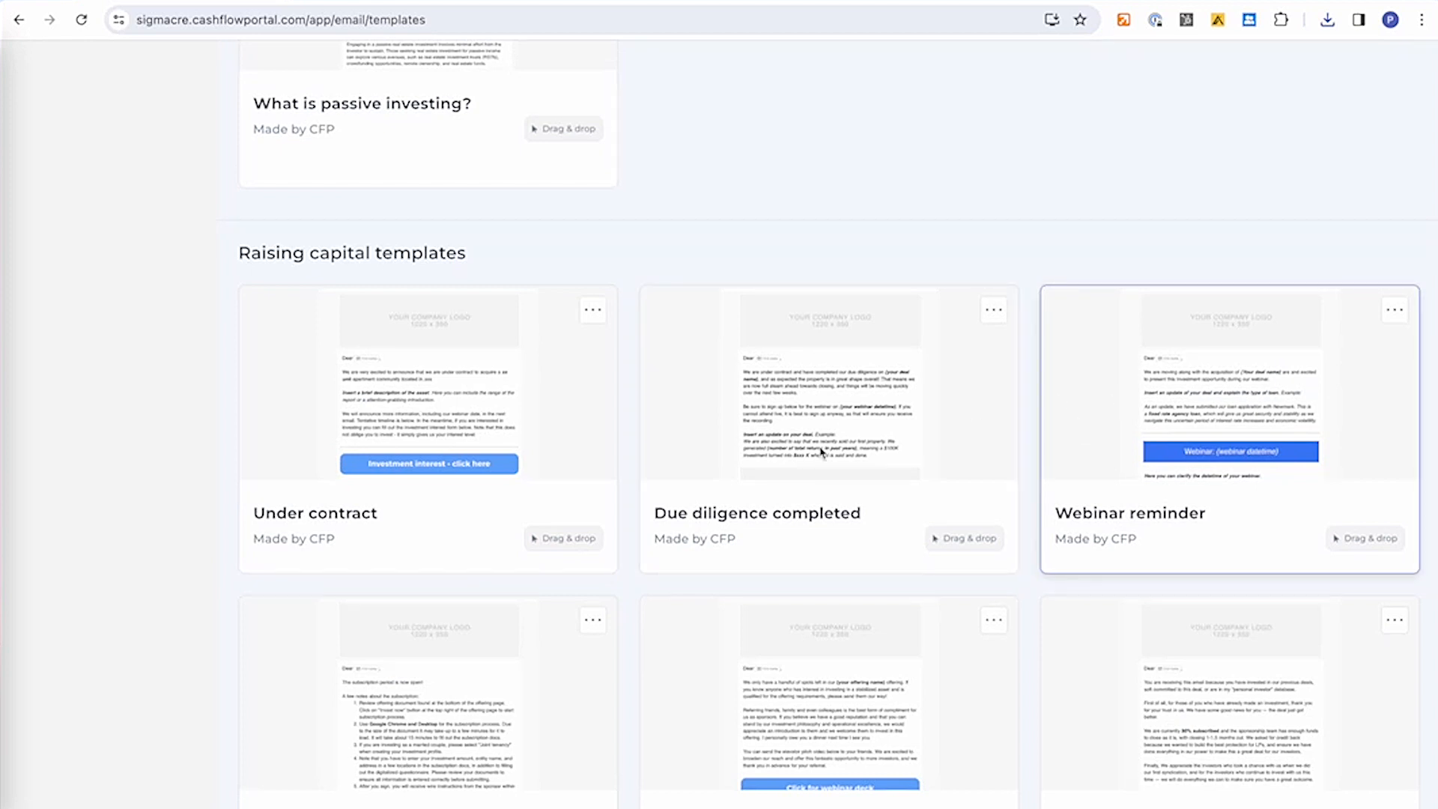
scroll(504, 530, down, 3)
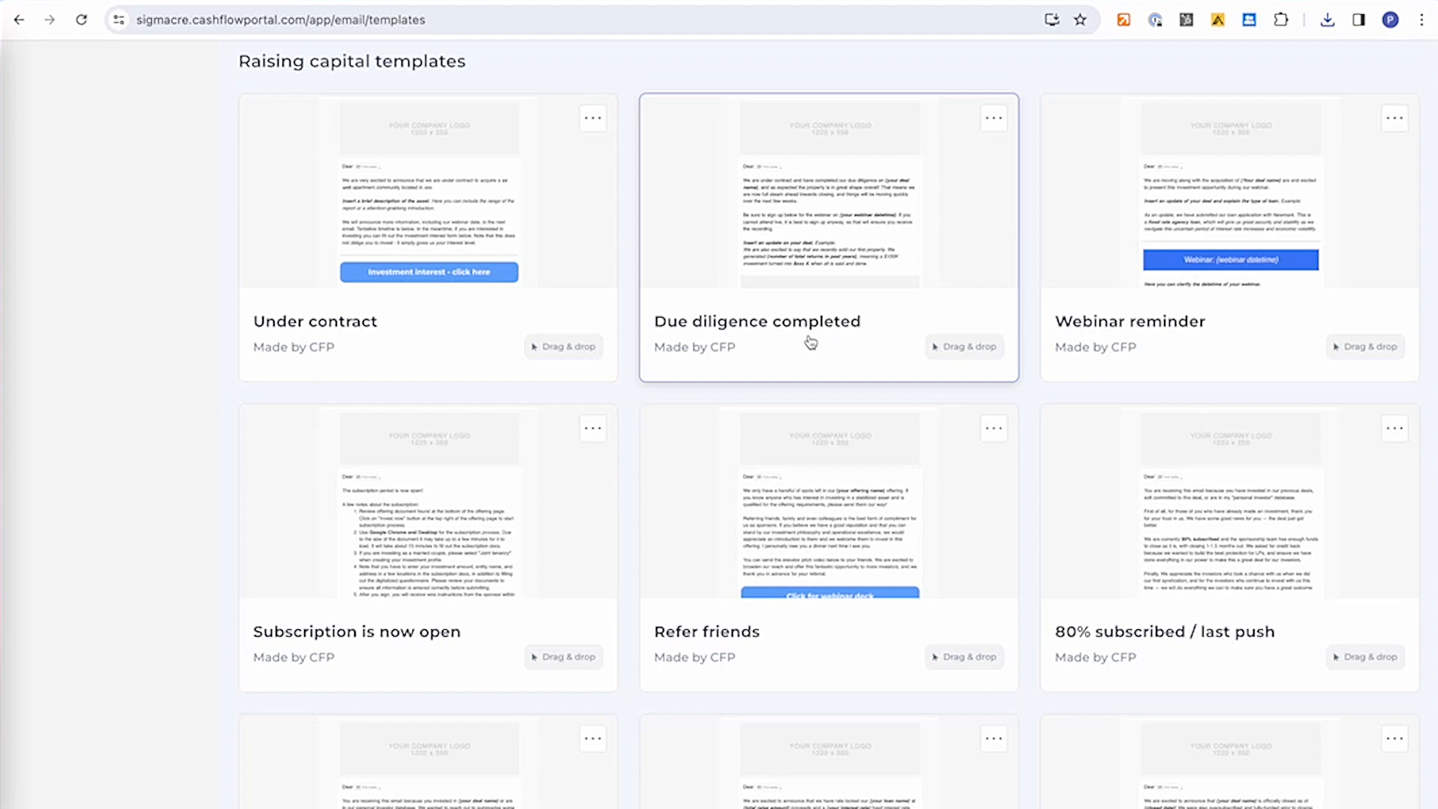
scroll(811, 342, down, 10)
scroll(809, 342, down, 1)
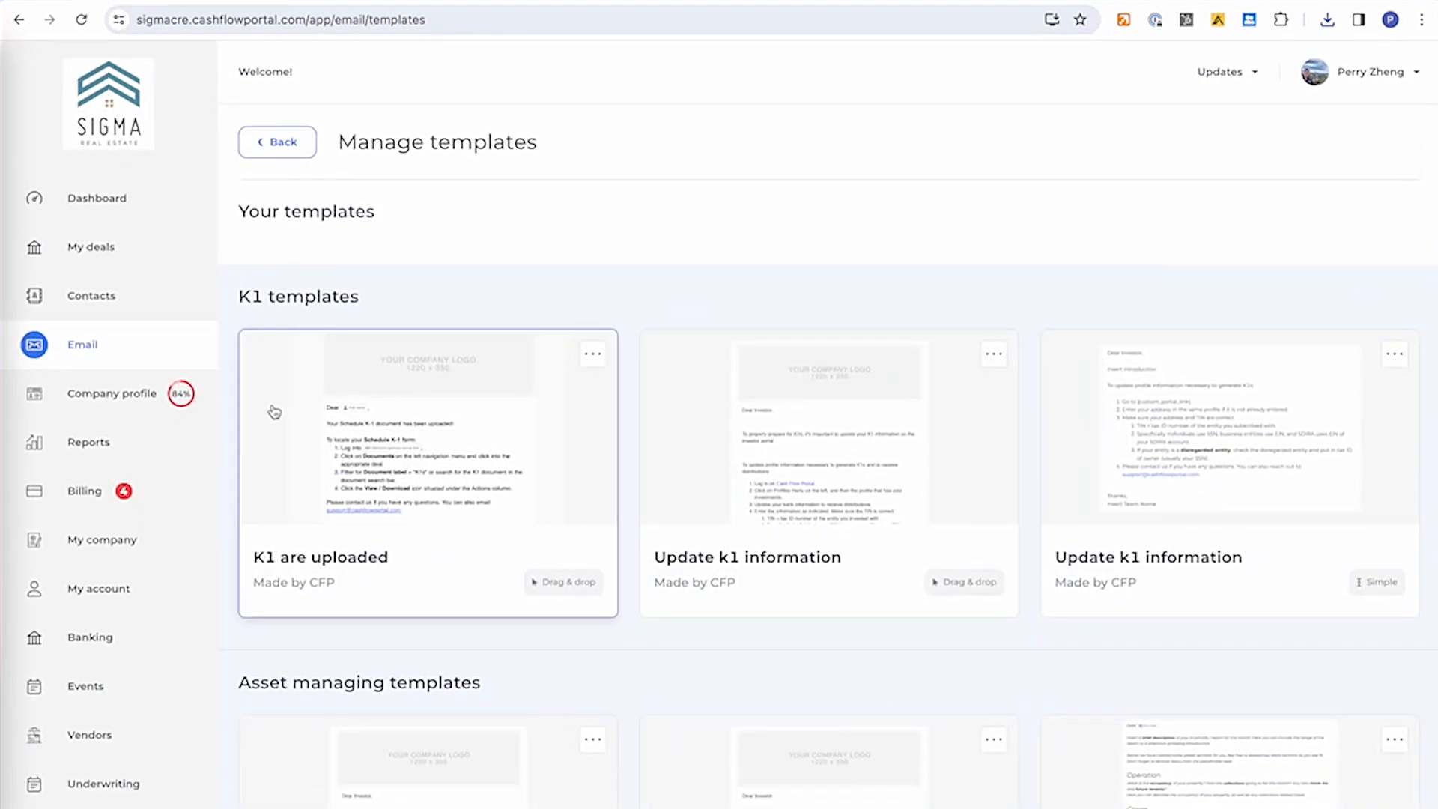
Step: Open the Template modeling scenario of the Northaven Terrace underwriting
click(108, 787)
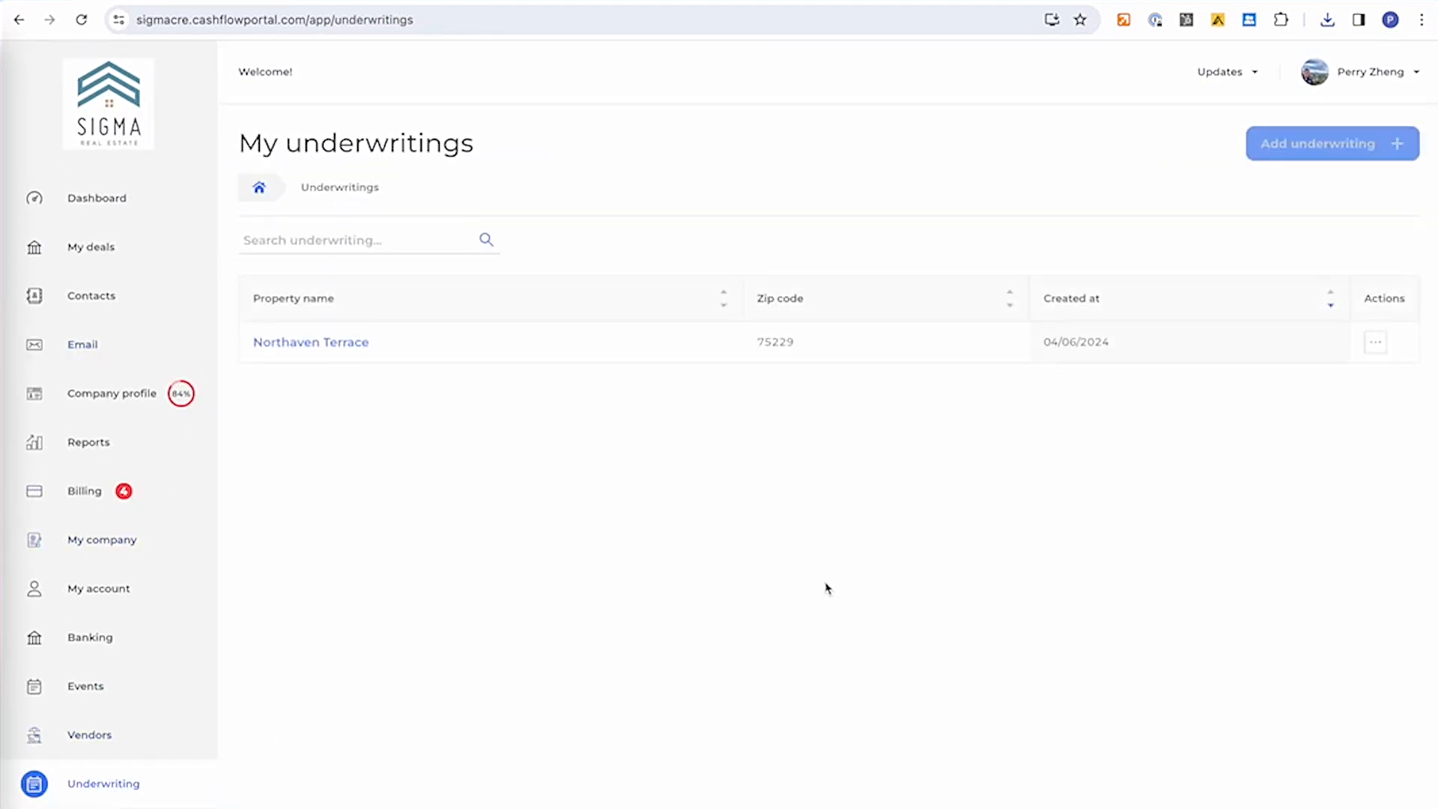
click(303, 343)
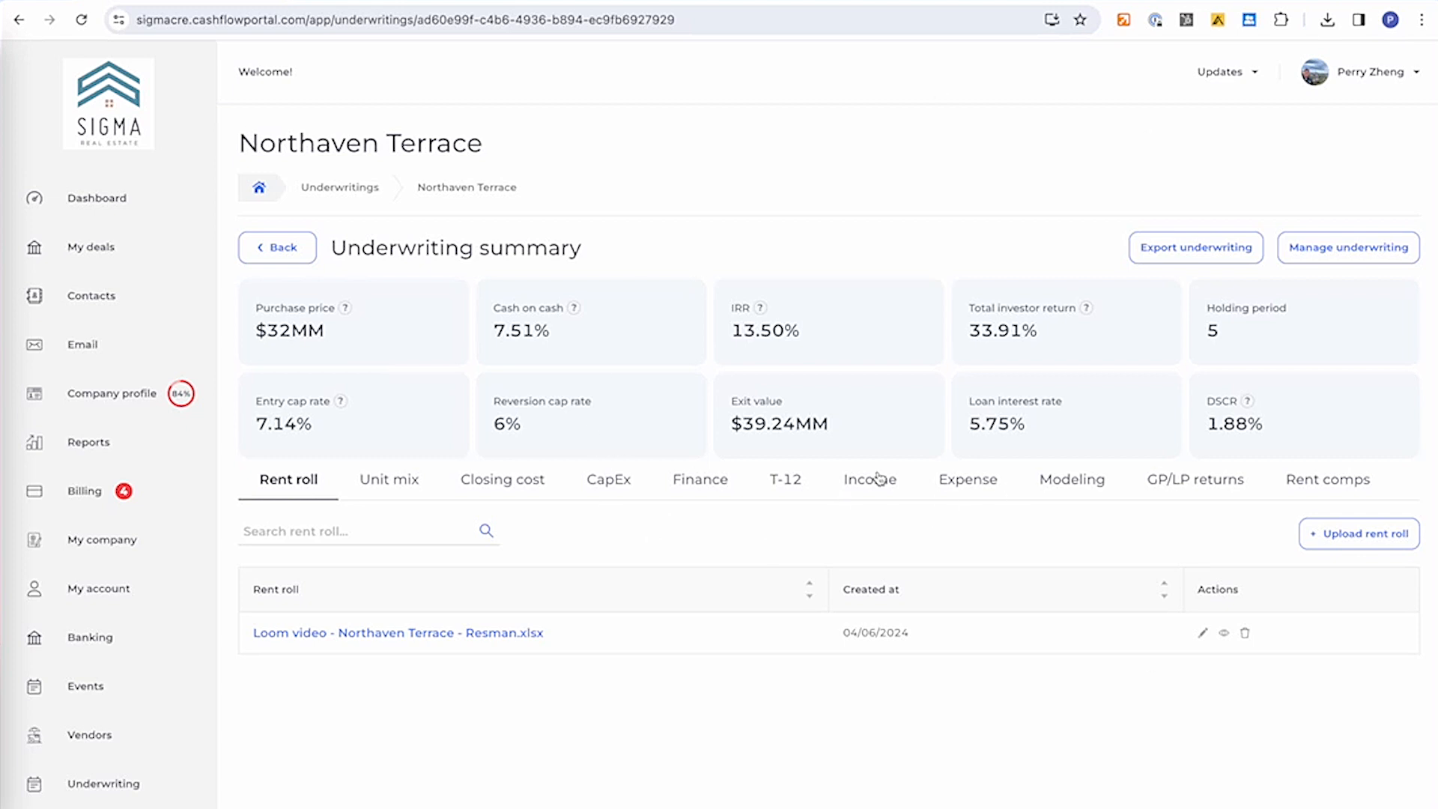
click(1037, 481)
click(309, 632)
scroll(495, 674, down, 10)
Step: Change the reversion cap rate from 6% to 5% and check the 20.75% IRR
double_click(506, 719)
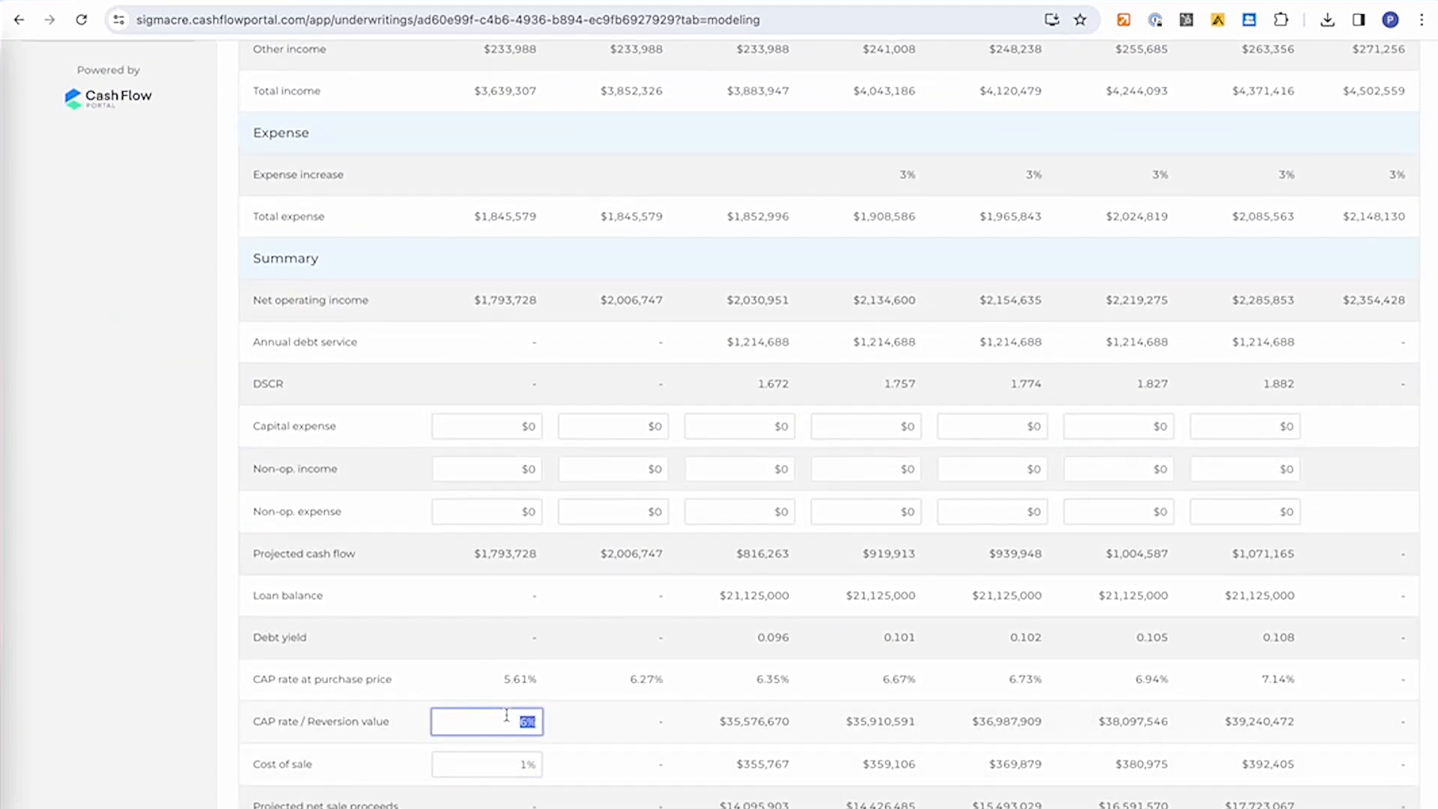
text(5%)
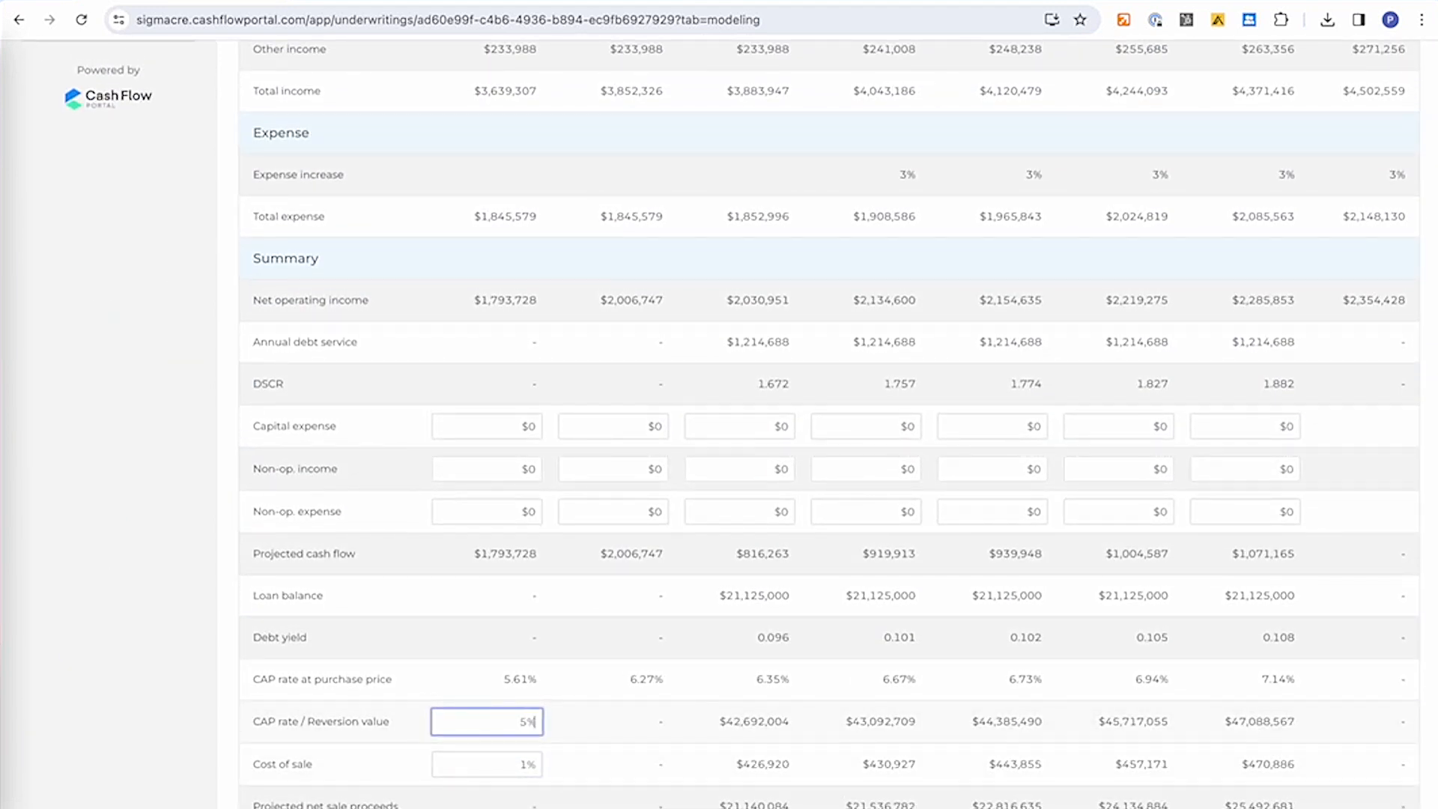
key(Return)
scroll(626, 642, up, 10)
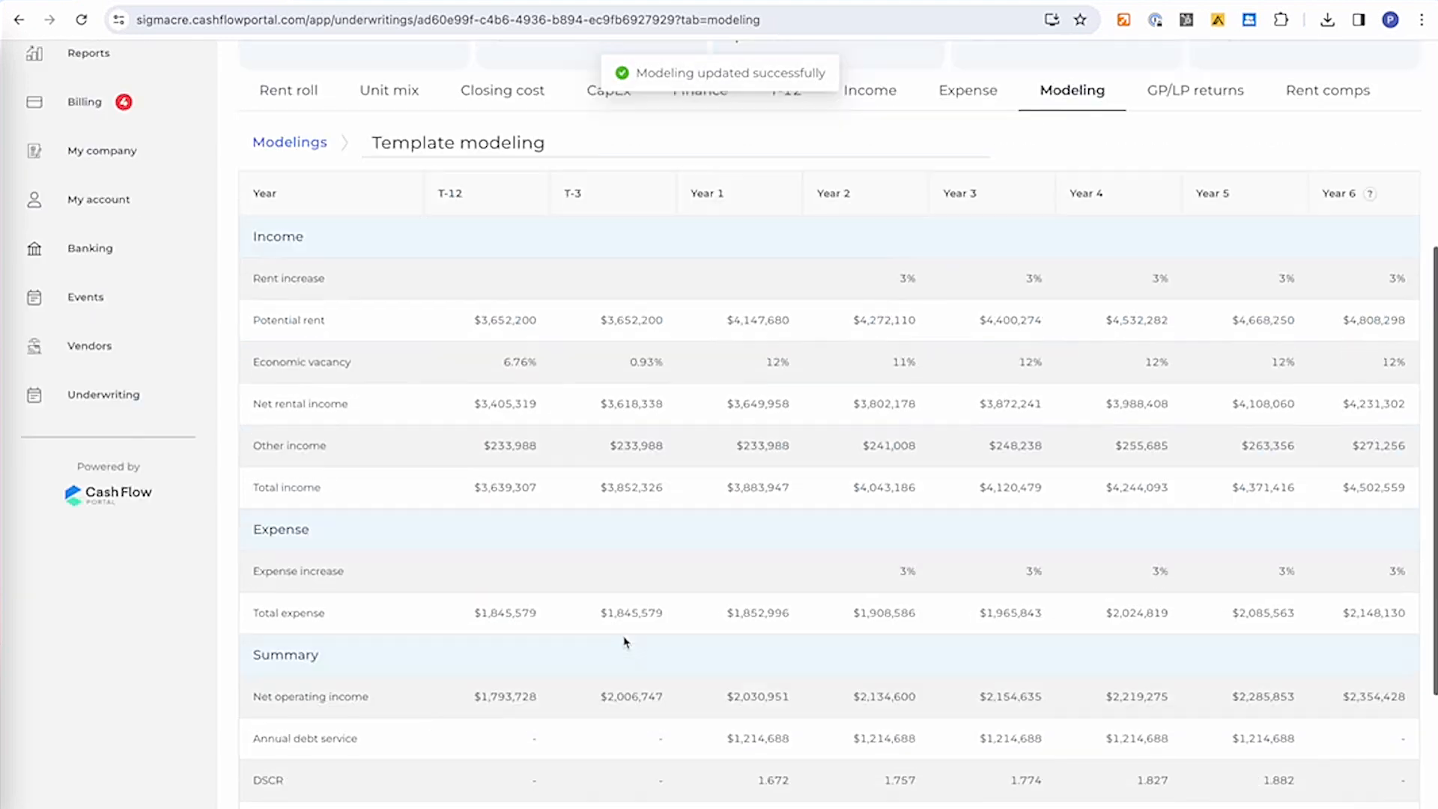
drag(1040, 343, 1213, 330)
click(1052, 350)
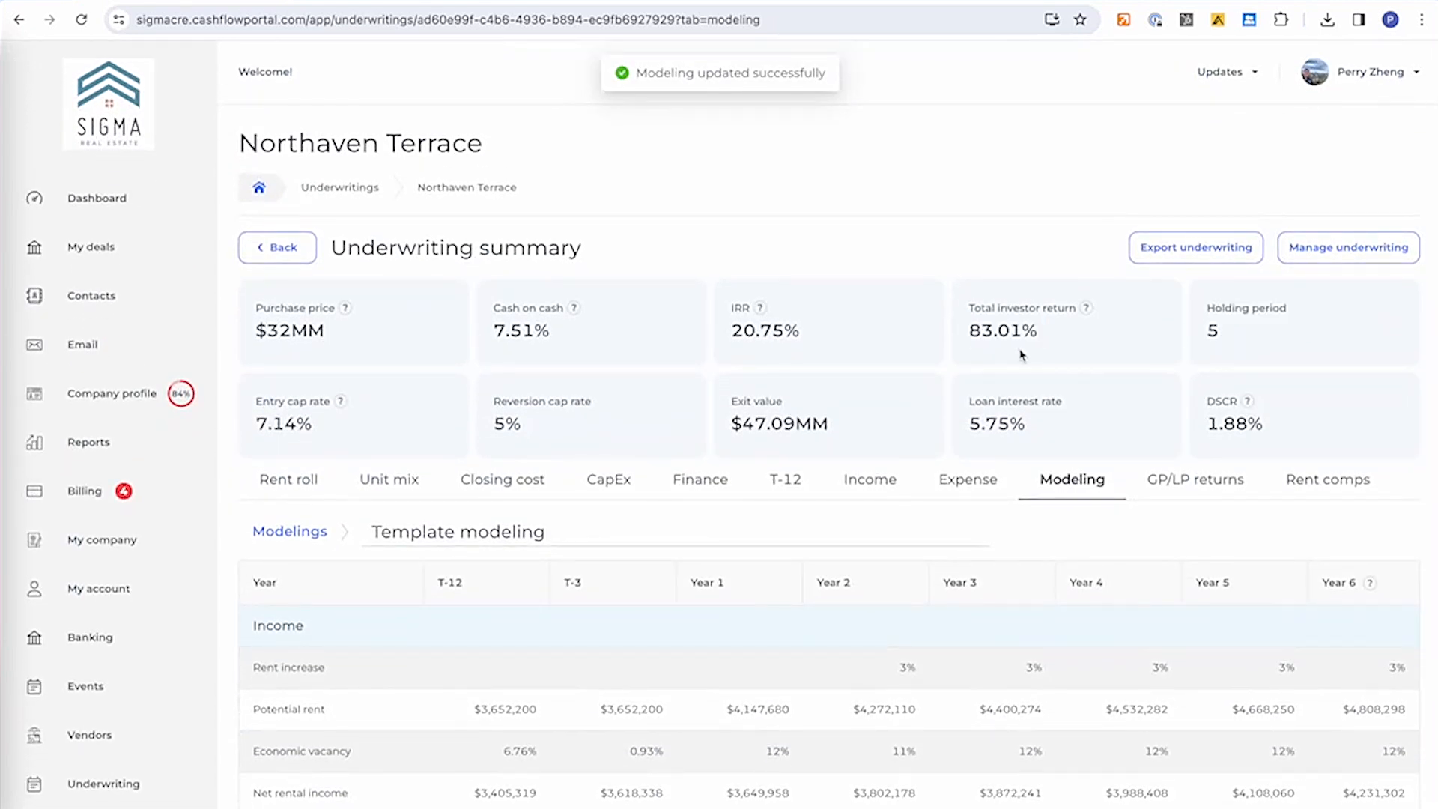